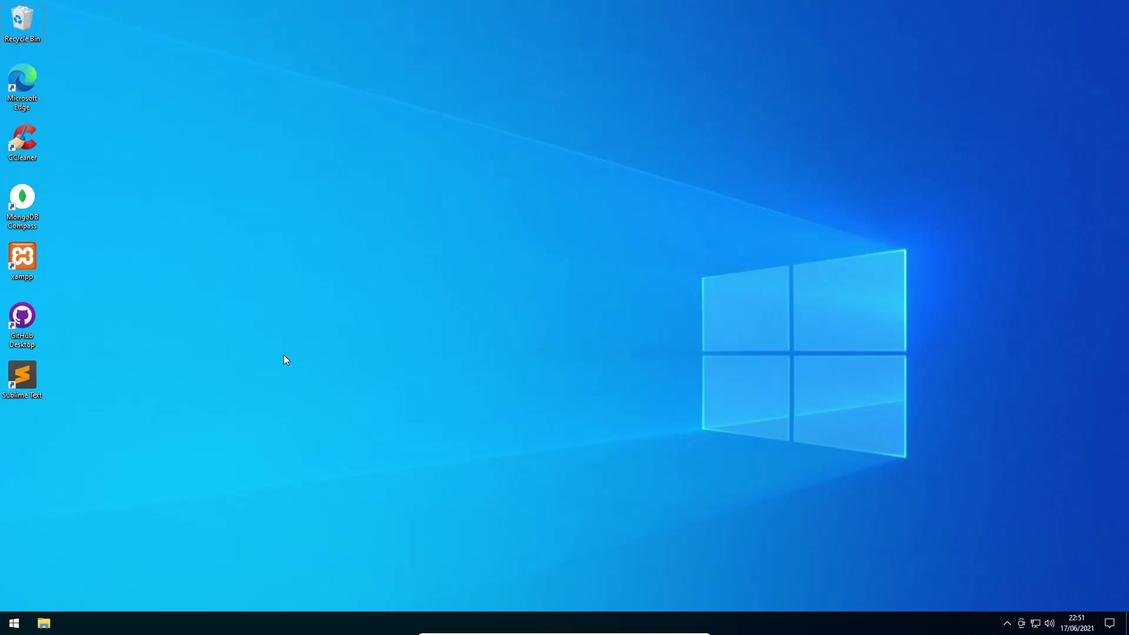
Check the MongoDB Server service in the Services console
key("super+r")
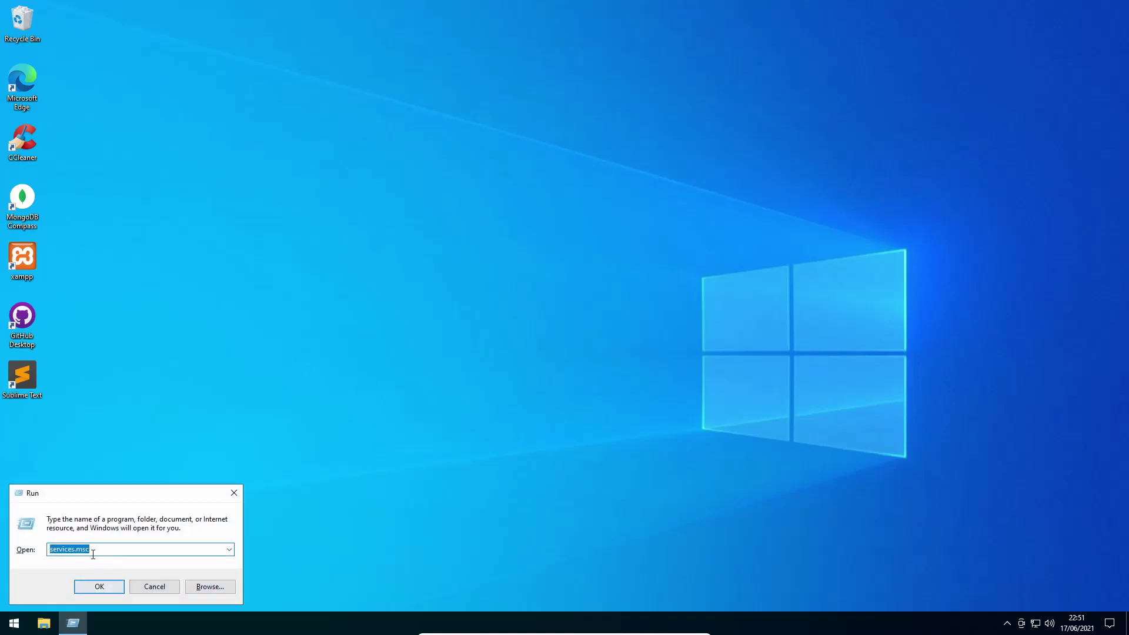
left_click(99, 587)
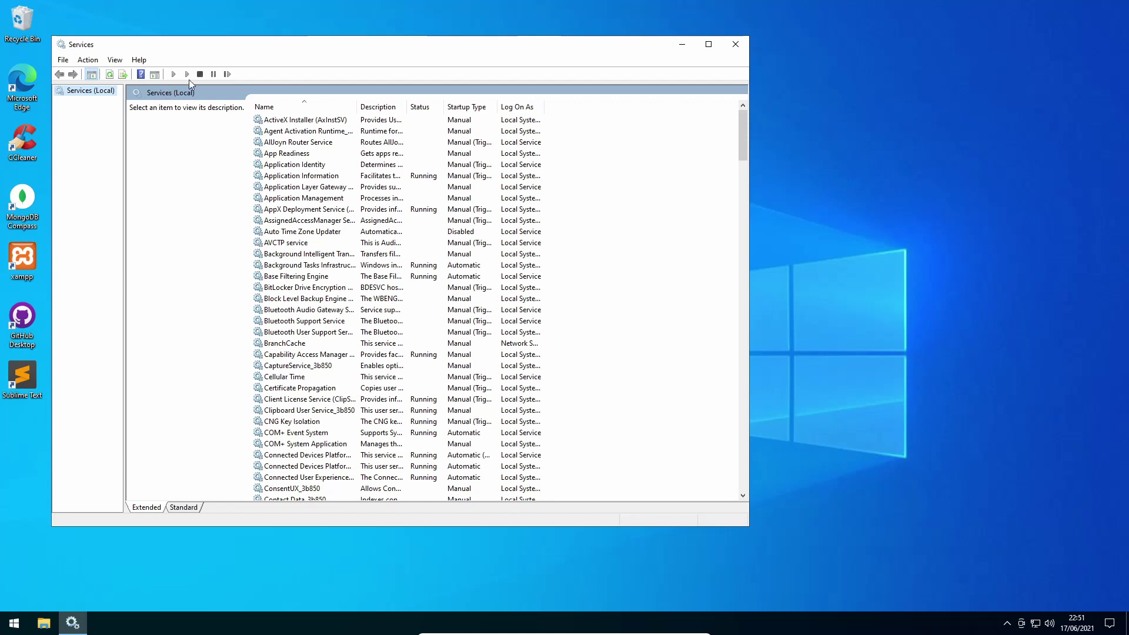
left_click(311, 254)
key("m")
key("o")
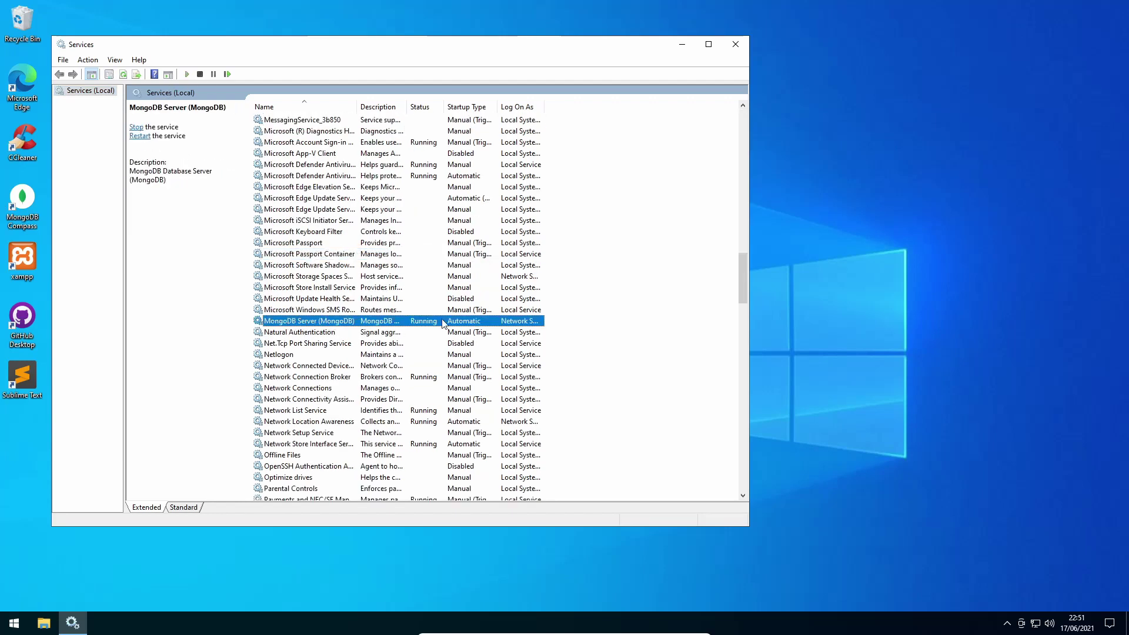
left_click(736, 44)
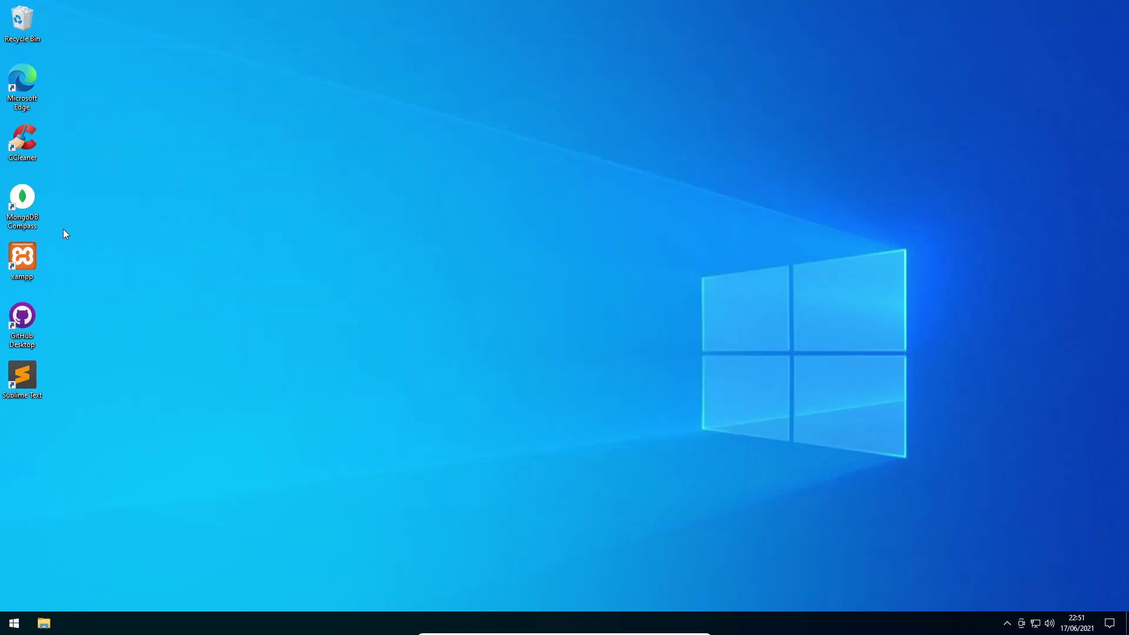
Connect MongoDB Compass to the saved localhost:27017 connection and minimize it
double_click(30, 201)
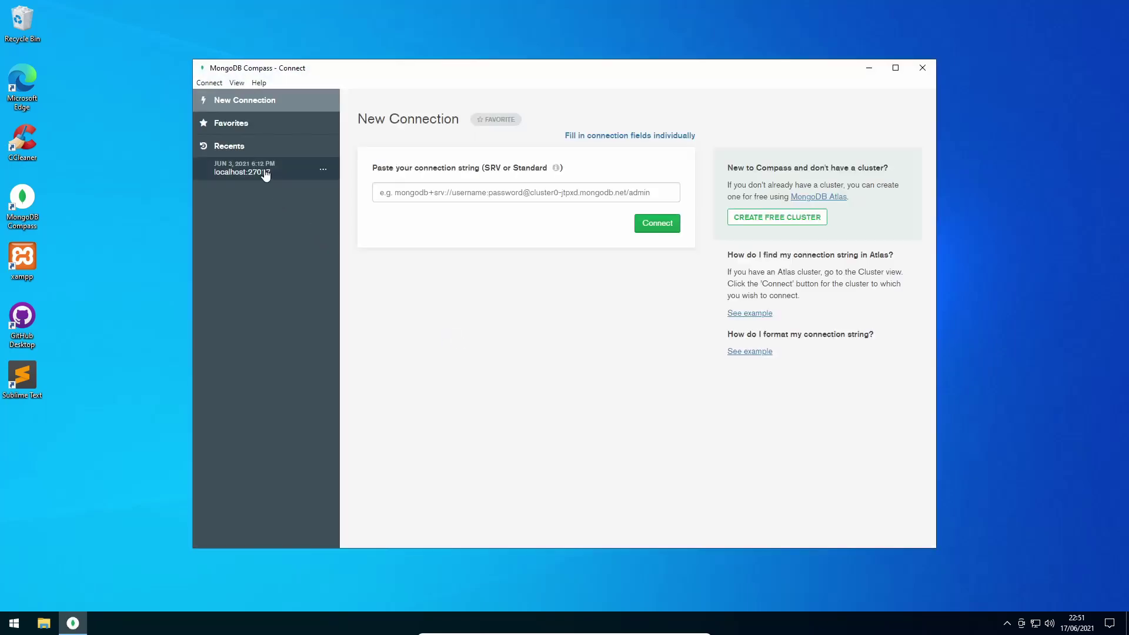
left_click(265, 171)
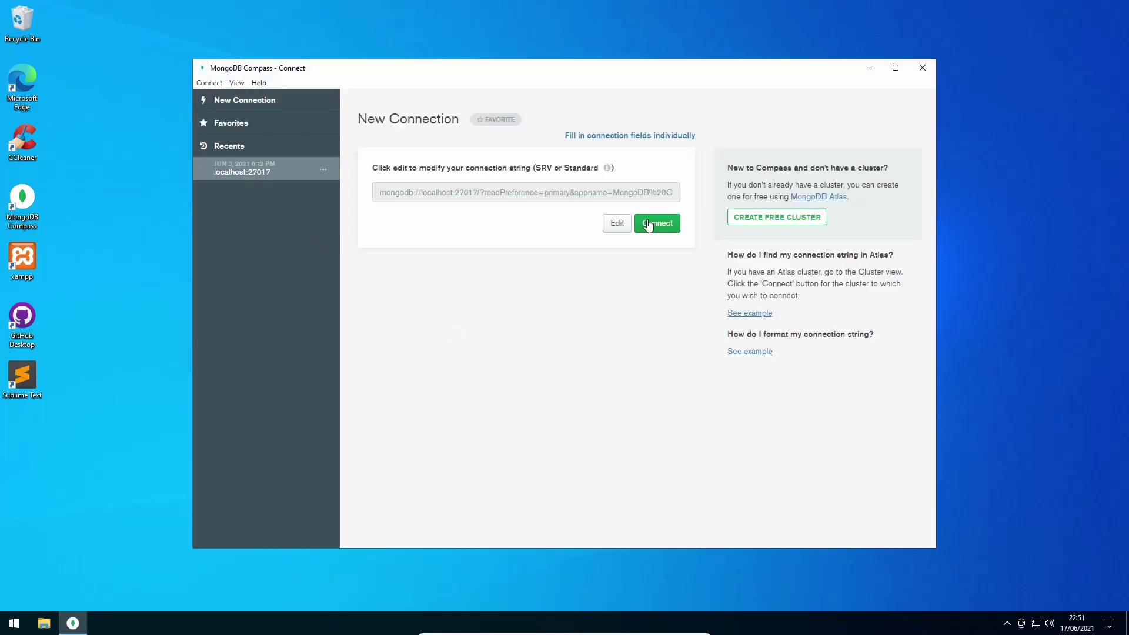
left_click(657, 223)
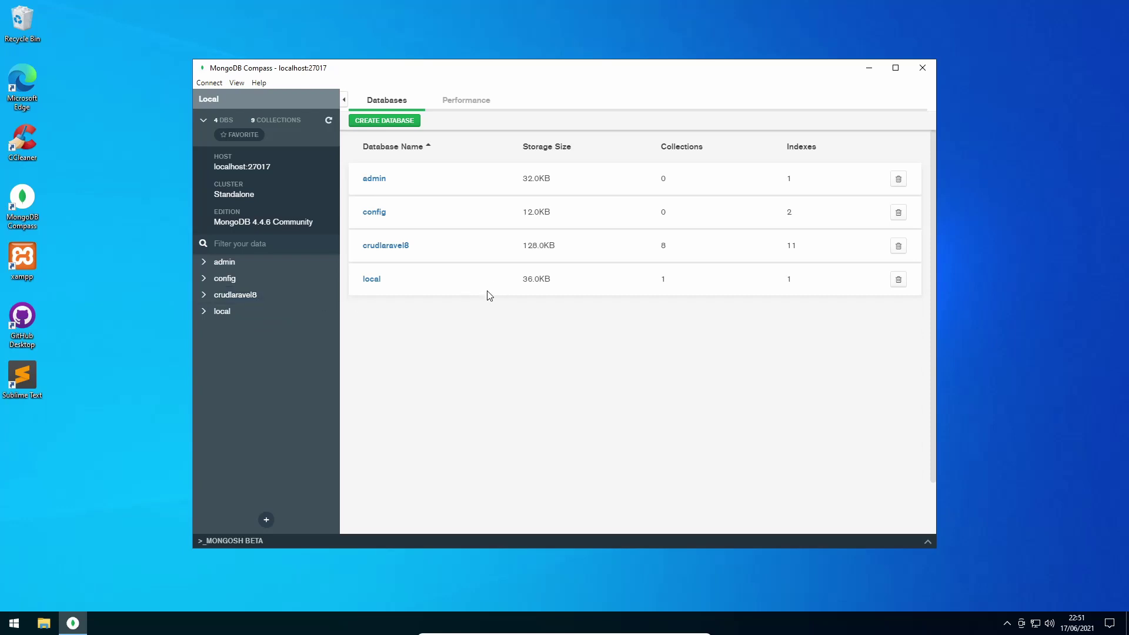
left_click(870, 70)
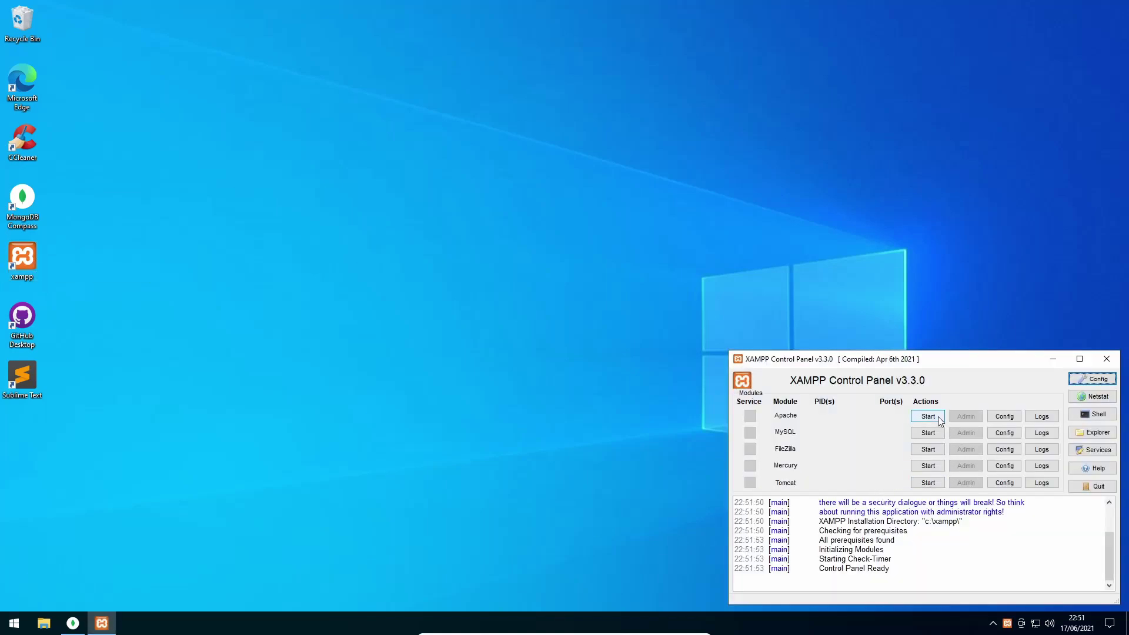
Start Apache on ports 80 and 443 and minimize XAMPP Control Panel
left_click(936, 419)
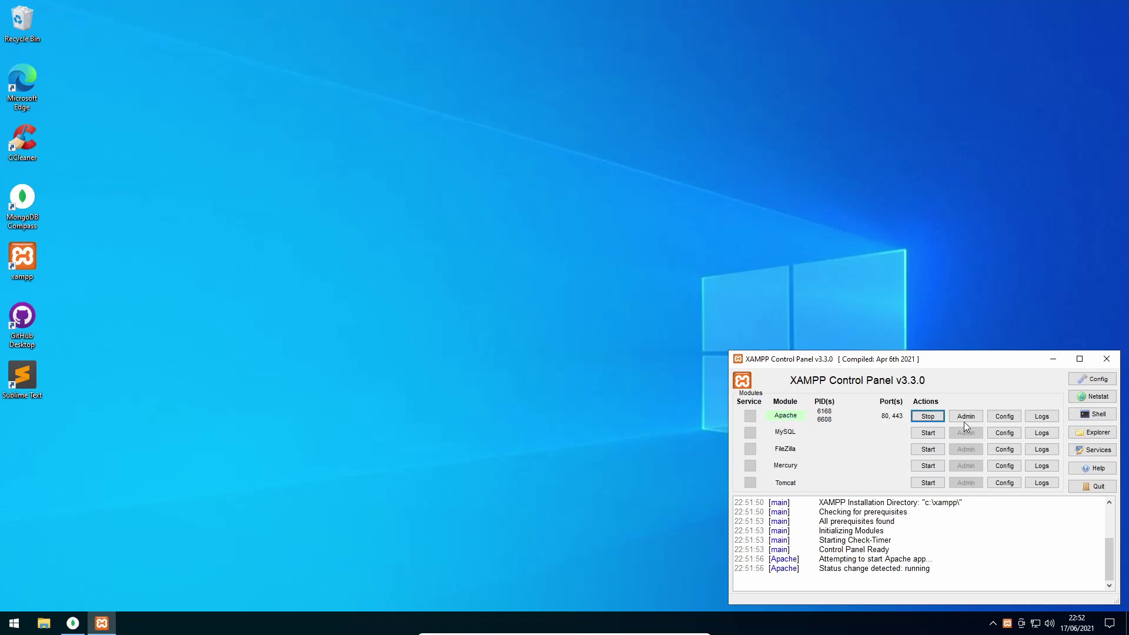
left_click(1047, 359)
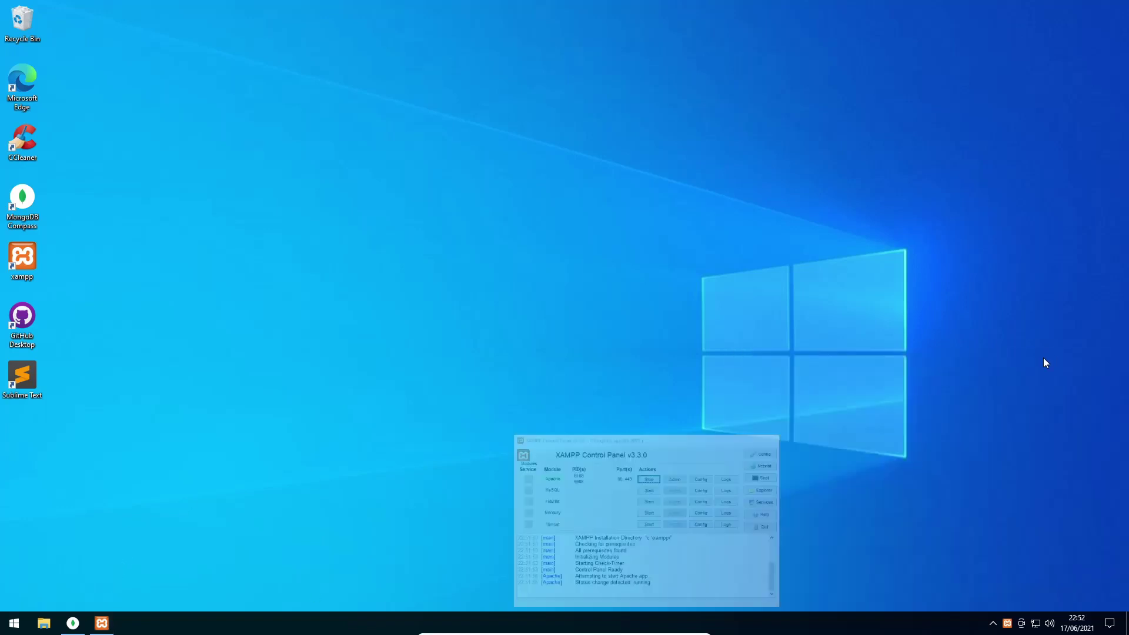
Copy gosoftware-gisdanadesa-laravel8.zip from the Documents folder
left_click(44, 624)
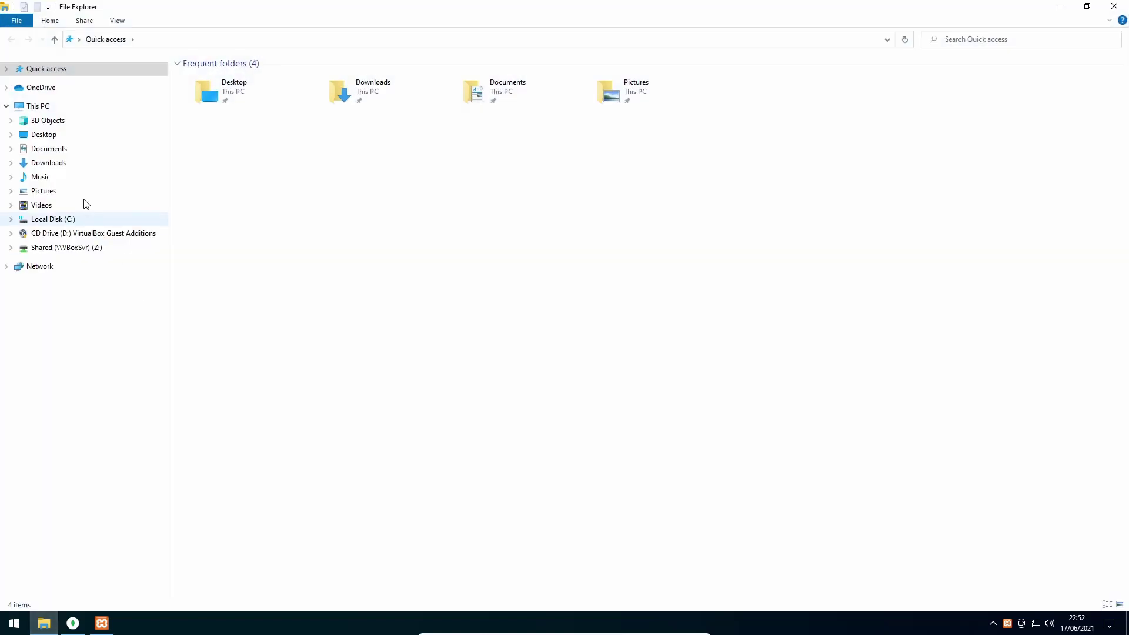
left_click(61, 154)
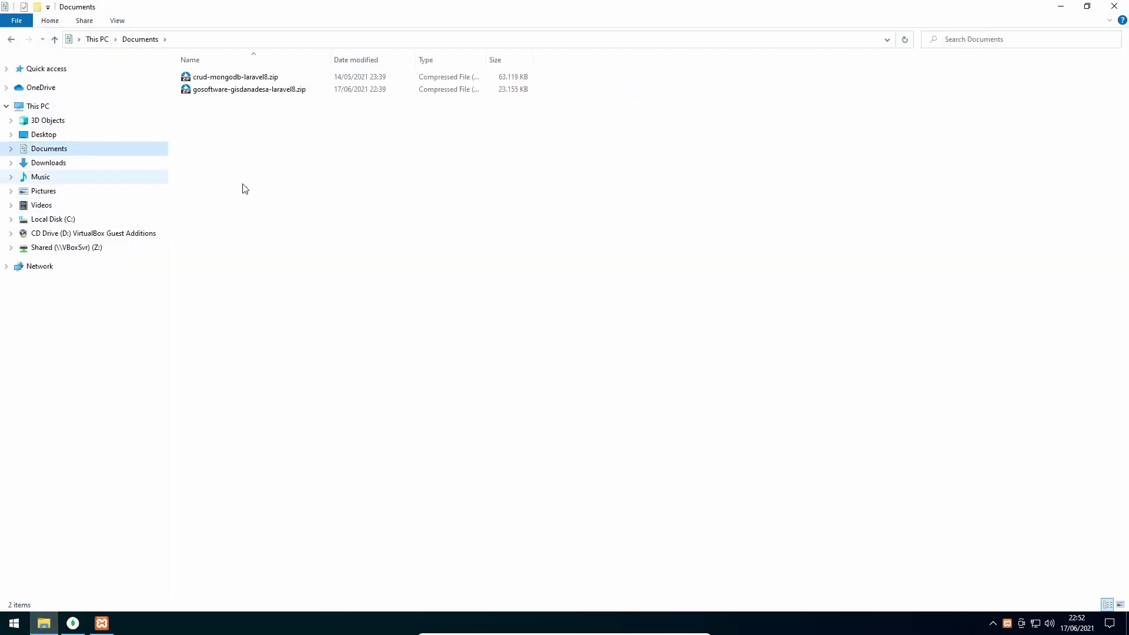
left_click(264, 93)
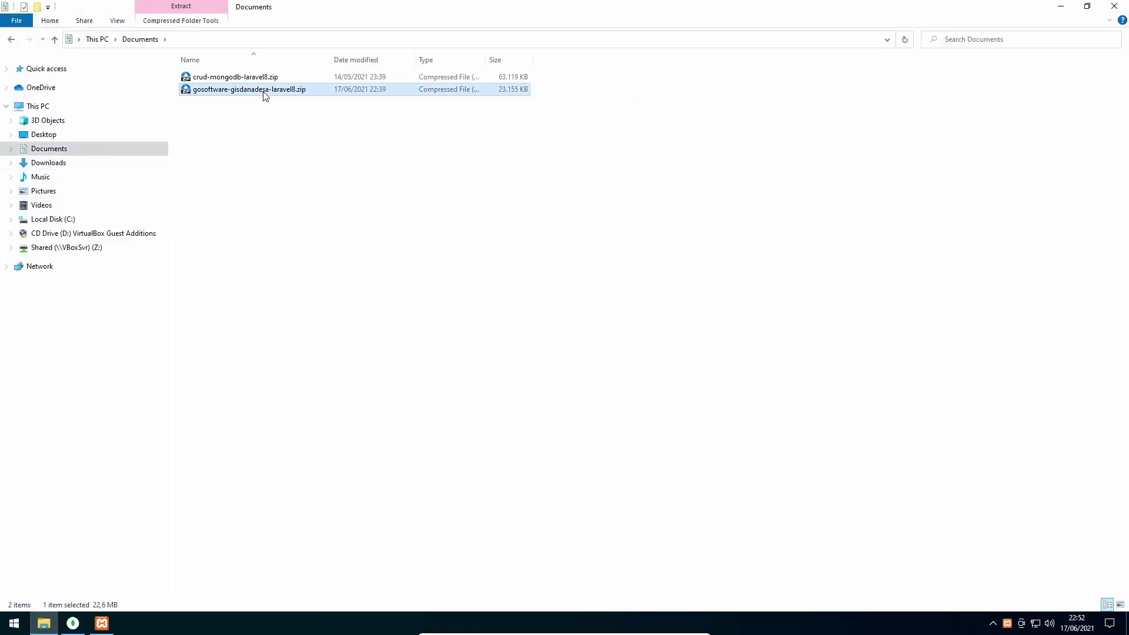
right_click(264, 93)
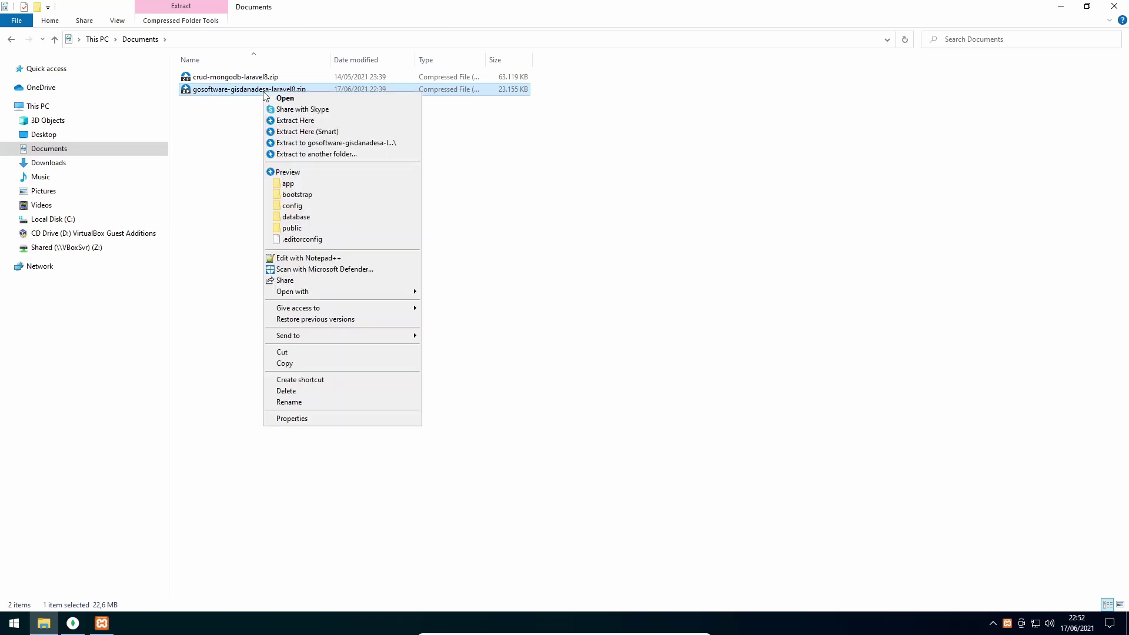
left_click(304, 365)
Paste the zip archive into C:\xampp\htdocs
left_click(11, 219)
left_click(35, 318)
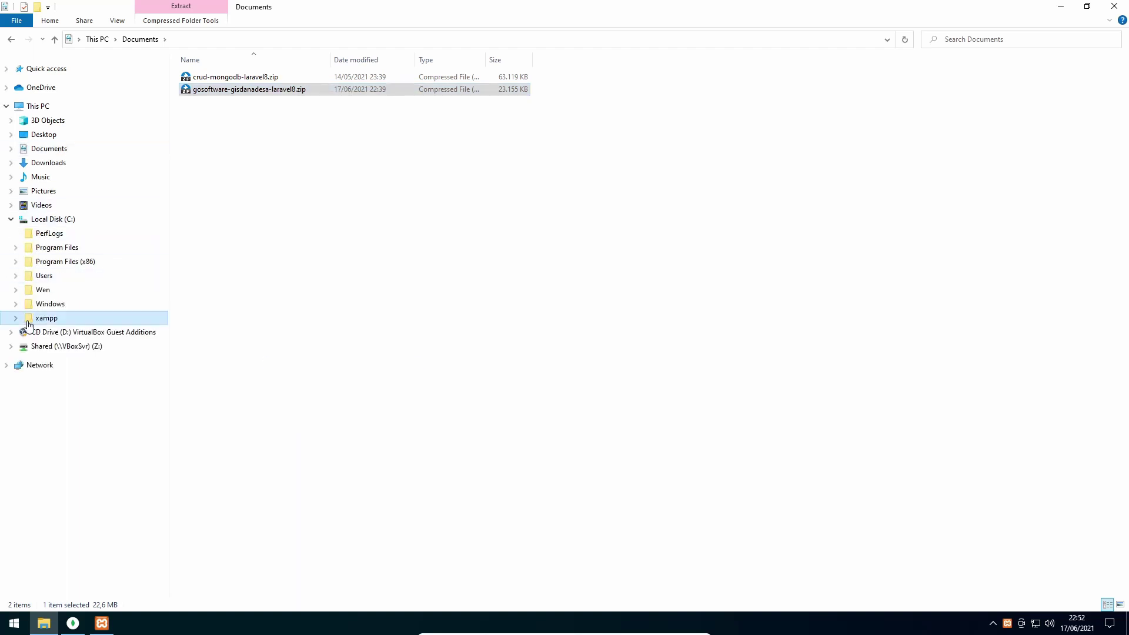
left_click(52, 341)
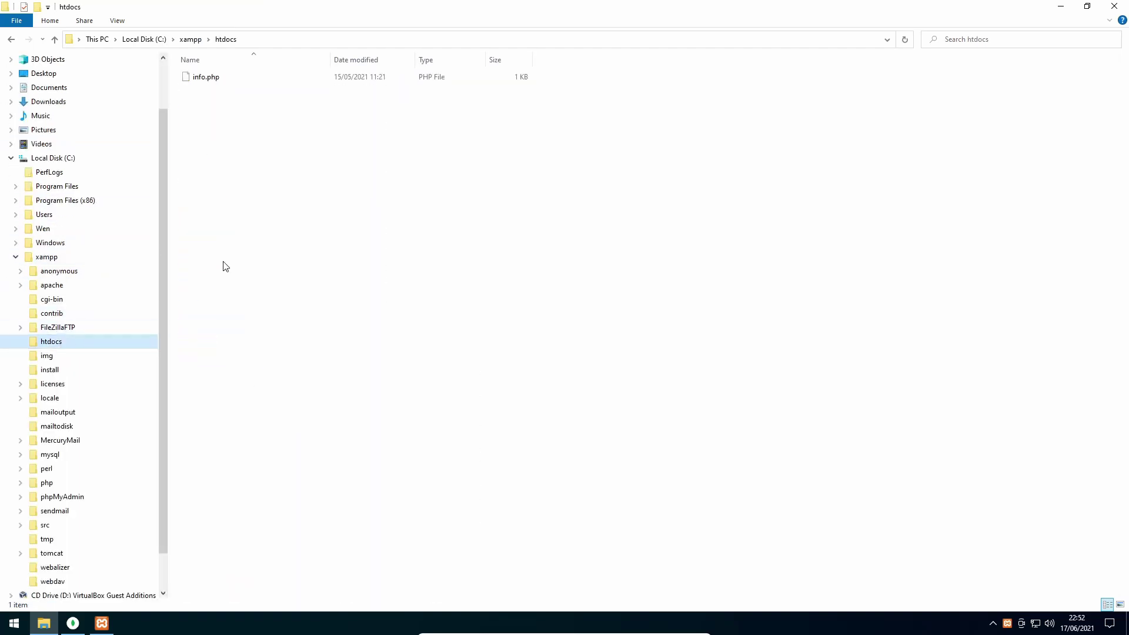
right_click(257, 157)
left_click(279, 247)
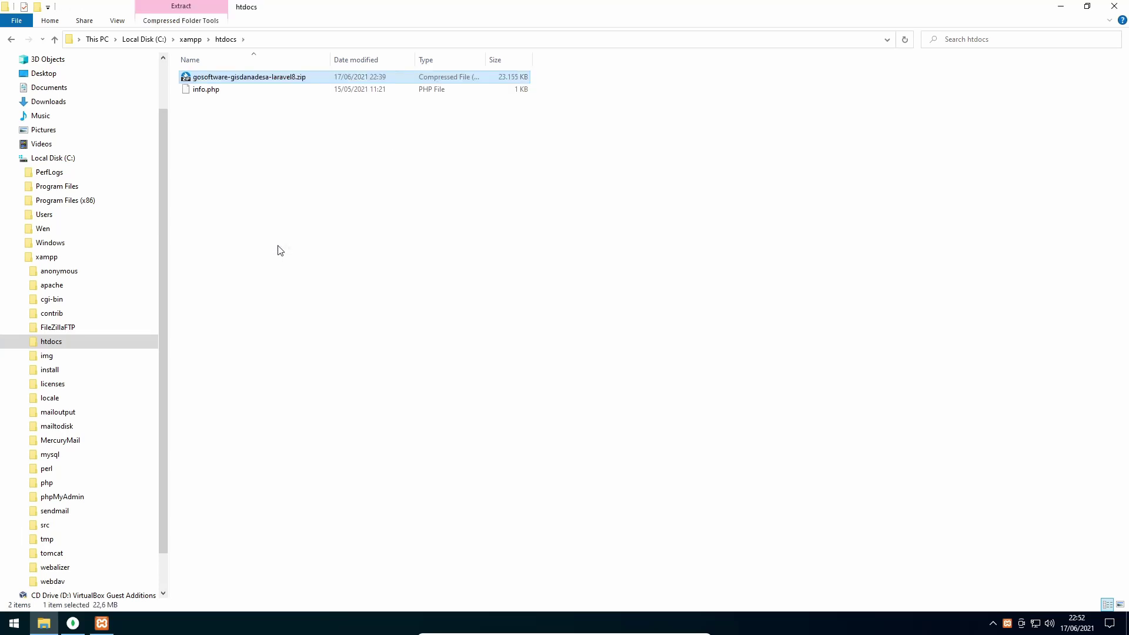
Extract the zip in htdocs with Extract Here (Smart) and minimize Explorer
right_click(287, 81)
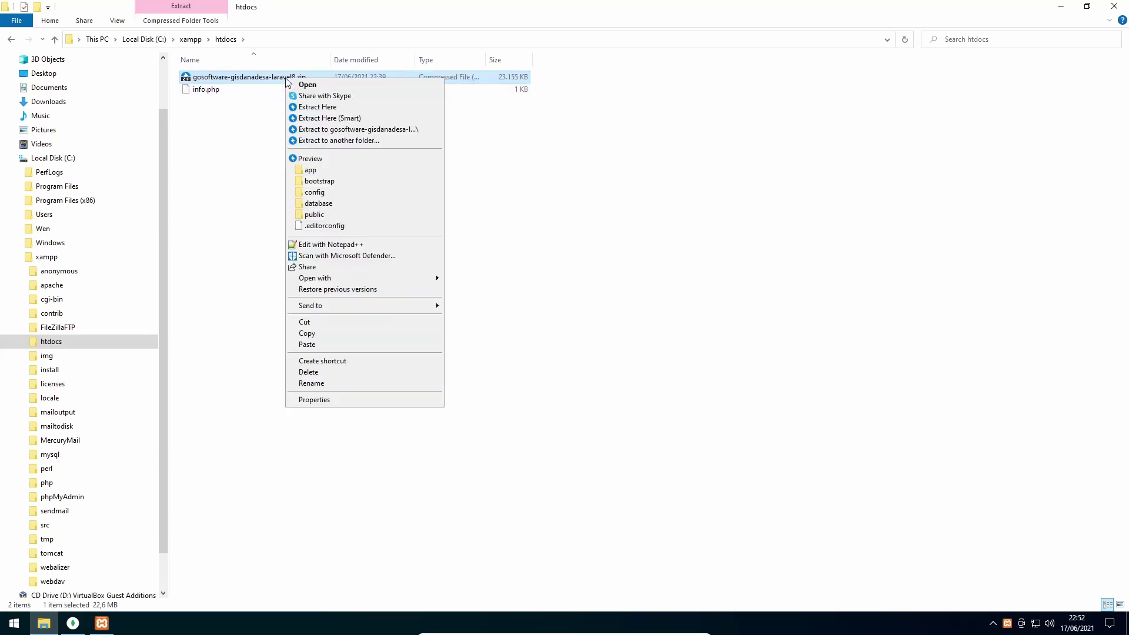
left_click(344, 122)
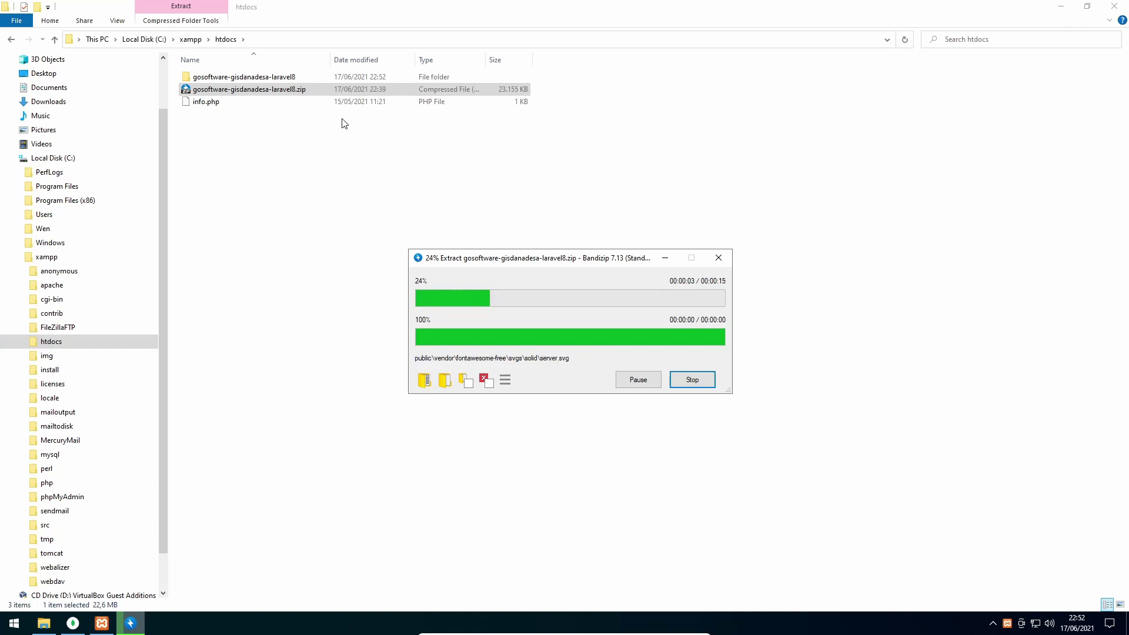
left_click(1061, 6)
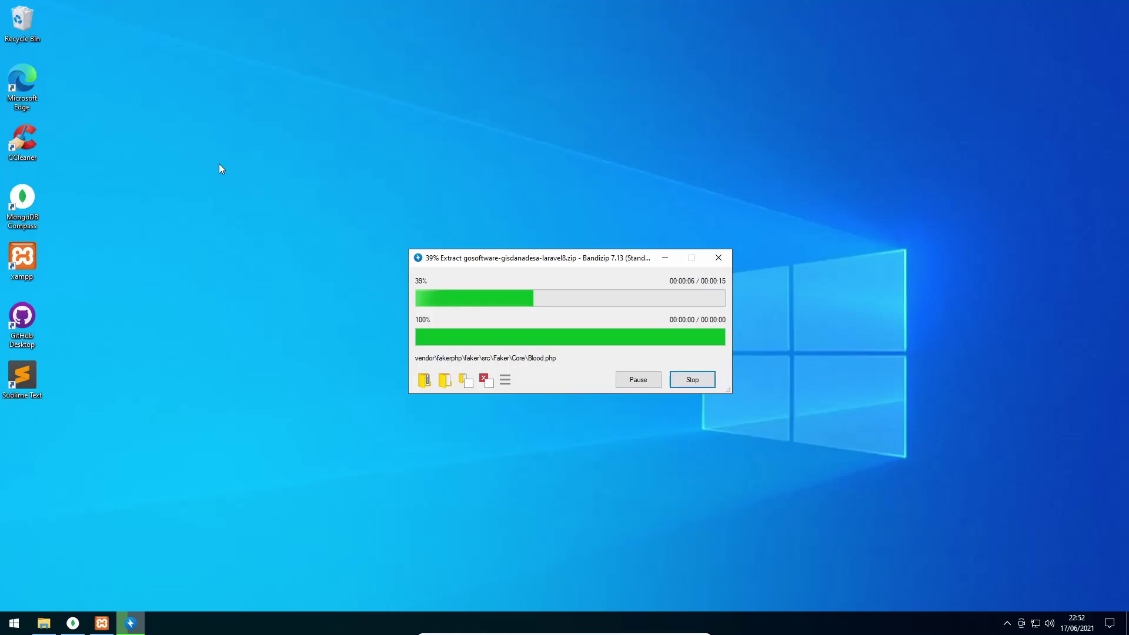
left_click(30, 77)
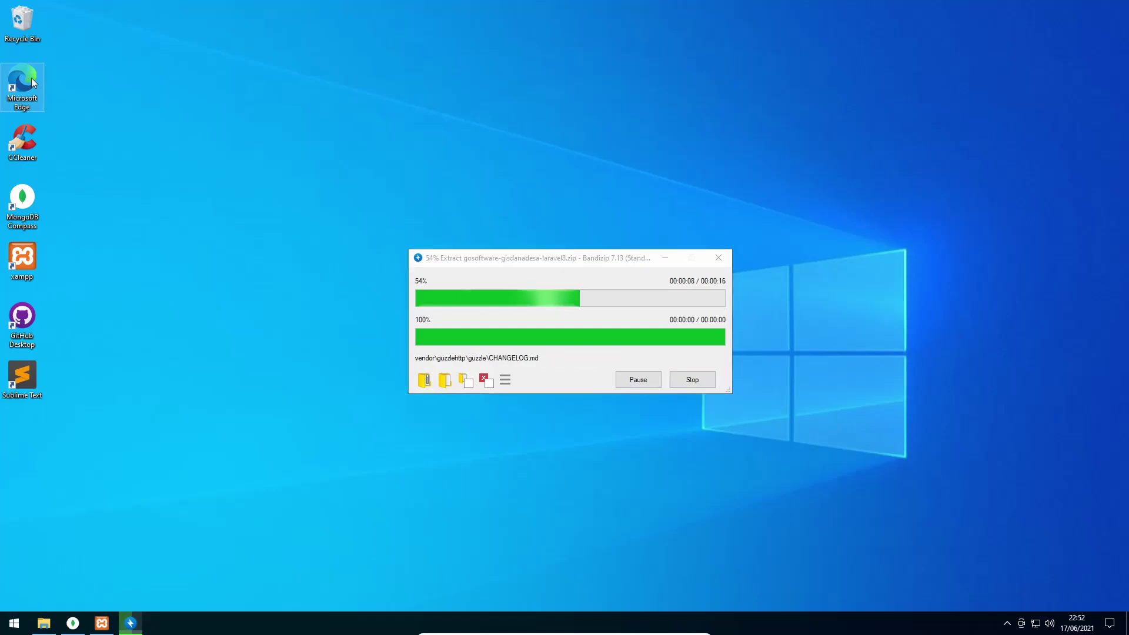
In Edge, open localhost/info.php to confirm PHP 8.0.5
double_click(31, 78)
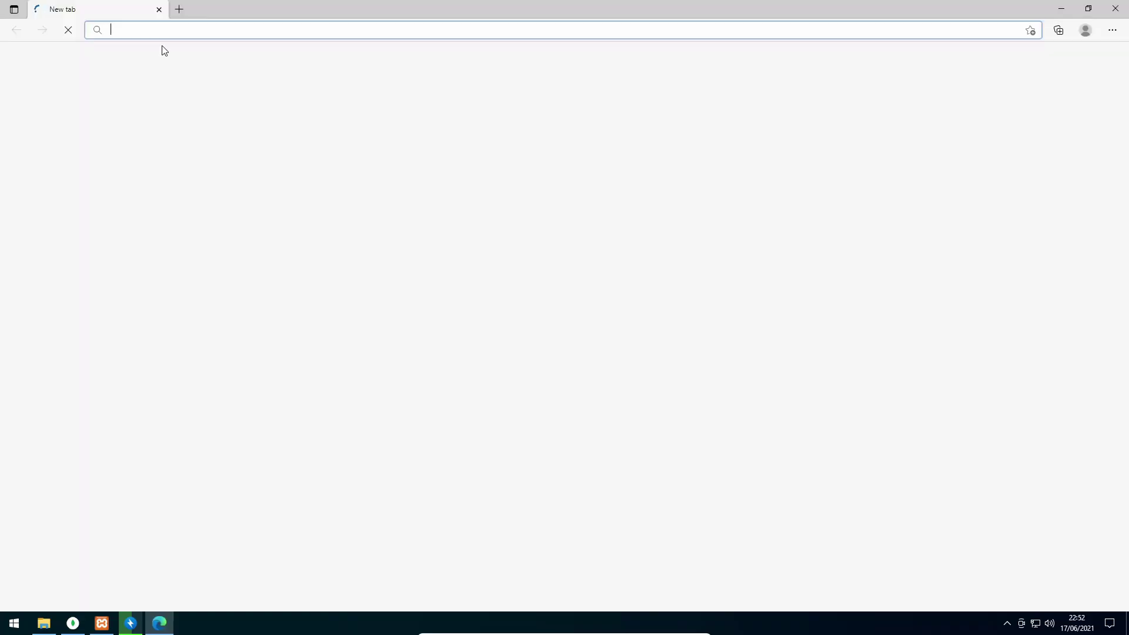
type("l")
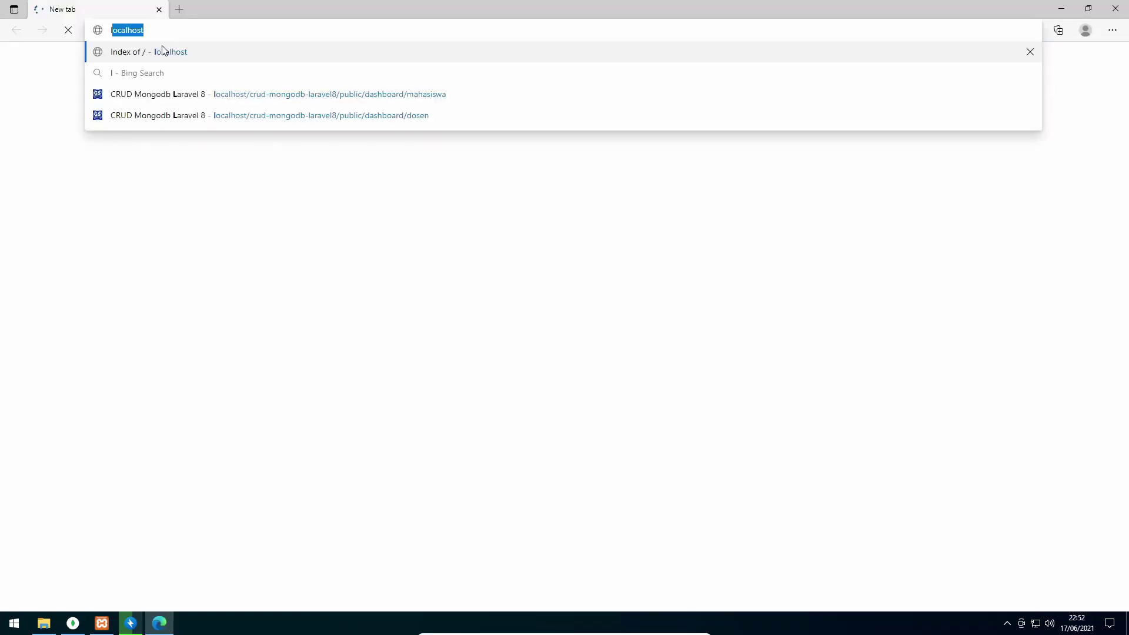
type("ocalhost/")
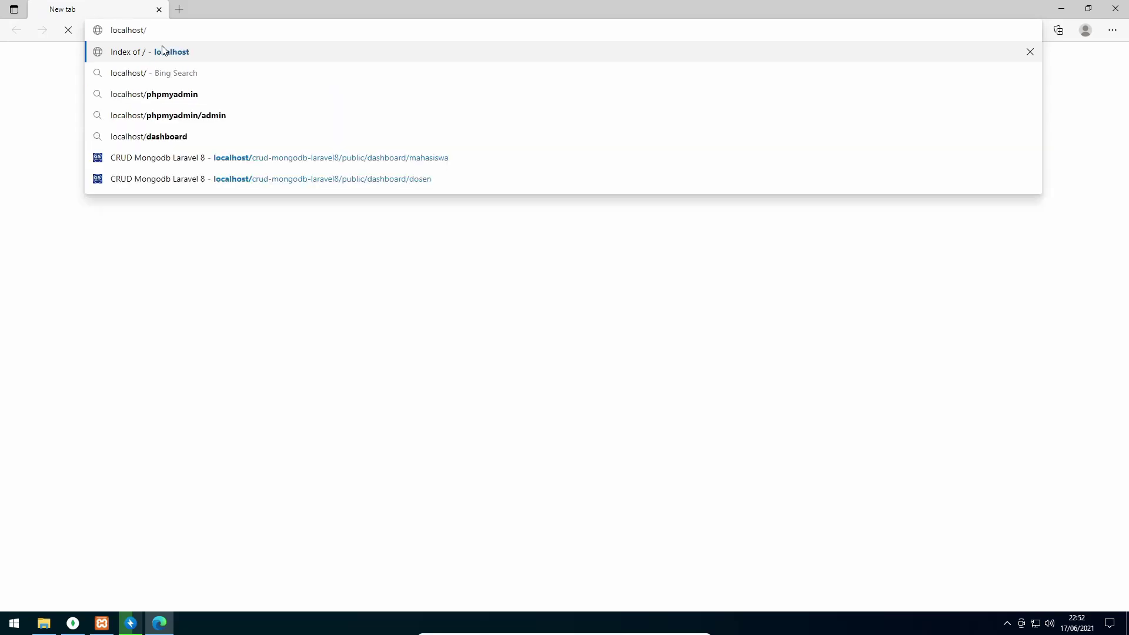
left_click(163, 52)
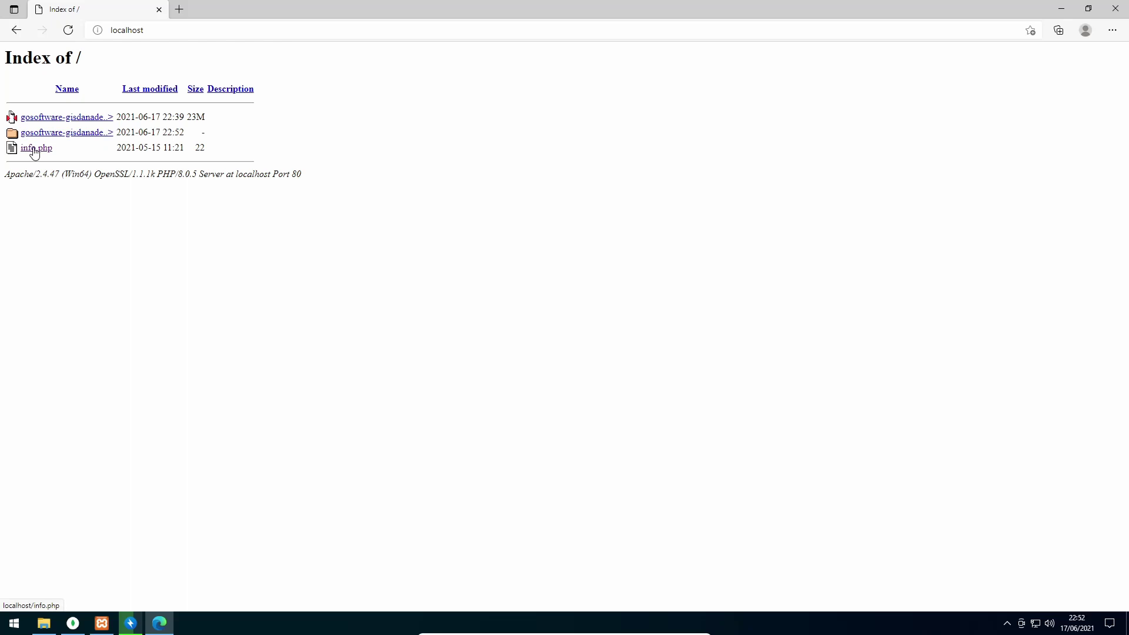
left_click(34, 152)
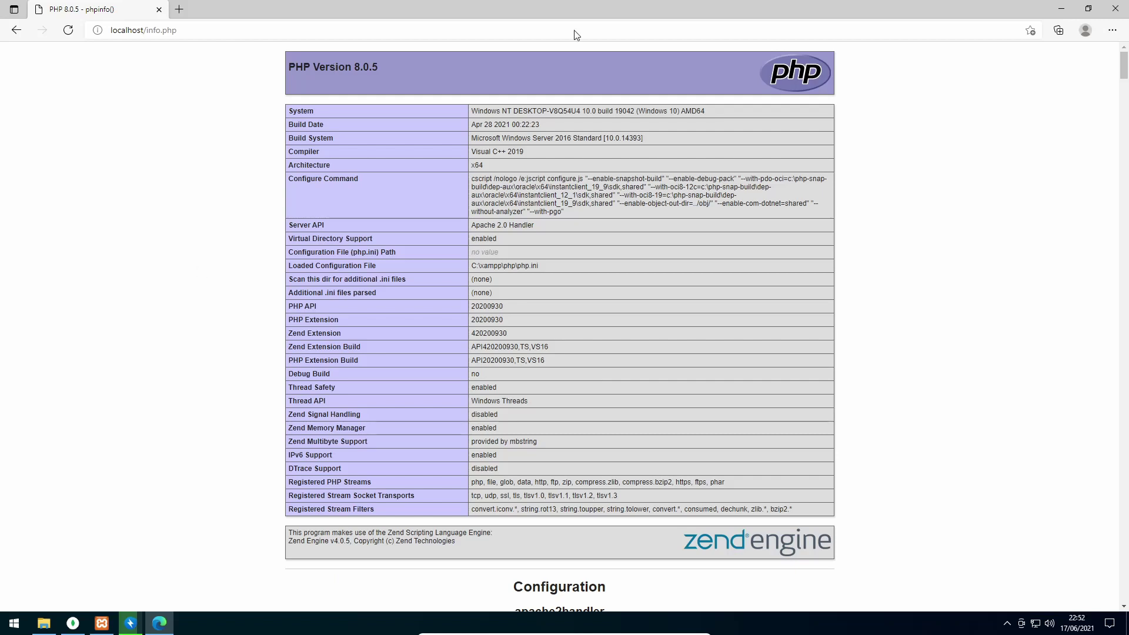
In a new tab, open localhost's gosoftware-gisdanadesa-laravel8 folder to reach the Dana Desa on Map homepage
left_click(179, 9)
type("localhost")
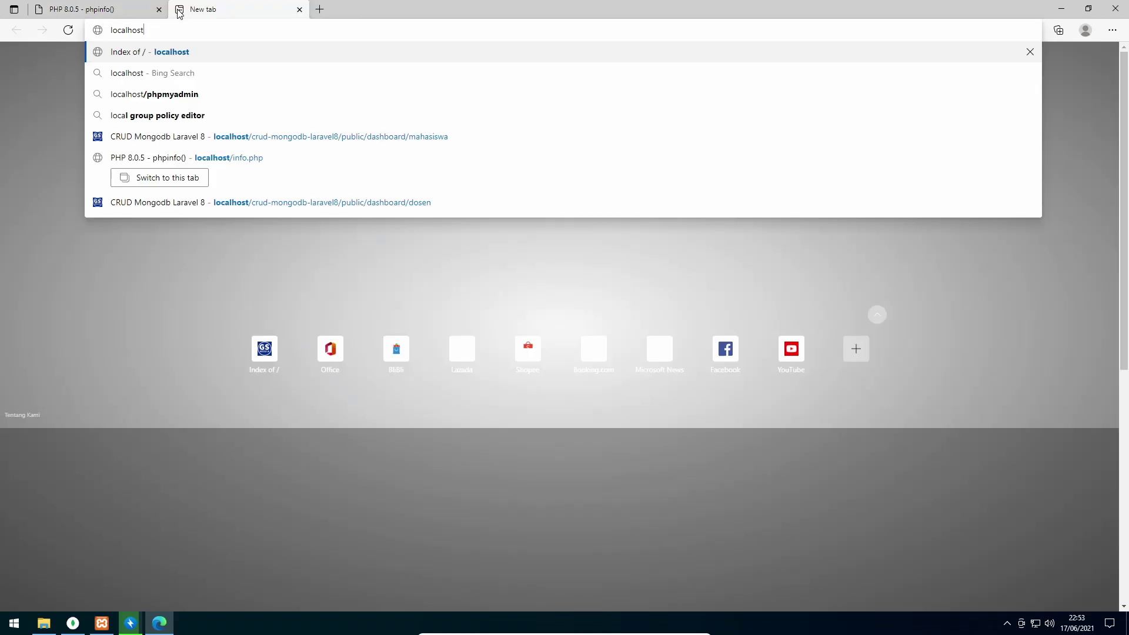
key("Return")
left_click(130, 624)
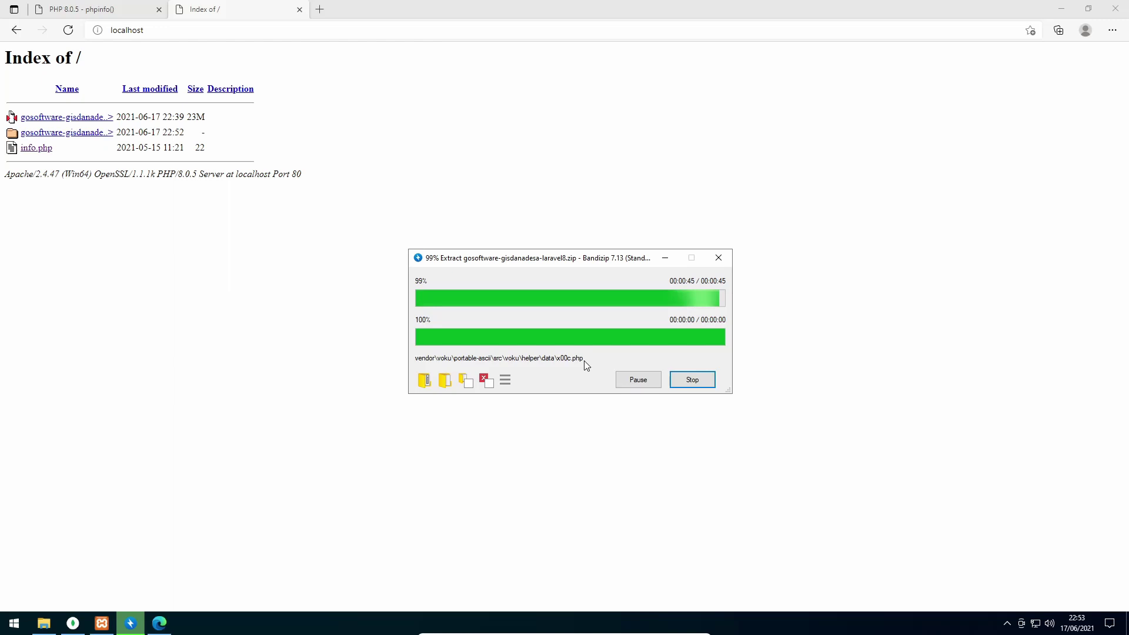
left_click(85, 136)
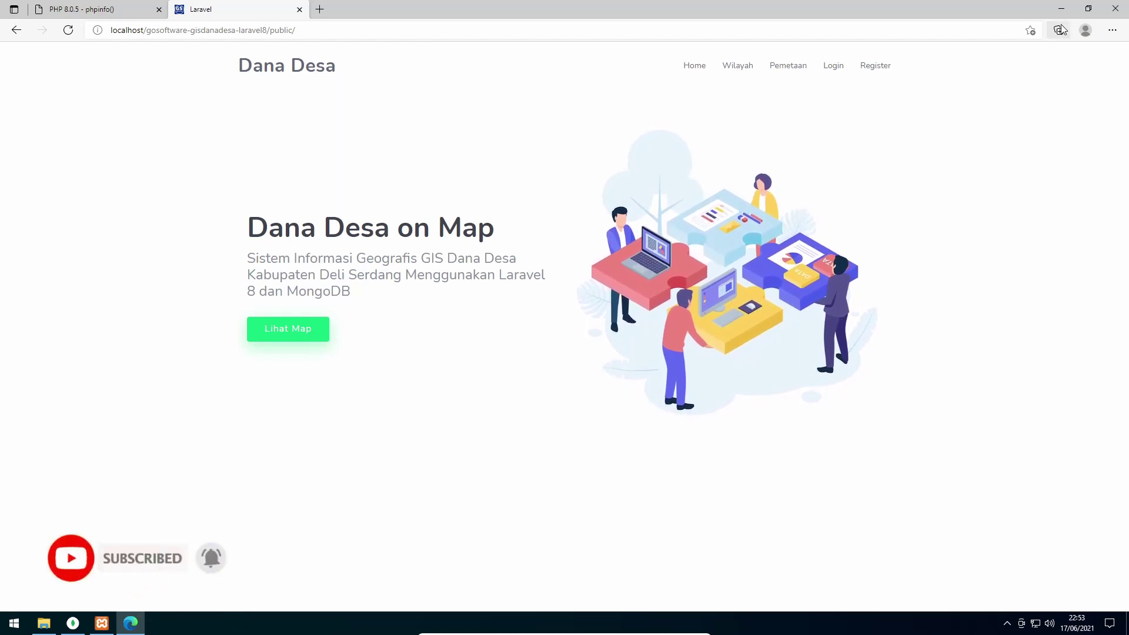
key("super+d")
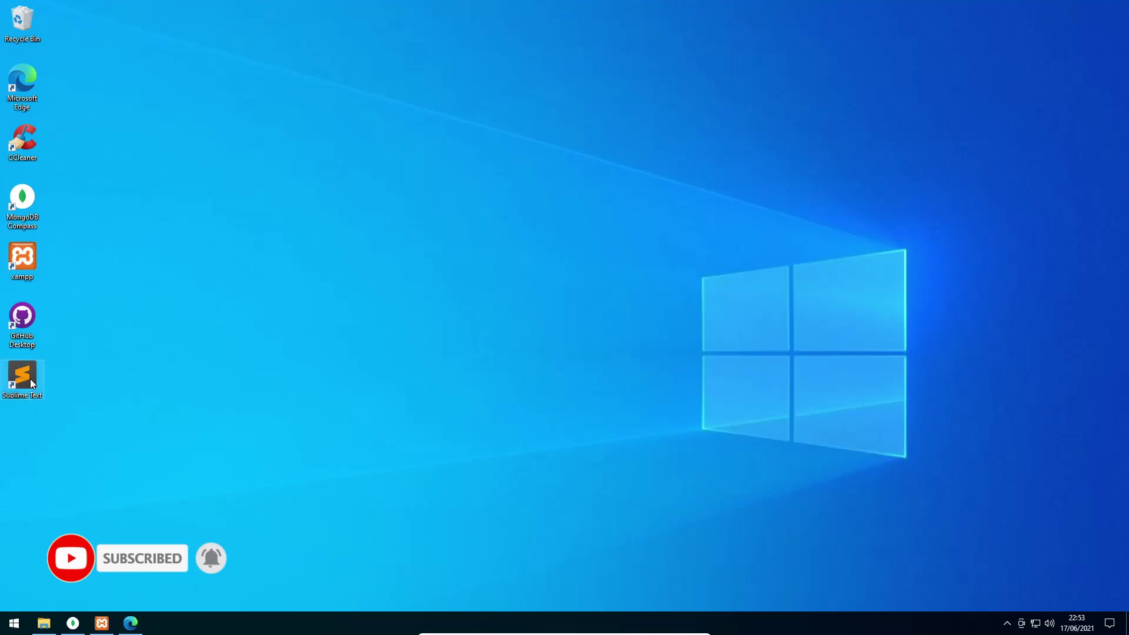
Open C:\xampp\htdocs\gosoftware-gisdanadesa-laravel8 as the project folder in Sublime Text
double_click(22, 379)
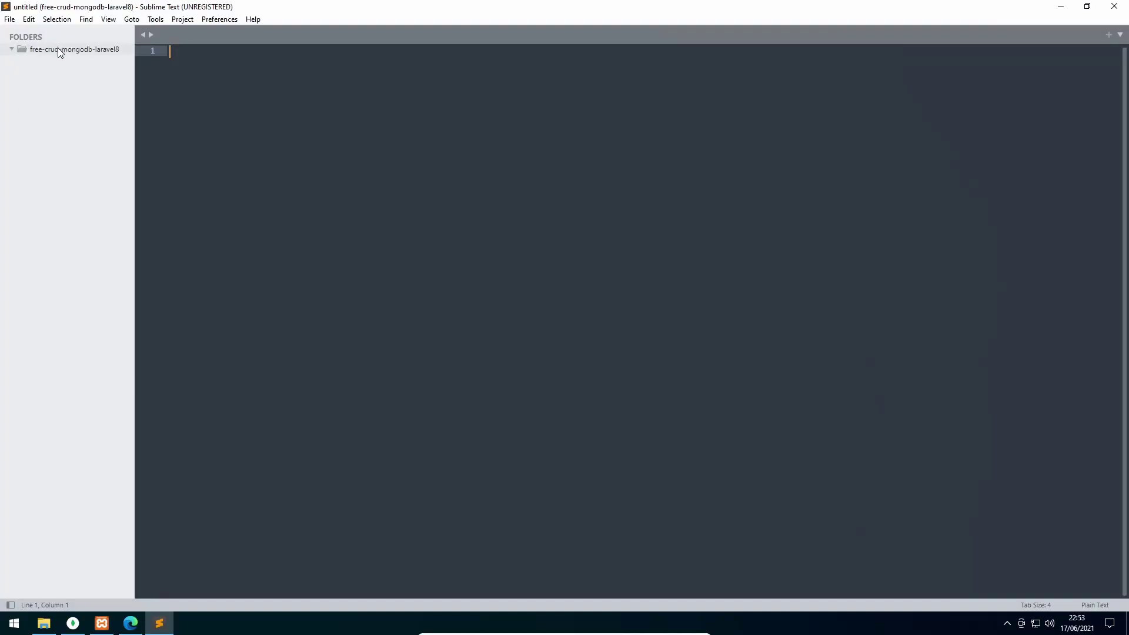
left_click(59, 49)
right_click(93, 51)
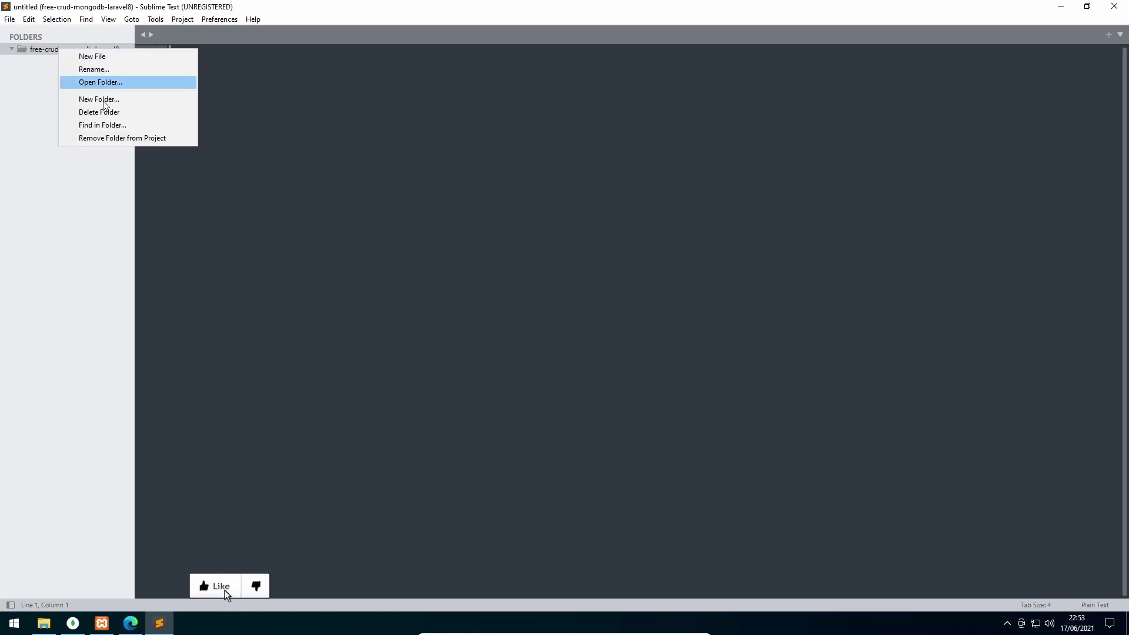
key("Escape")
left_click(10, 19)
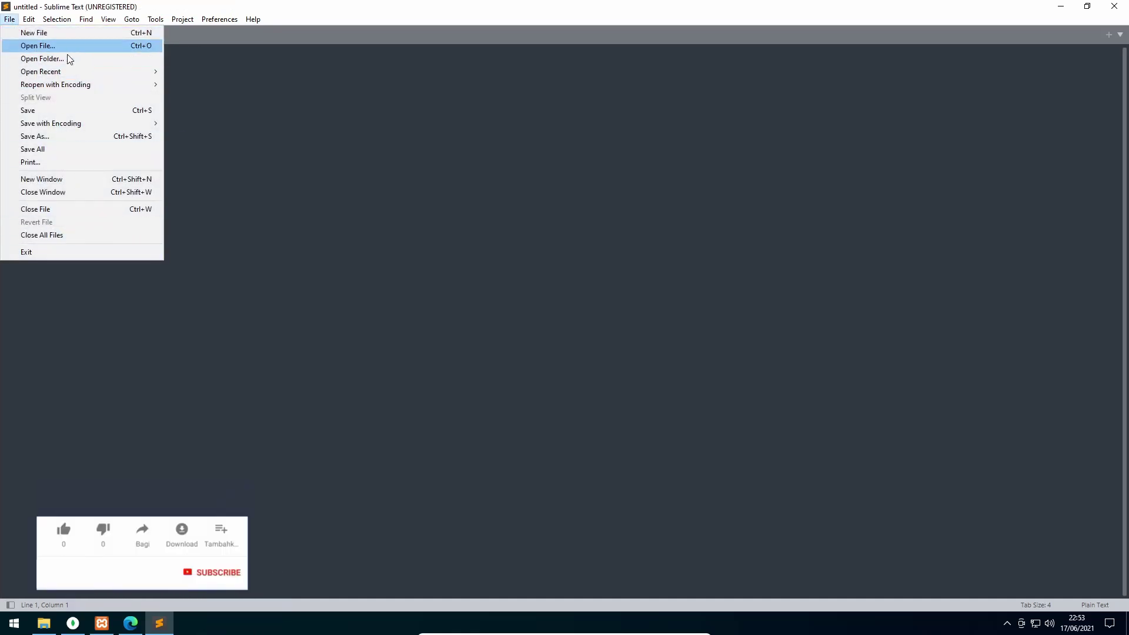
left_click(65, 58)
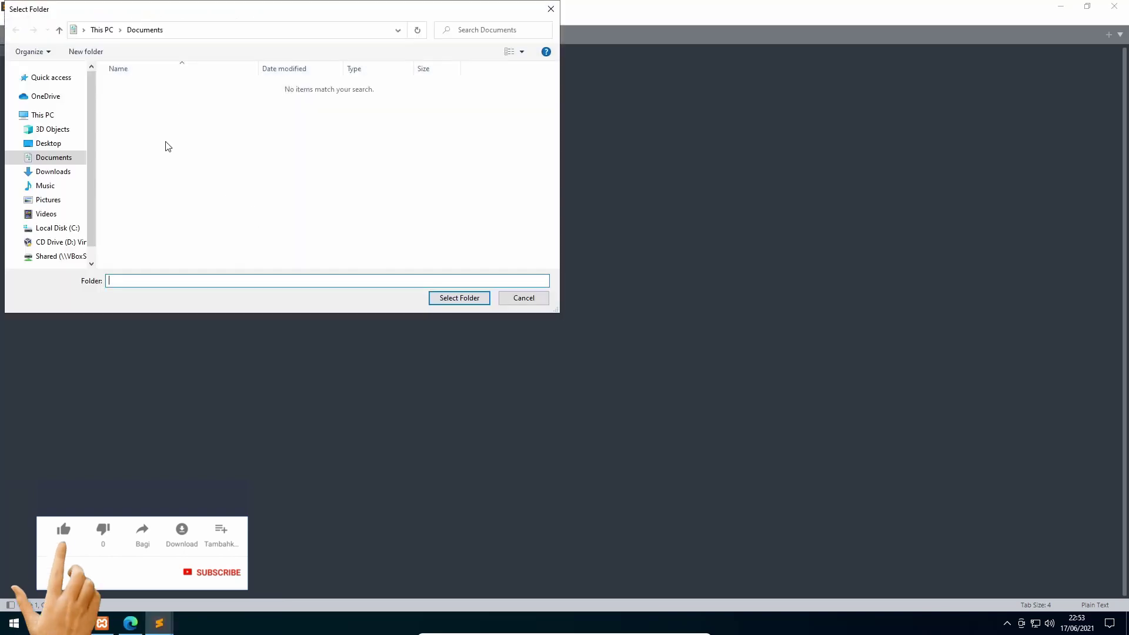
left_click(53, 229)
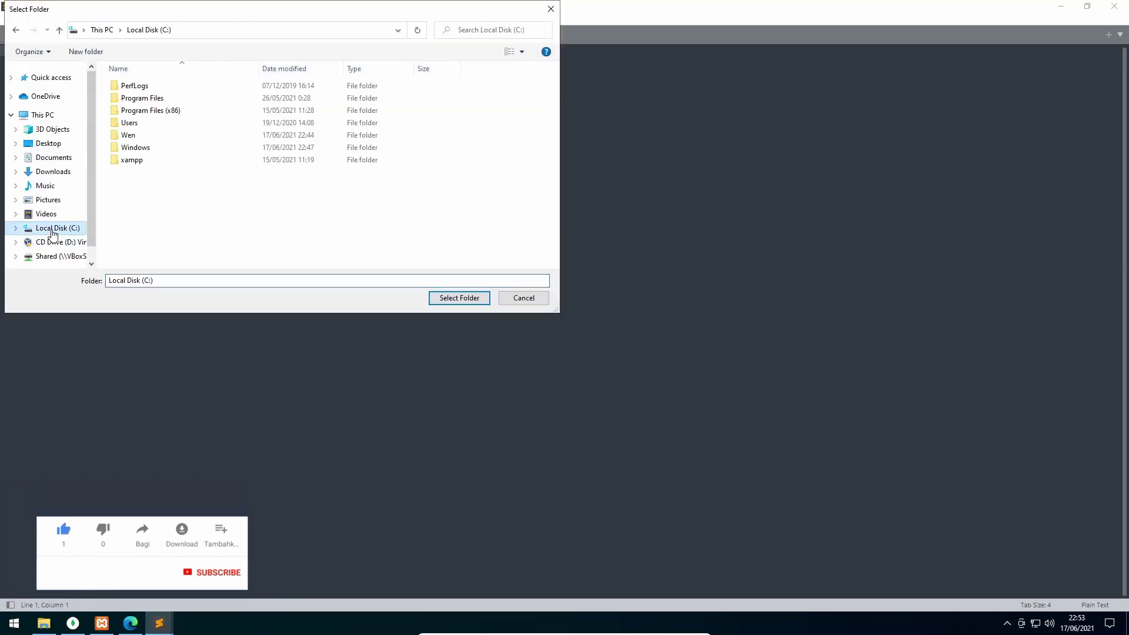
double_click(141, 160)
double_click(142, 150)
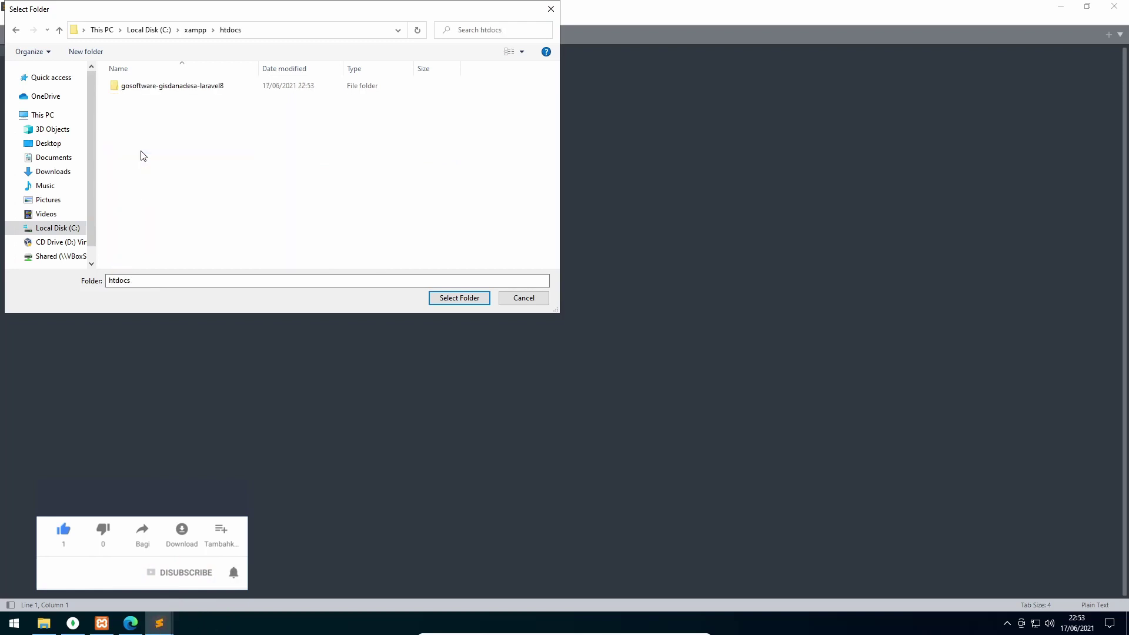
double_click(191, 95)
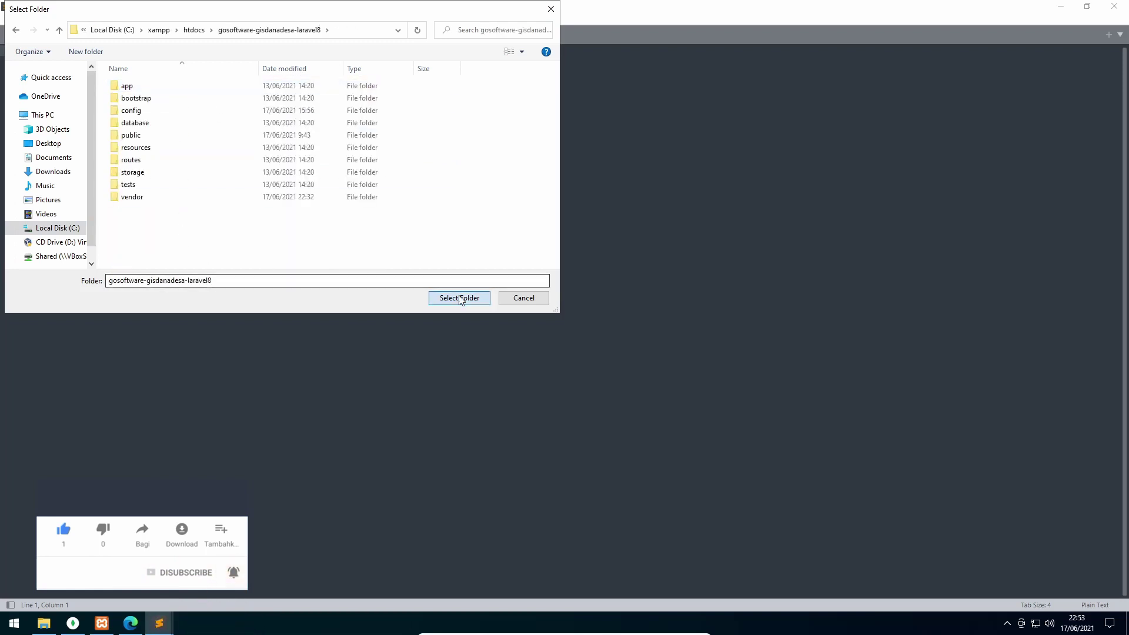
left_click(460, 298)
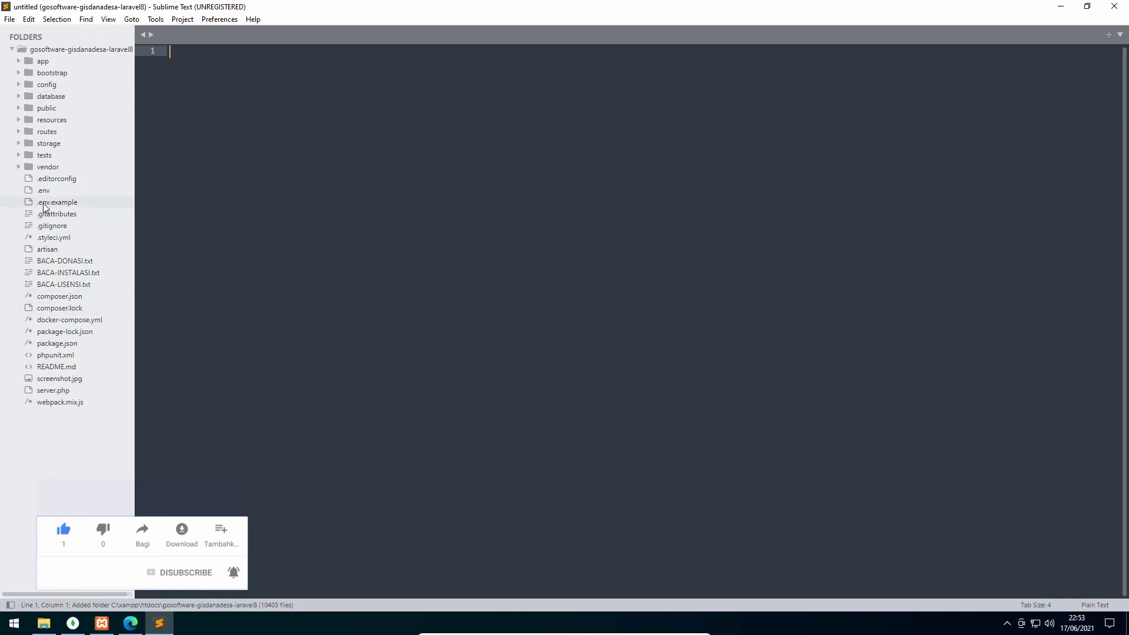
Read BACA-INSTALASI.txt, then copy the database name gislaravel8 from line 13 of .env
left_click(79, 274)
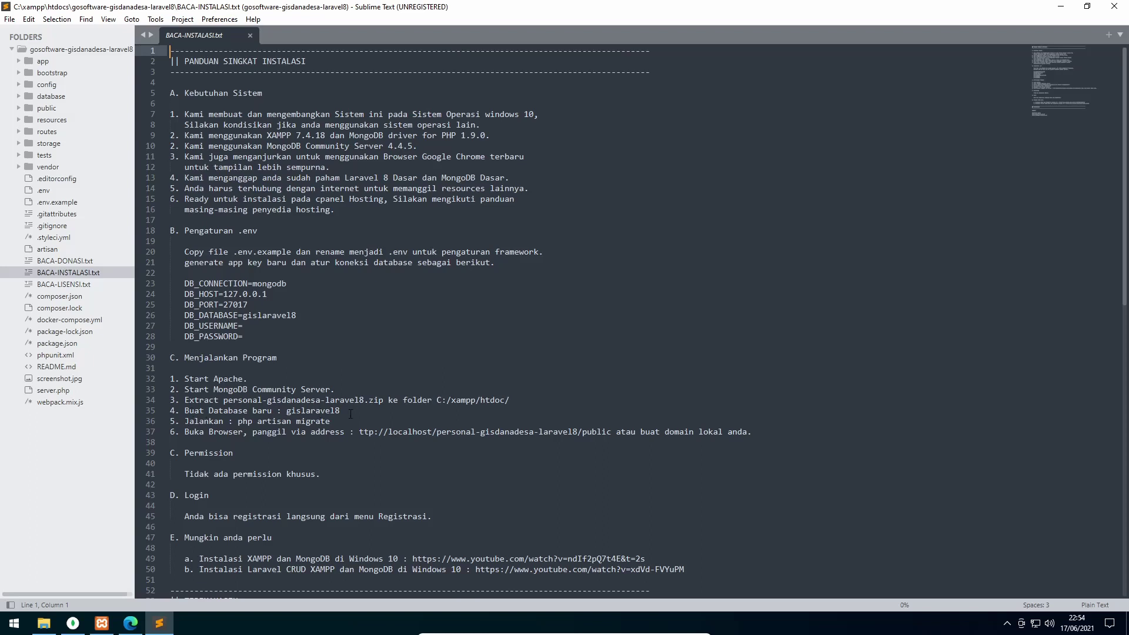
left_click(43, 191)
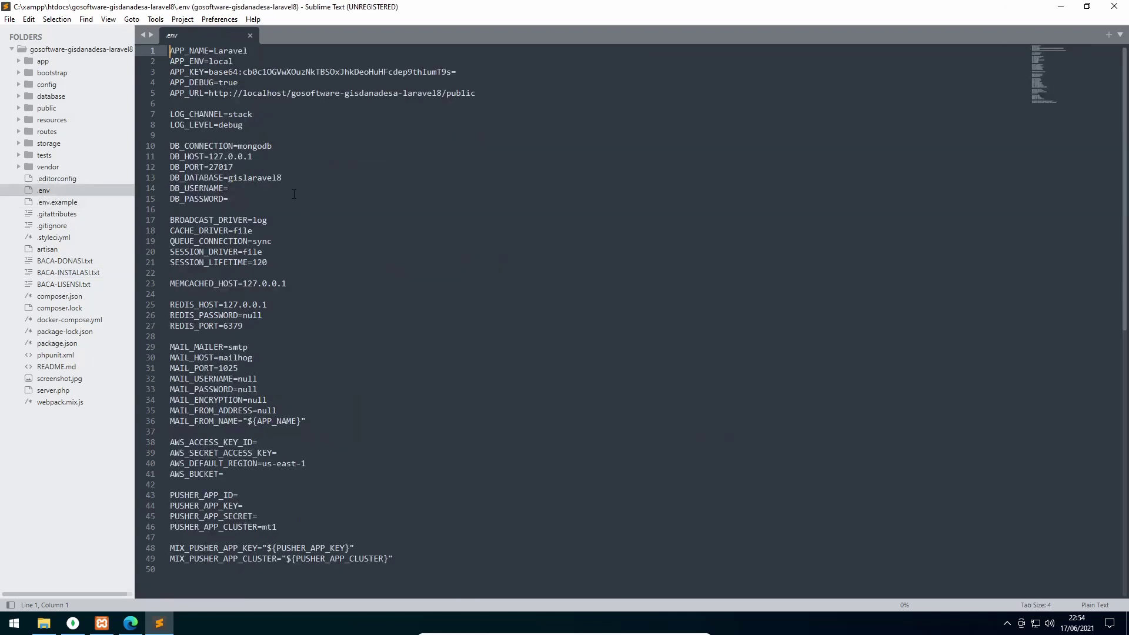
left_click(238, 179)
left_click_drag(286, 178, 228, 178)
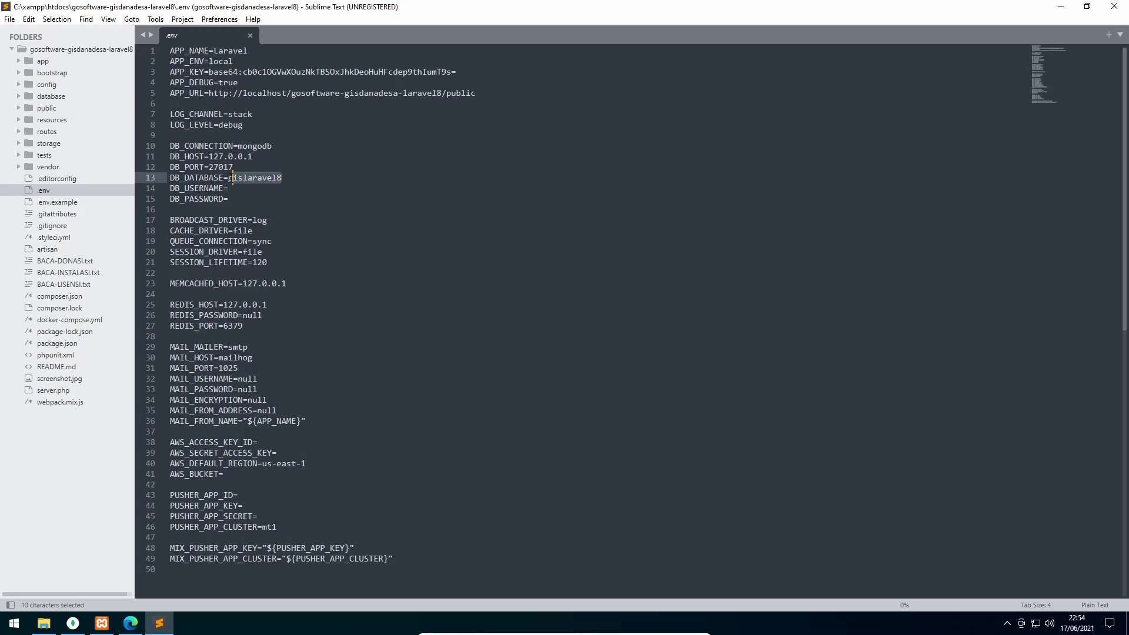
right_click(246, 179)
left_click(274, 217)
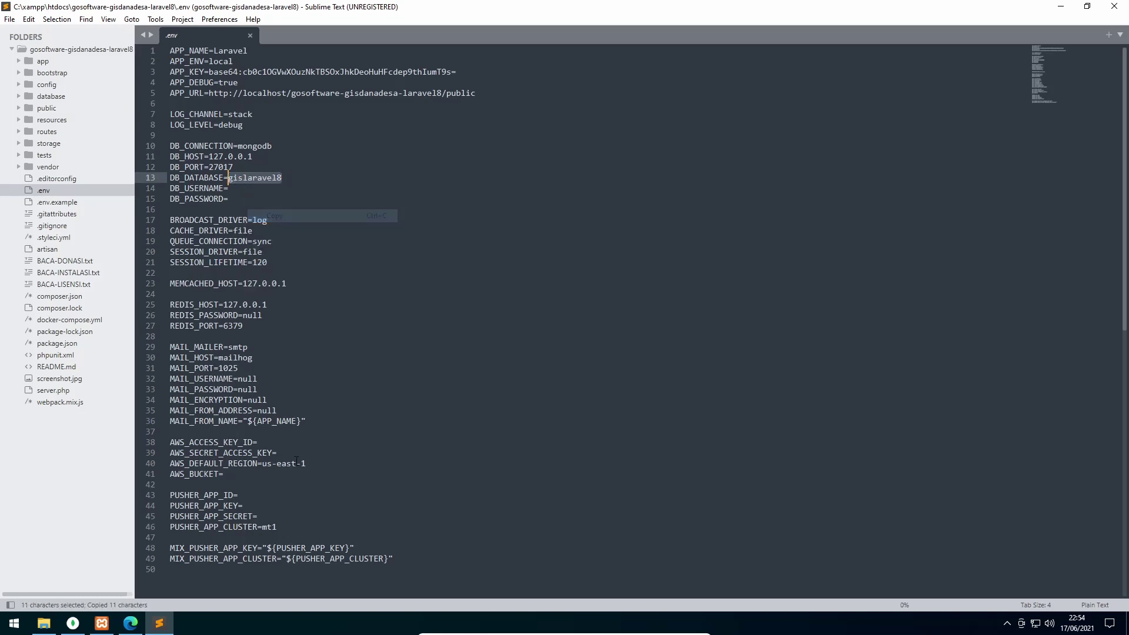
left_click(72, 624)
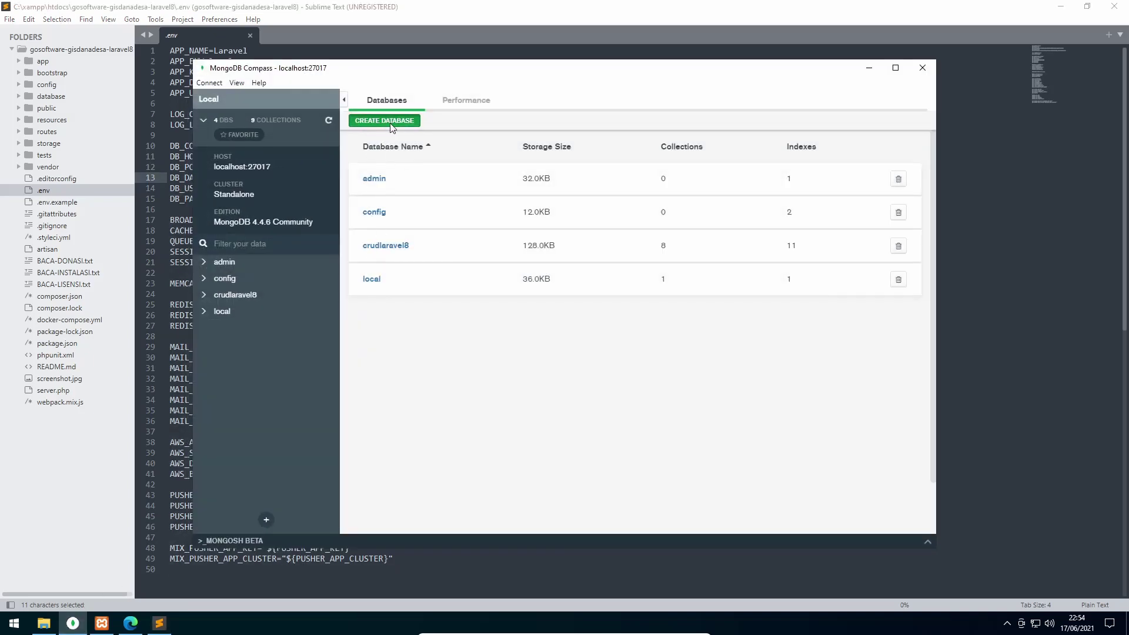
Create the gislaravel8 database with a users collection in Compass
left_click(389, 121)
key("ctrl+v")
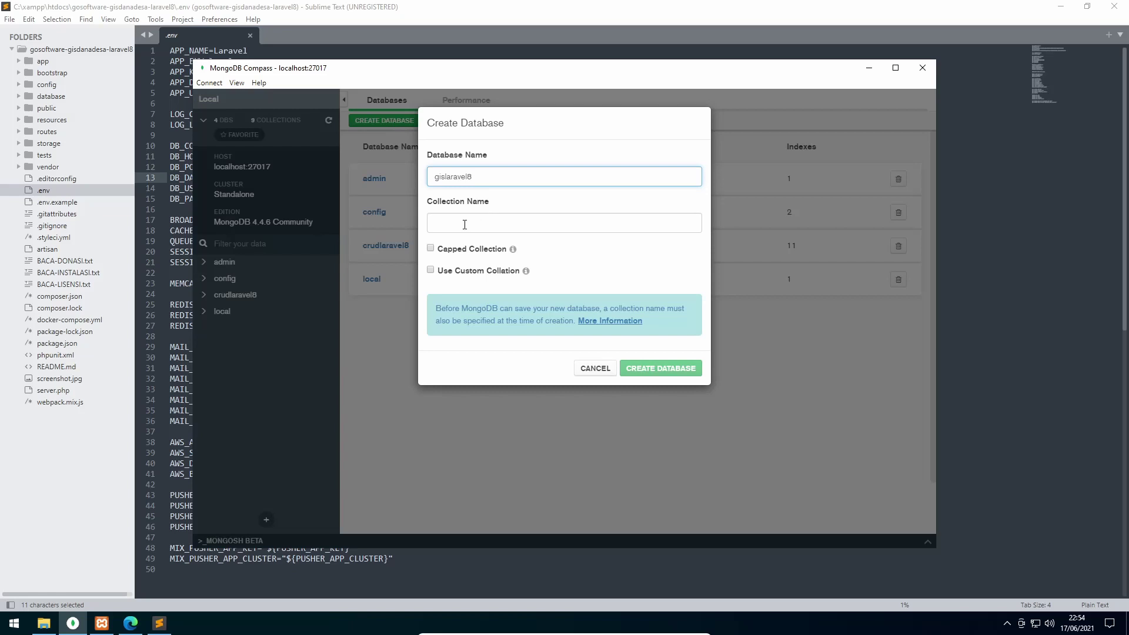
left_click(464, 224)
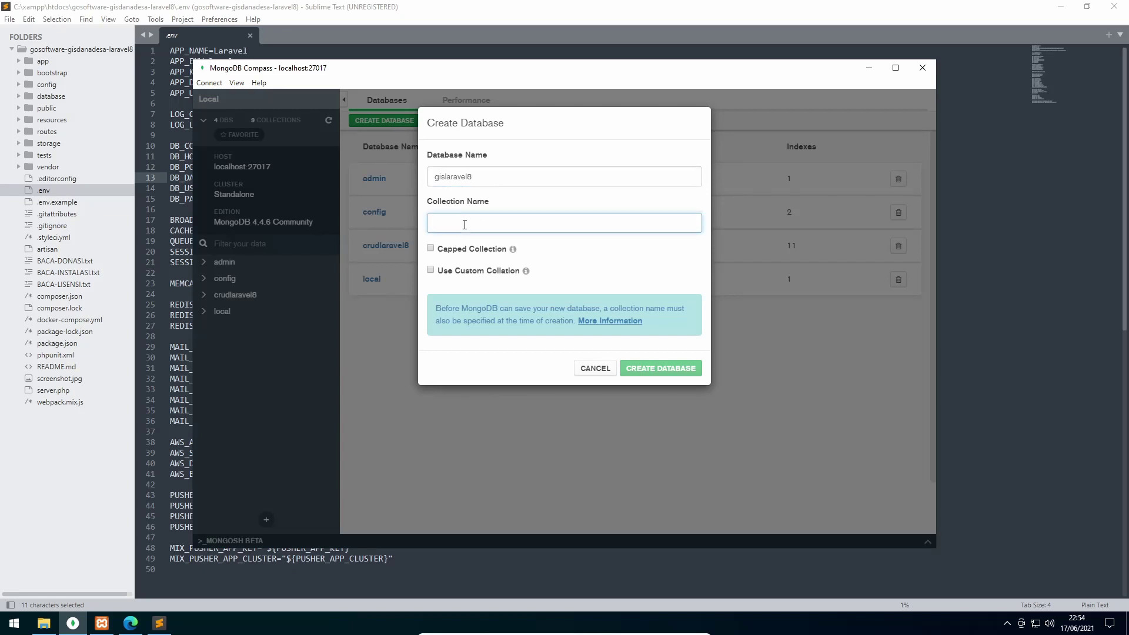
type("users")
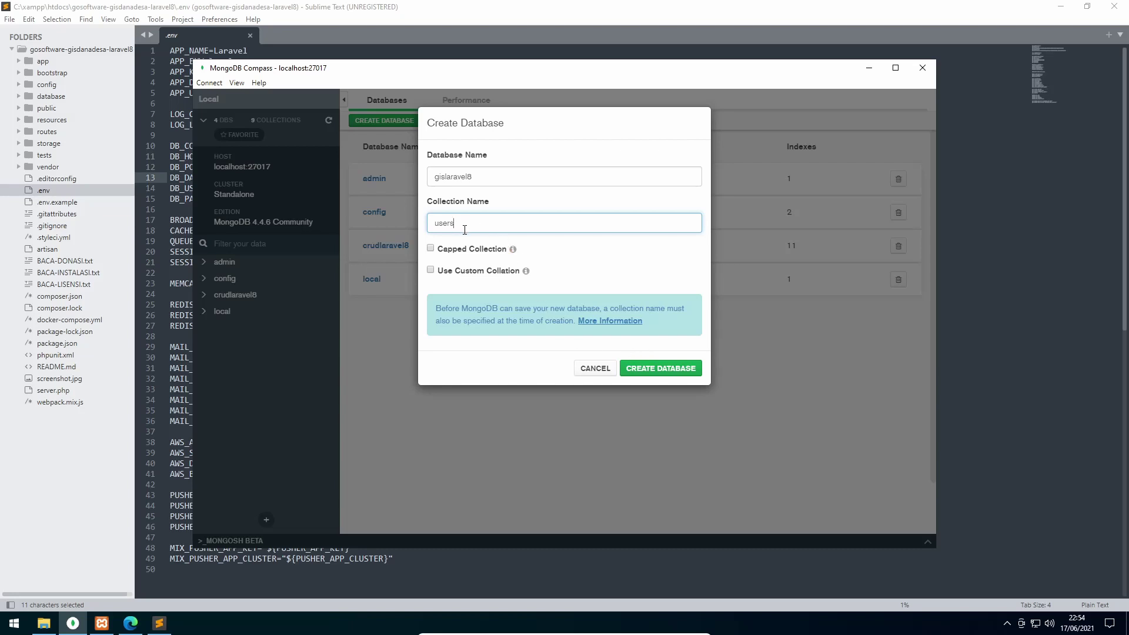
left_click(666, 371)
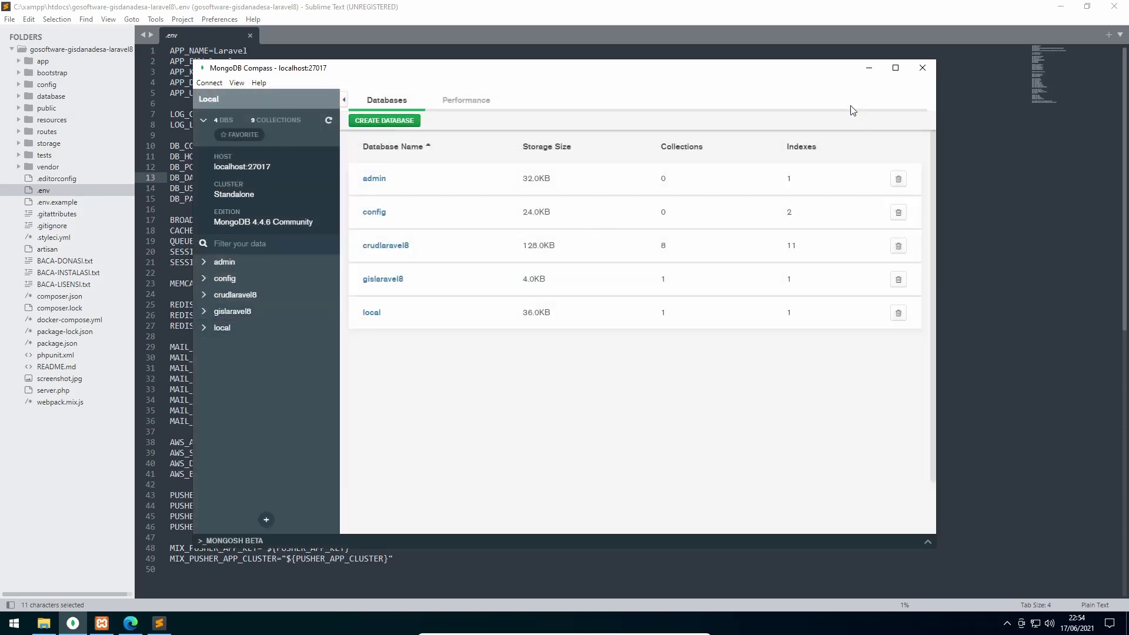
left_click(869, 67)
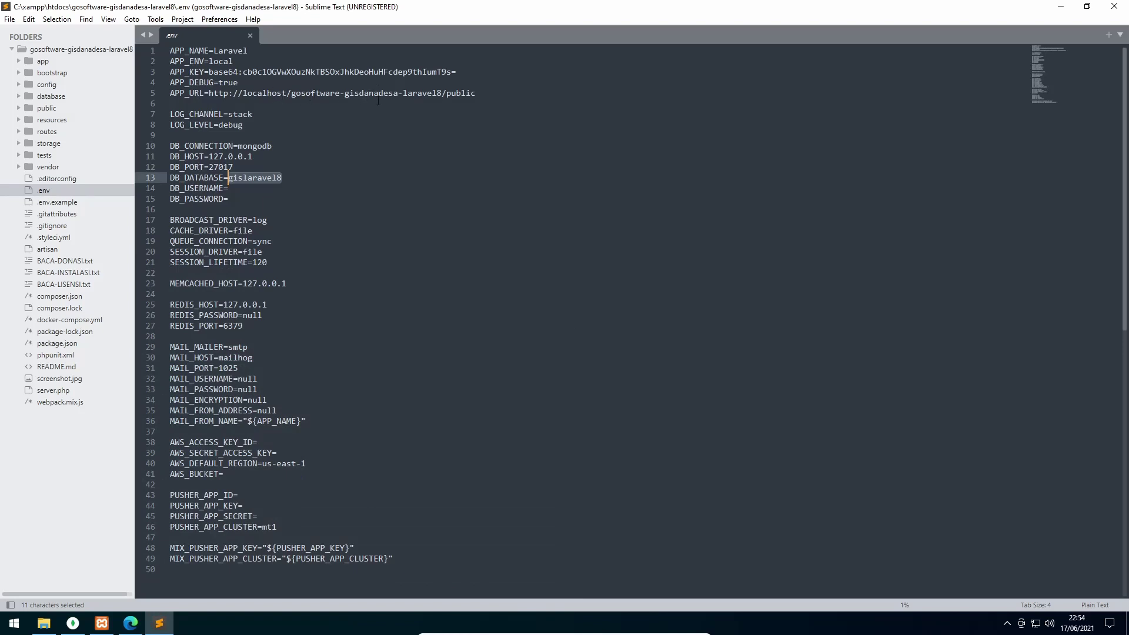
Review the APP_KEY and DB_DATABASE, username and password lines in .env without editing
left_click(481, 95)
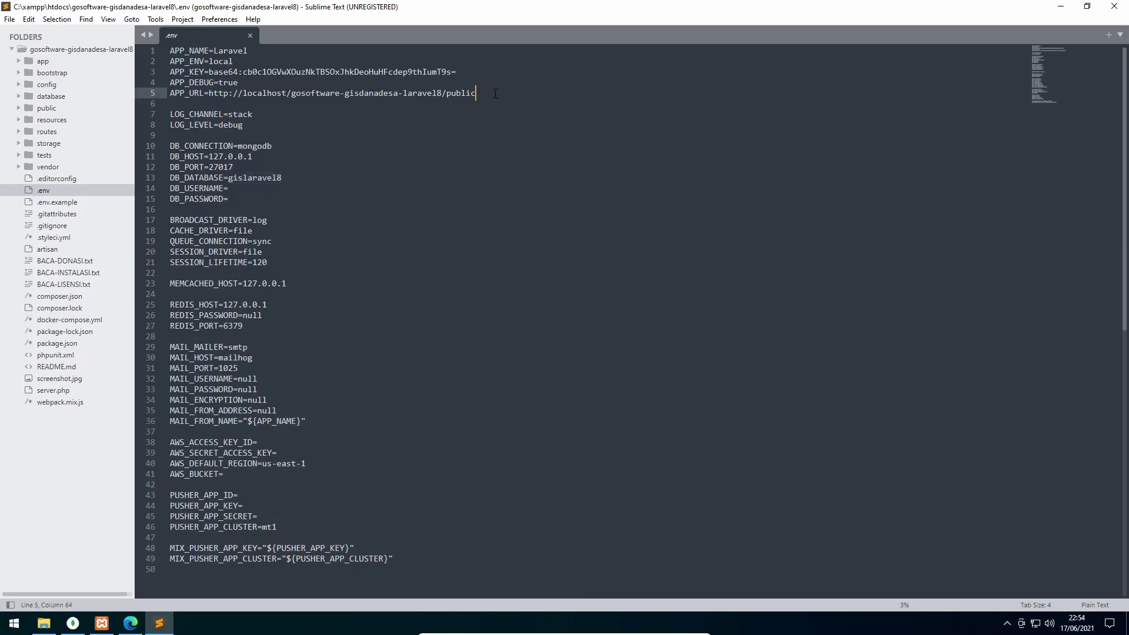
left_click(45, 624)
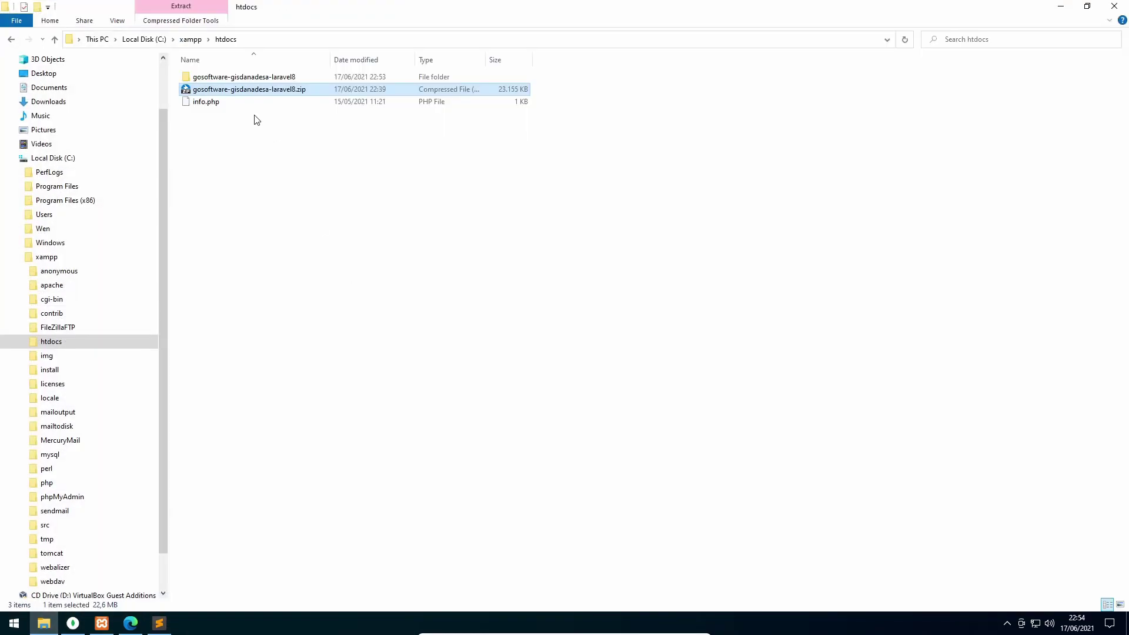
key("alt+Tab")
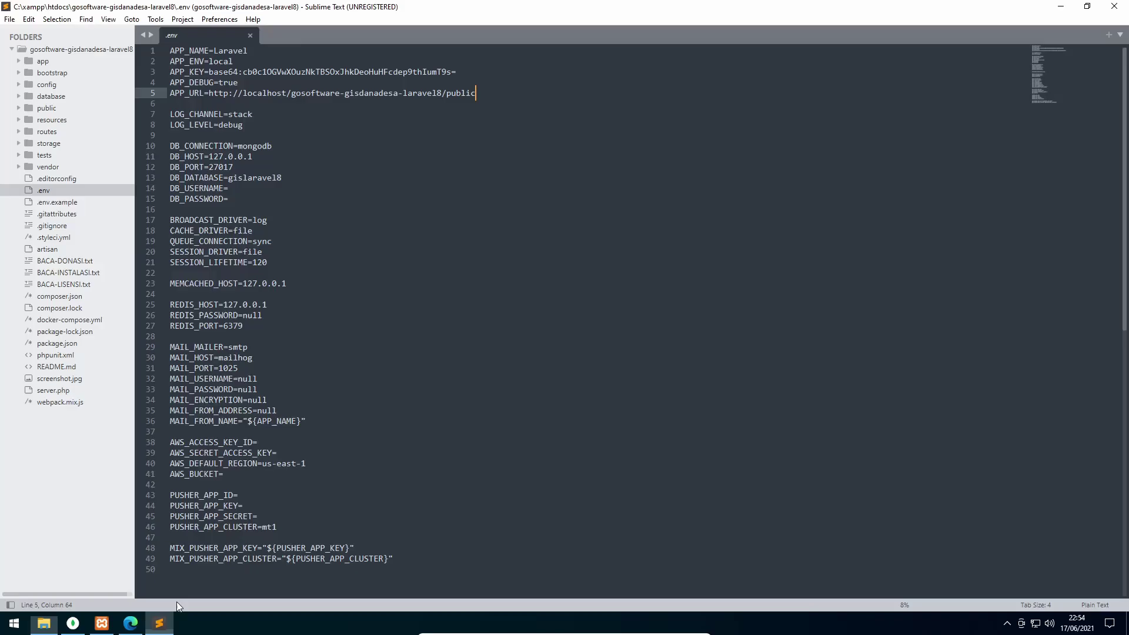
key("Up")
key("Up")
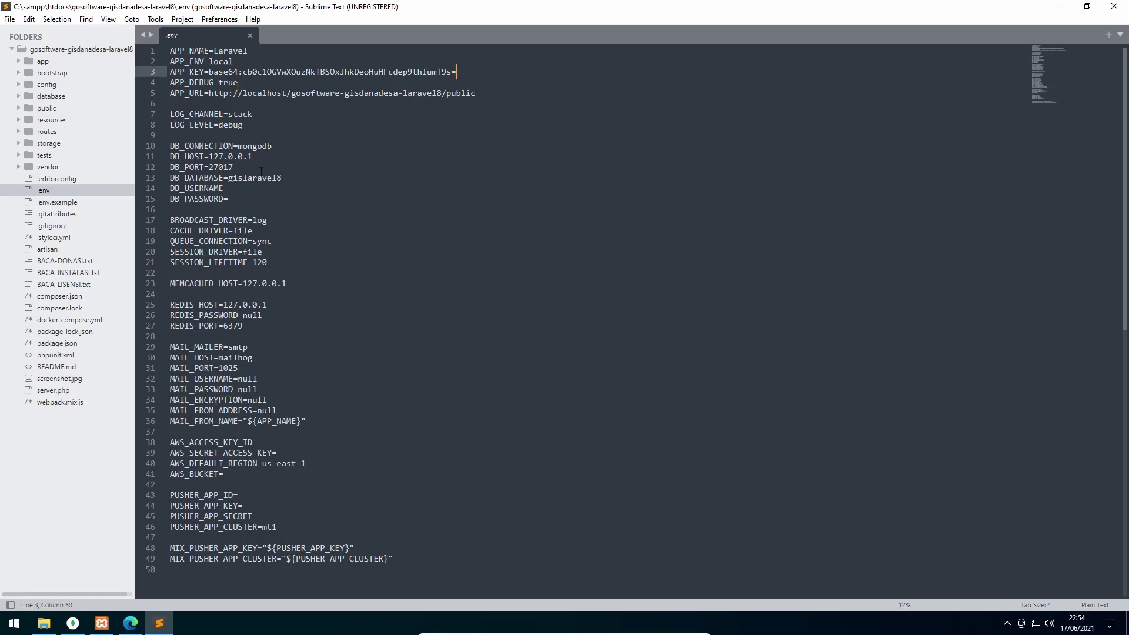
left_click(261, 170)
left_click(289, 178)
key("Down")
key("Down")
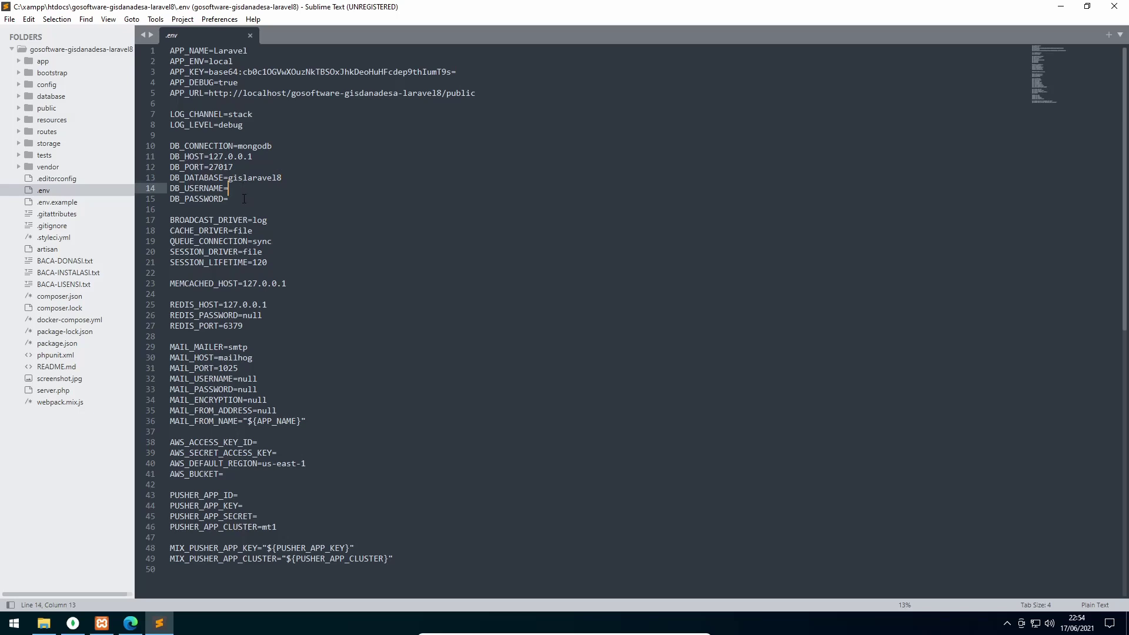
key("Up")
key("Up")
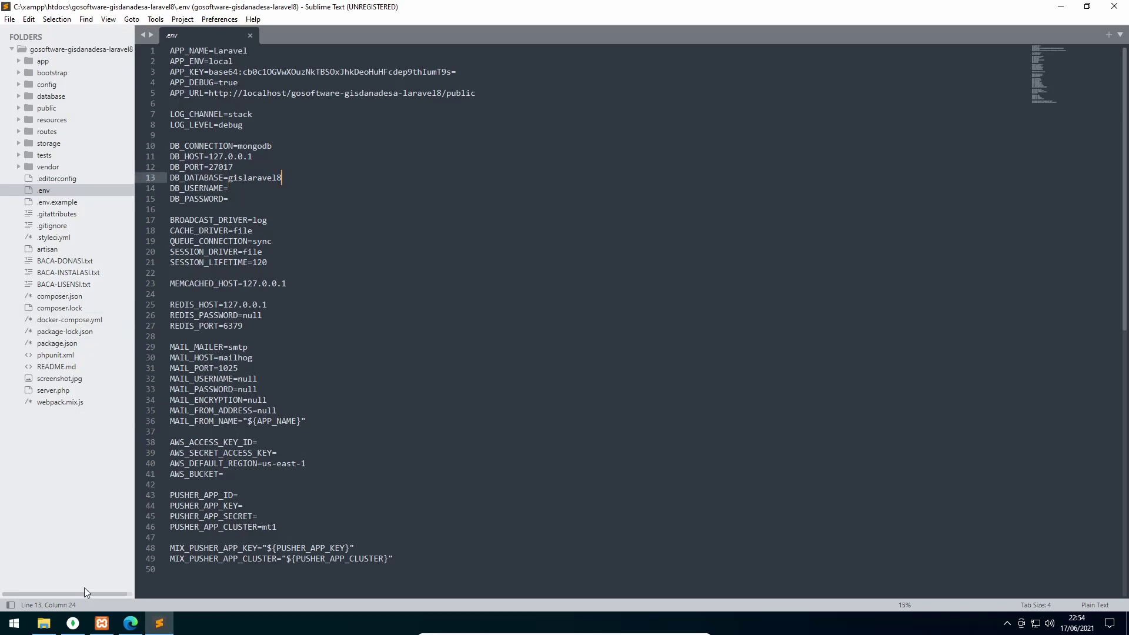
left_click(45, 625)
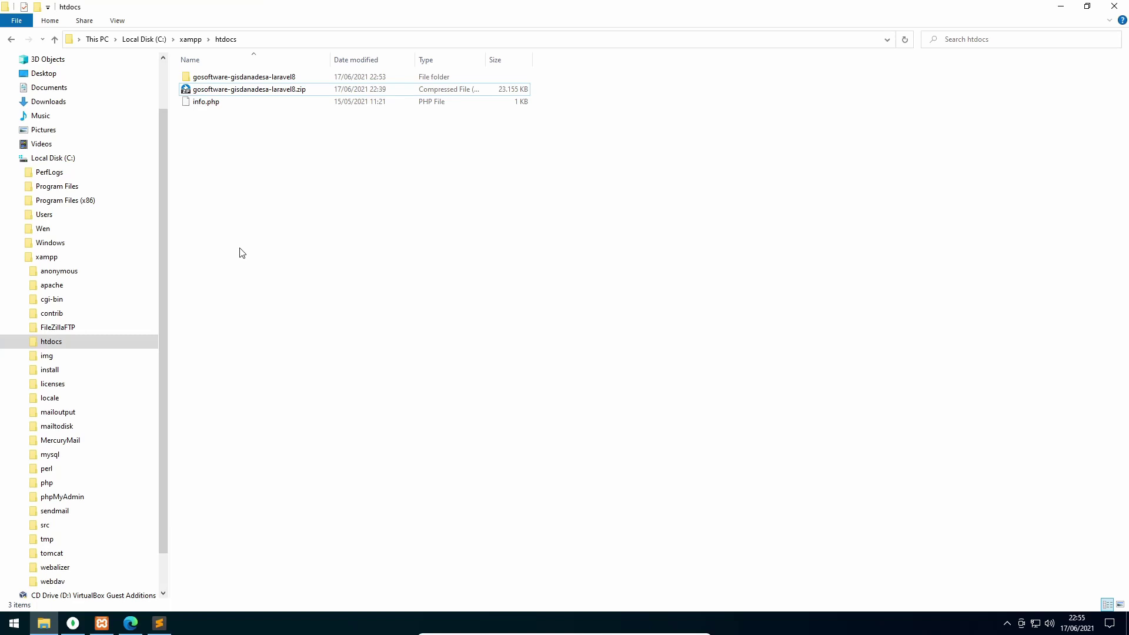
Open Command Prompt and cd into C:\xampp\htdocs\gosoftware-gisdanadesa-laravel8
key("super+r")
type("cmd")
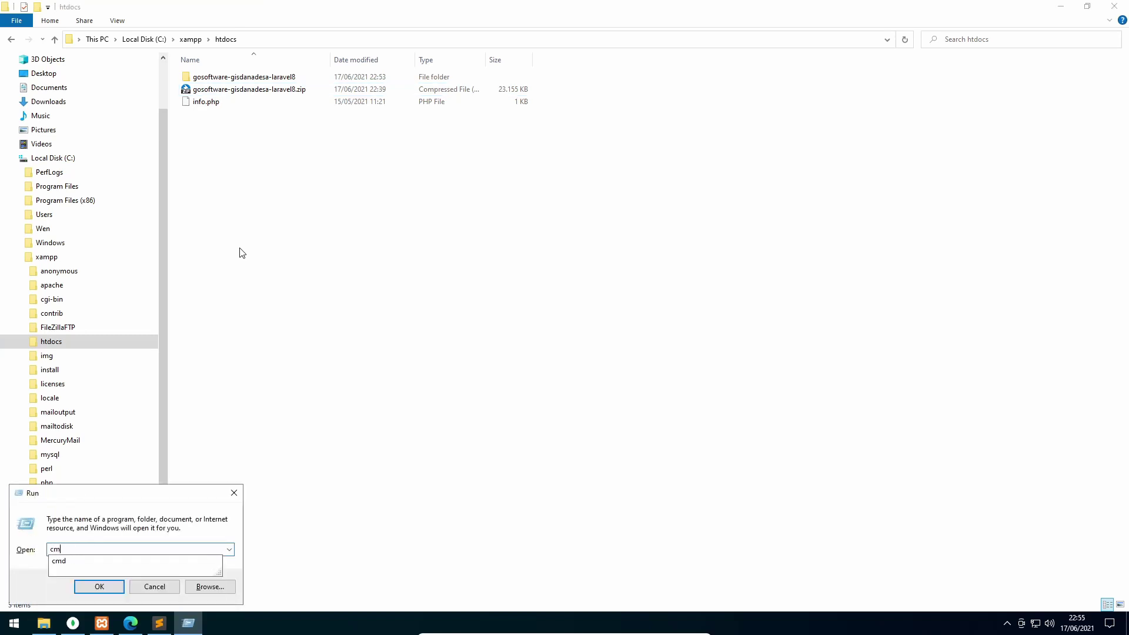
key("Return")
type("cd")
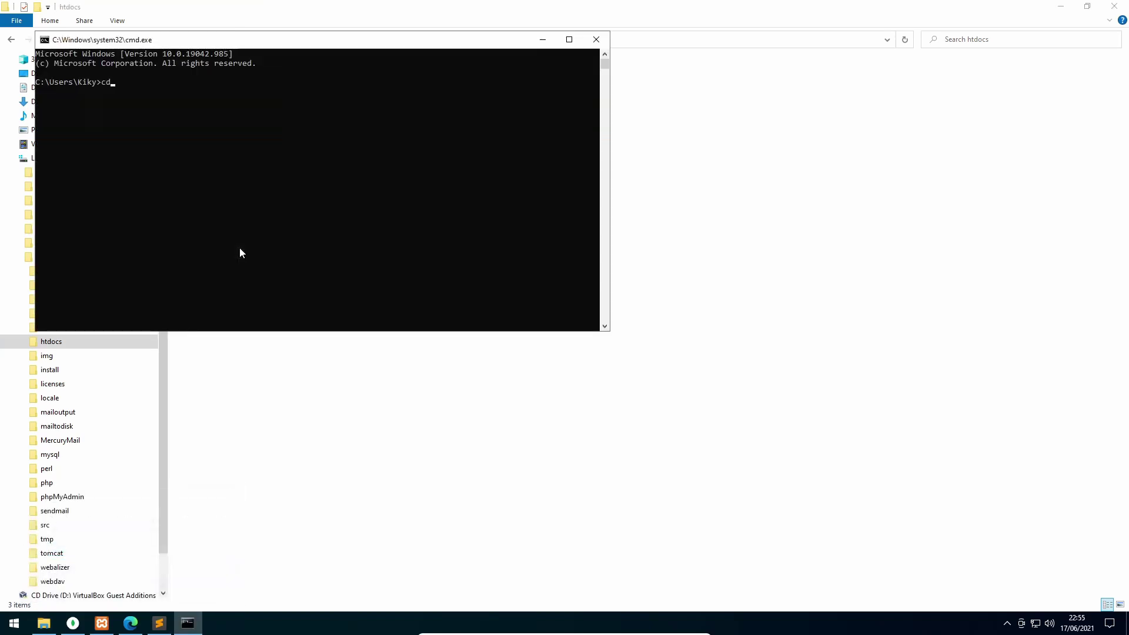
type("\\")
key("Return")
type("cd xampp\\htdocs\\g")
key("Tab")
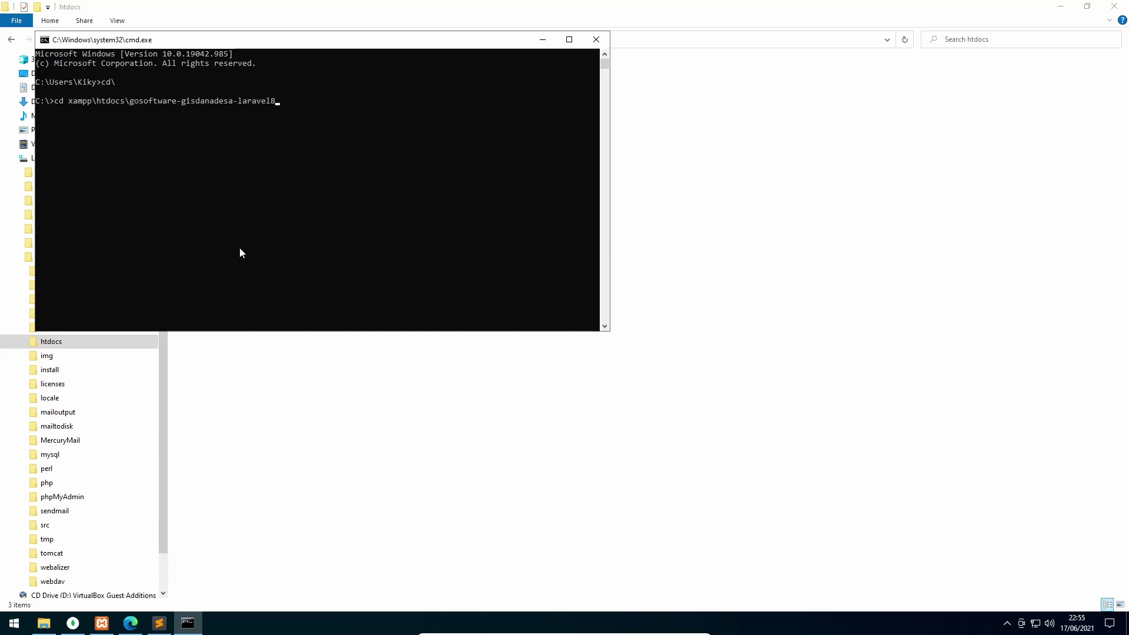
key("Return")
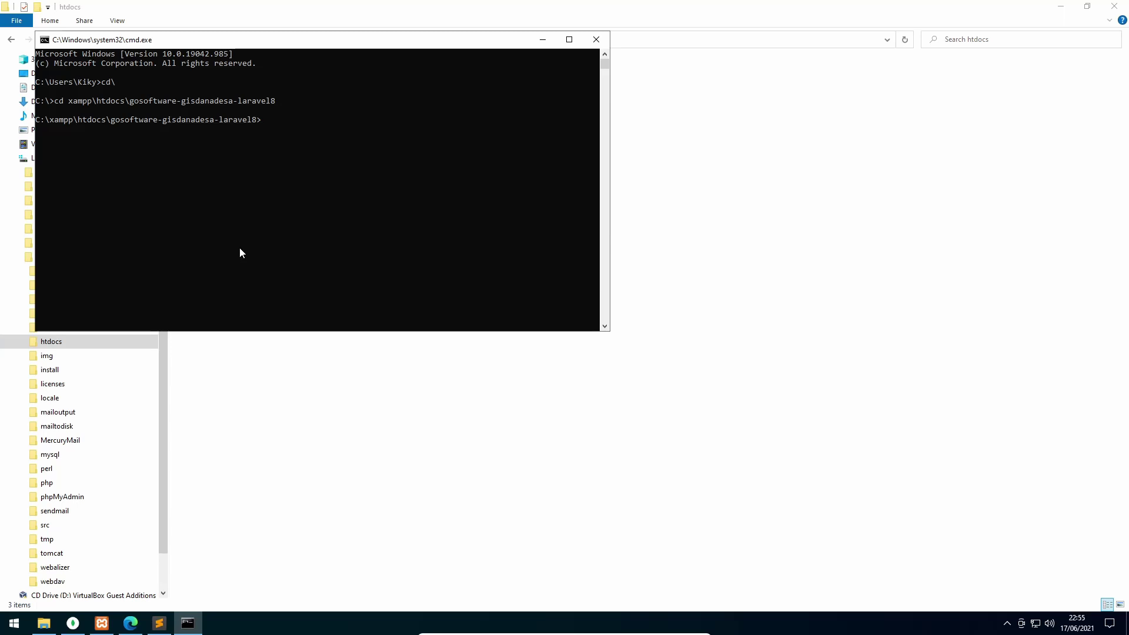
Run php artisan migrate:fresh in the project folder
left_click(73, 623)
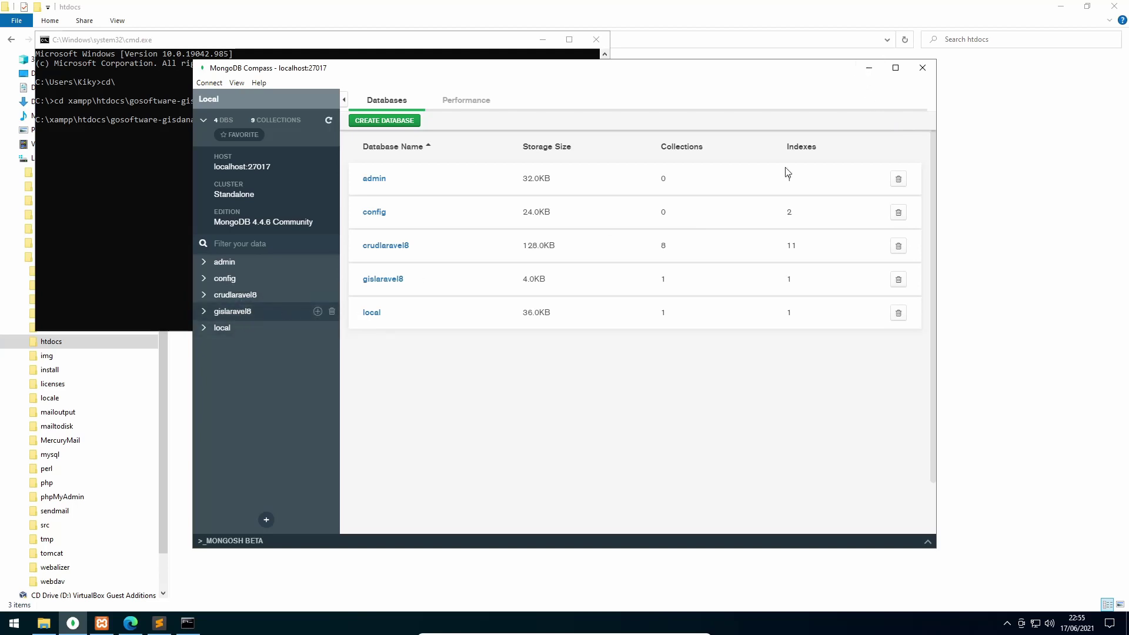
left_click(869, 72)
left_click(225, 157)
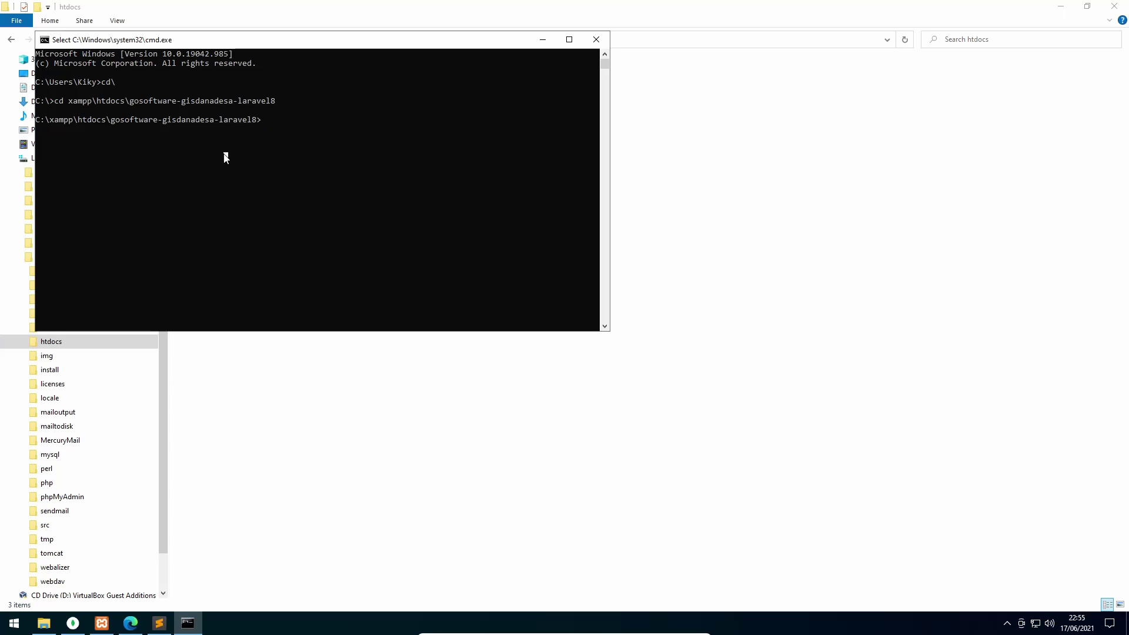
type("php artisan migr")
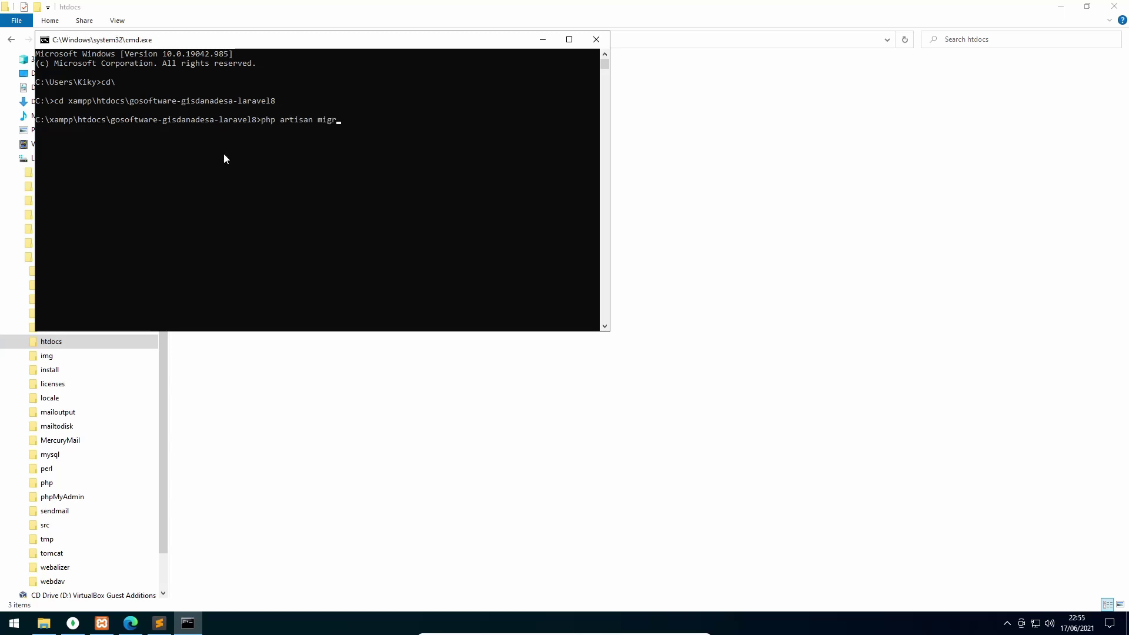
type("ate:fresh")
key("Return")
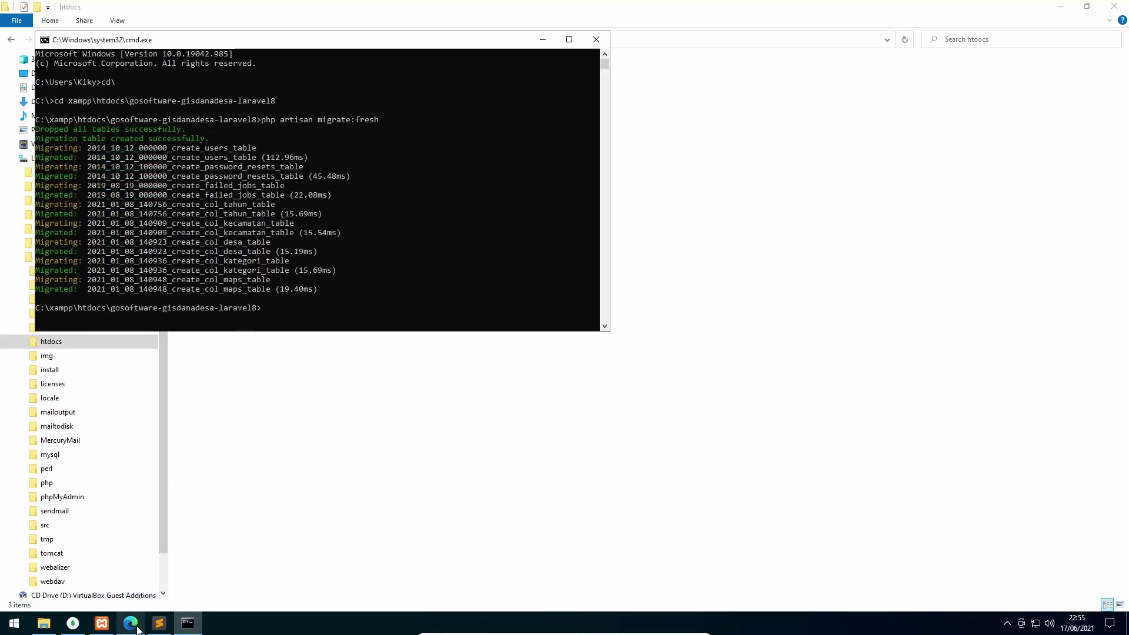
left_click(73, 623)
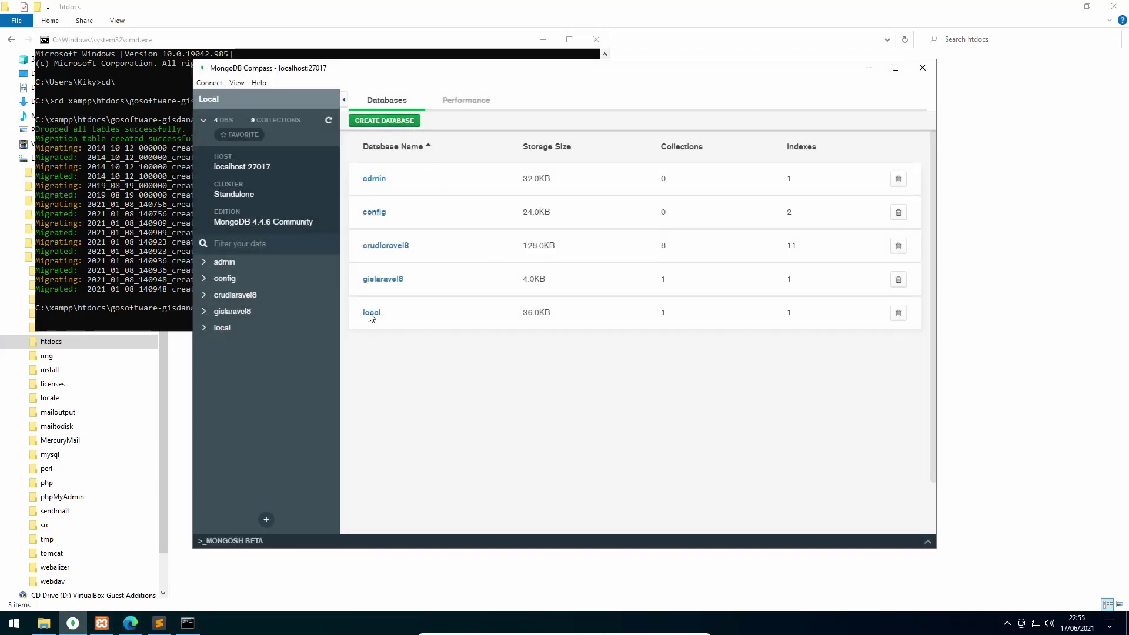
Refresh gislaravel8 to show its nine migrated collections, then minimize Compass and cmd
left_click(245, 313)
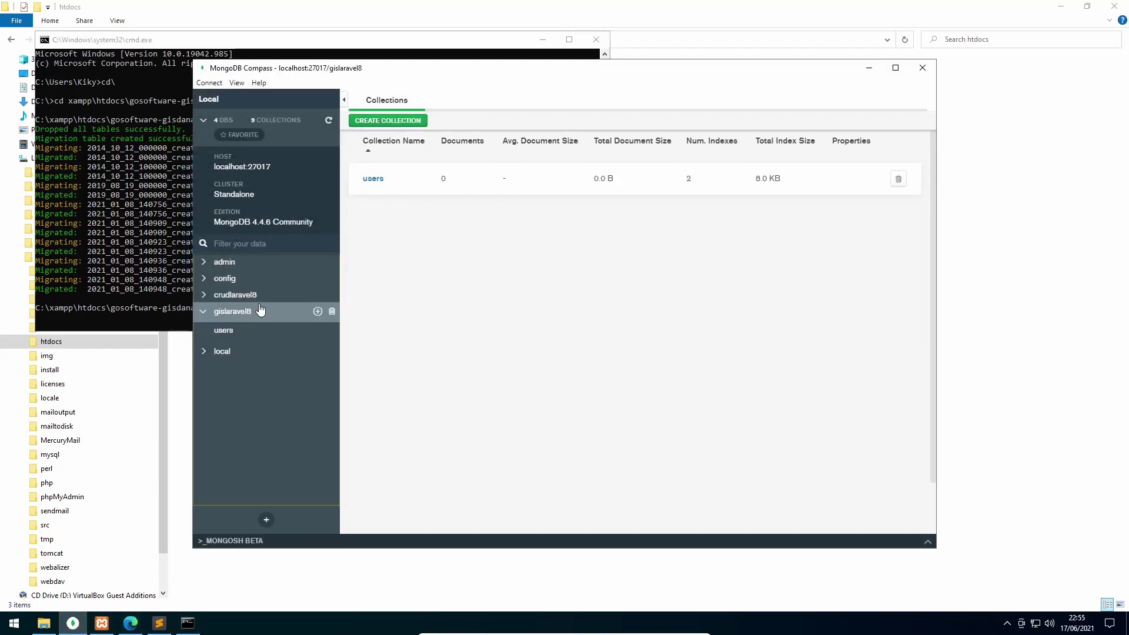
left_click(330, 121)
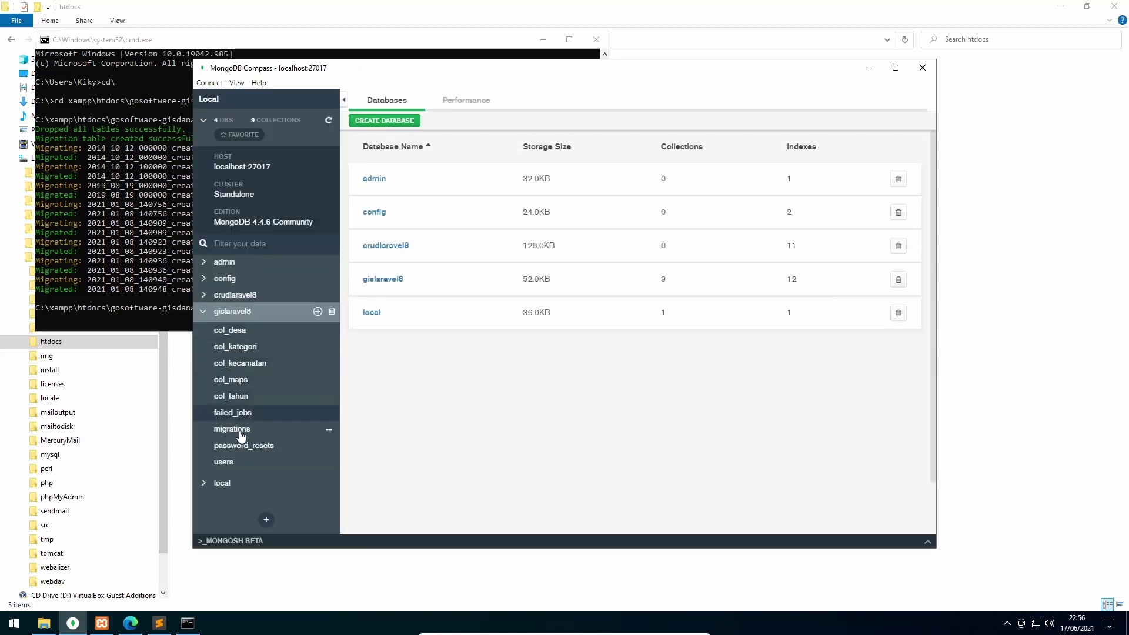
left_click(869, 67)
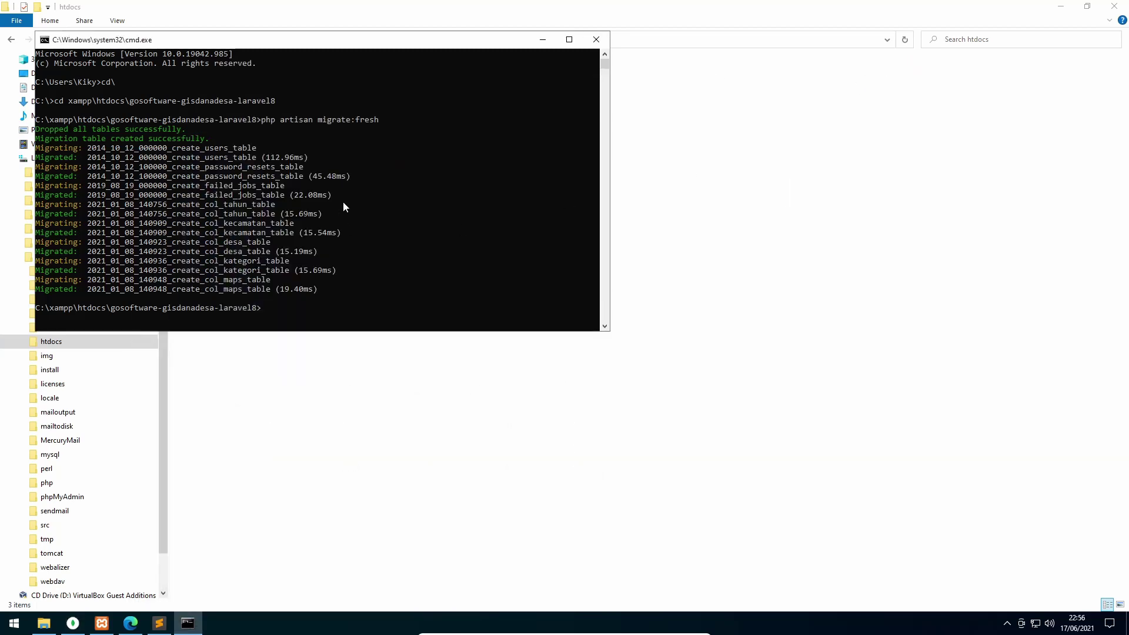
left_click(543, 39)
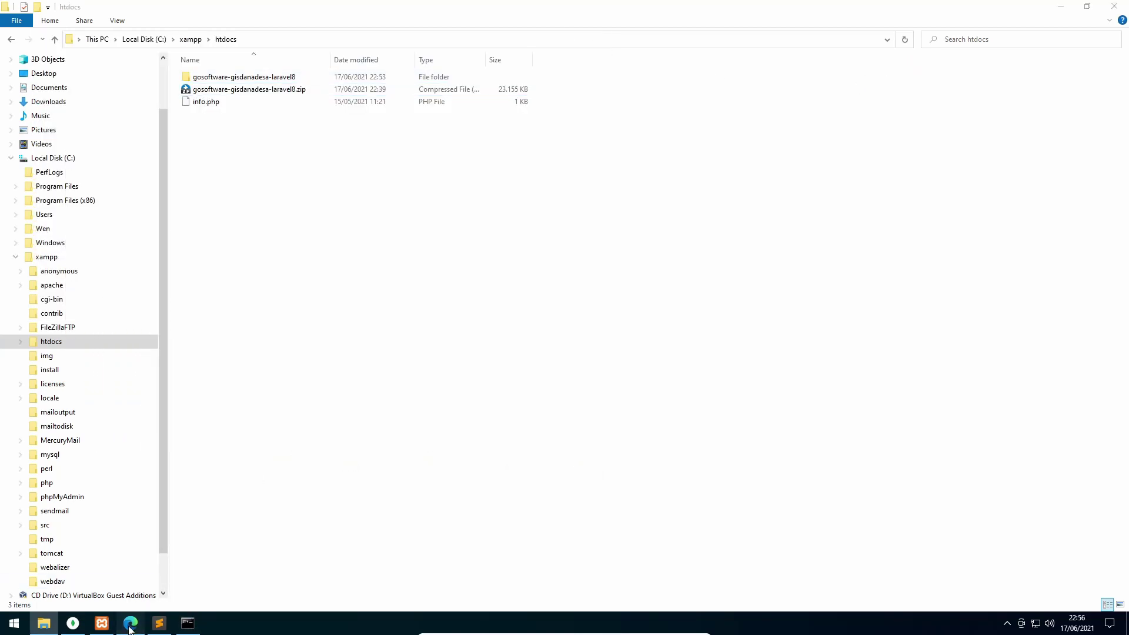
Browse the Dana Desa Wilayah and Pemetaan pages, then bring up the Register form
left_click(131, 623)
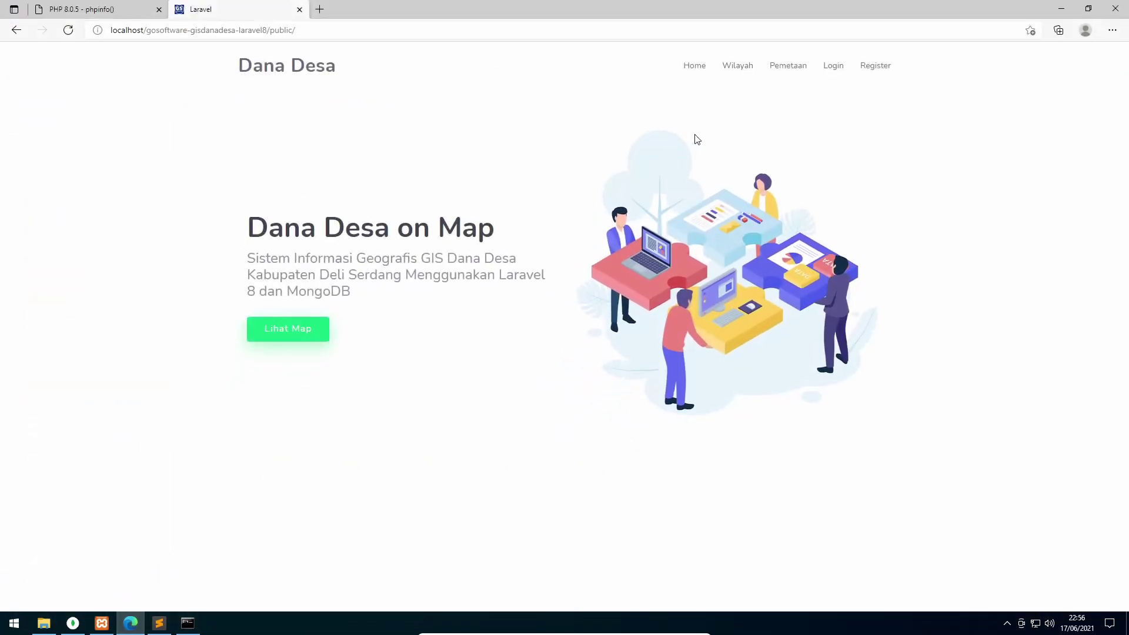
left_click(735, 70)
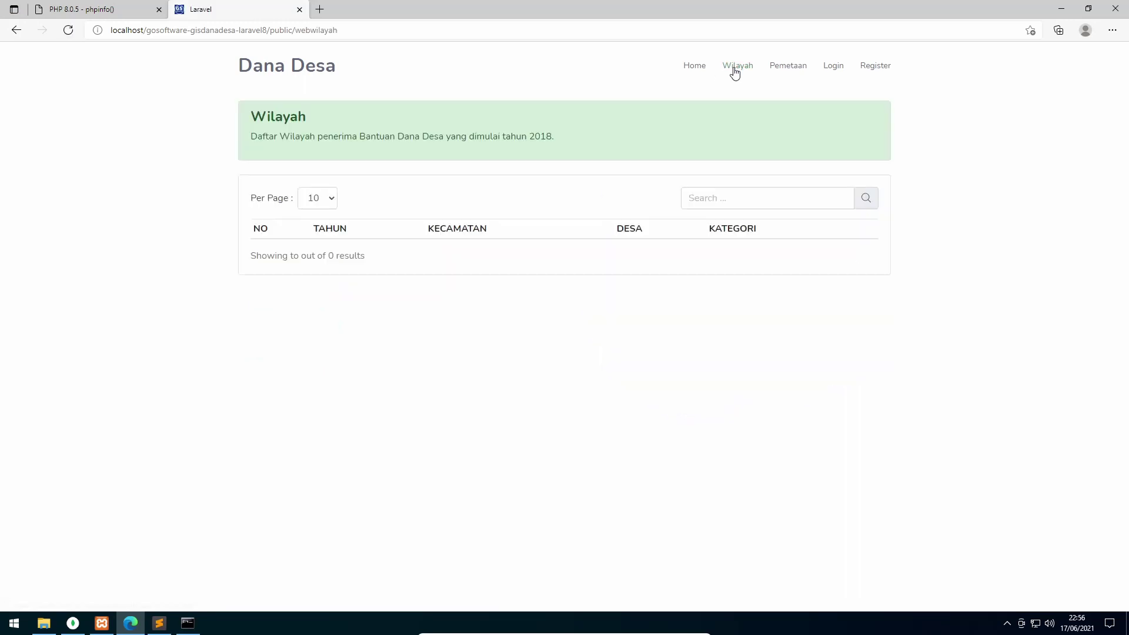
left_click(788, 71)
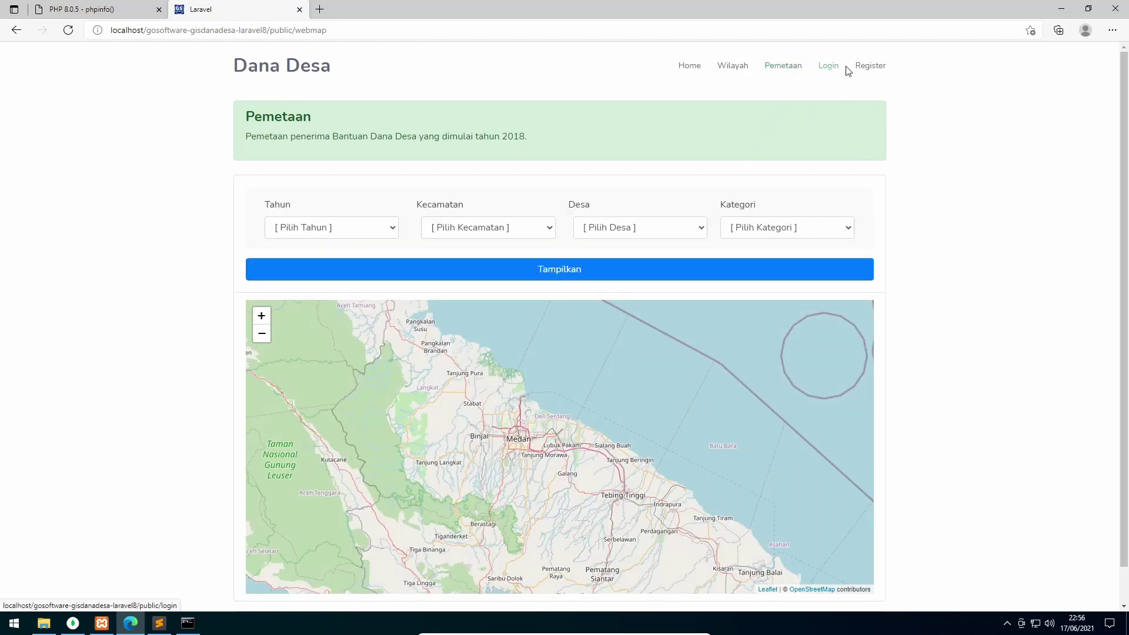
left_click(871, 66)
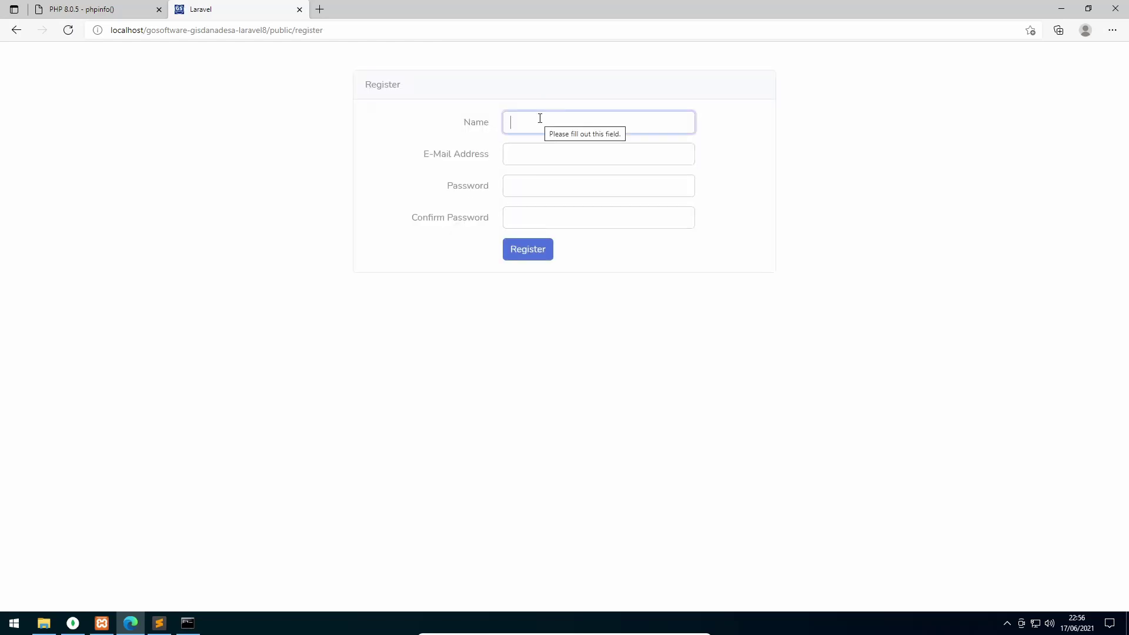
Register a new account with the user's name, saved e-mail and an 8-digit password
type("Fauziah")
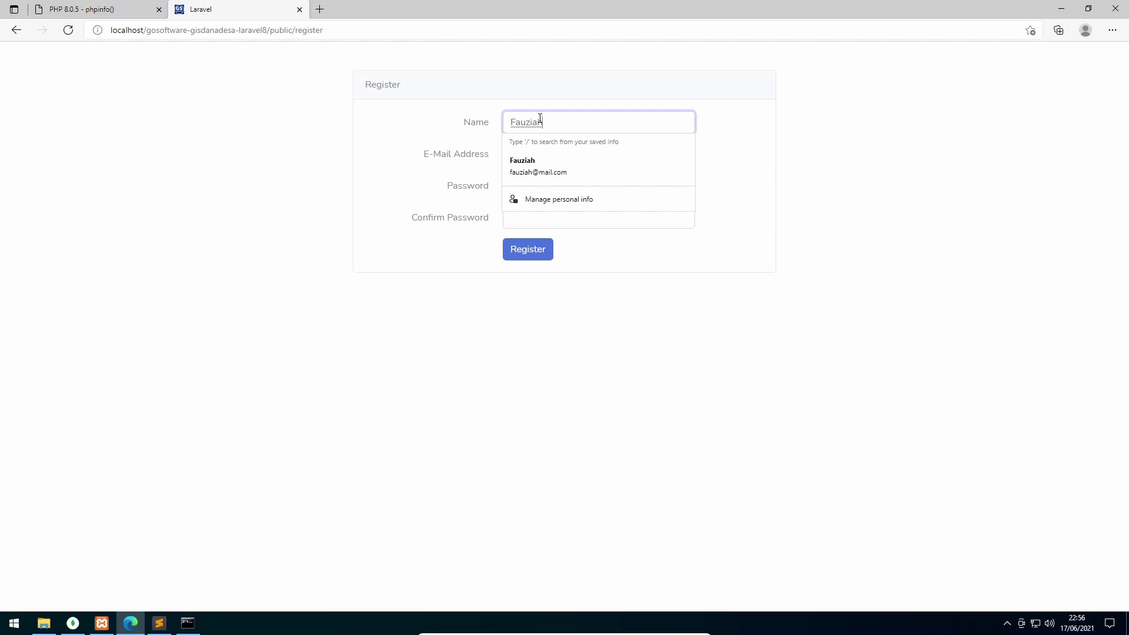
key("Tab")
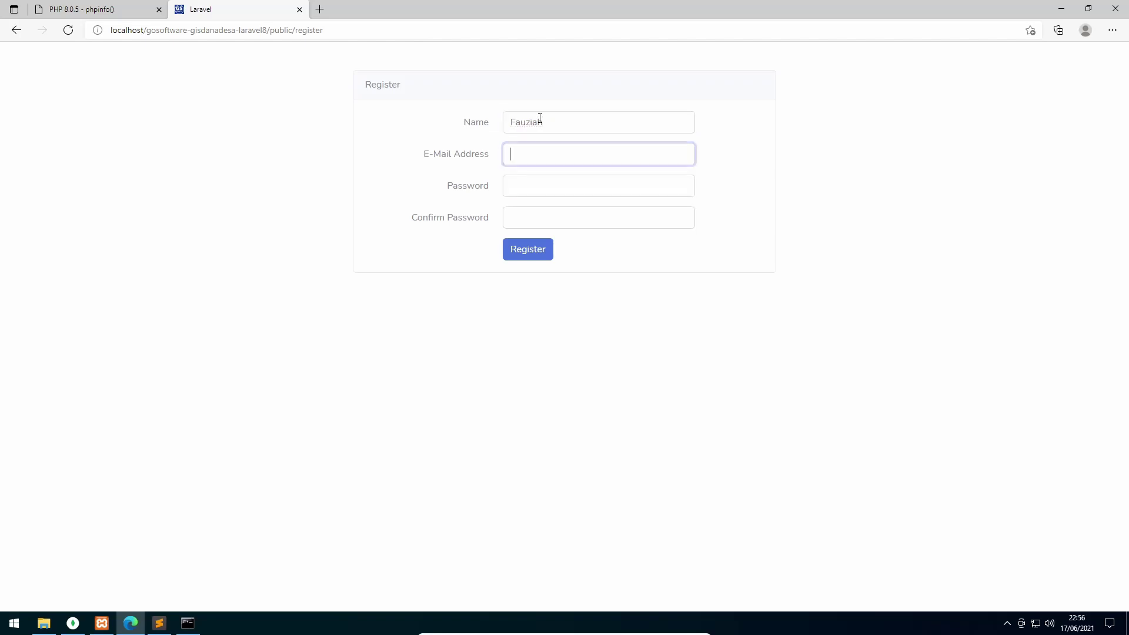
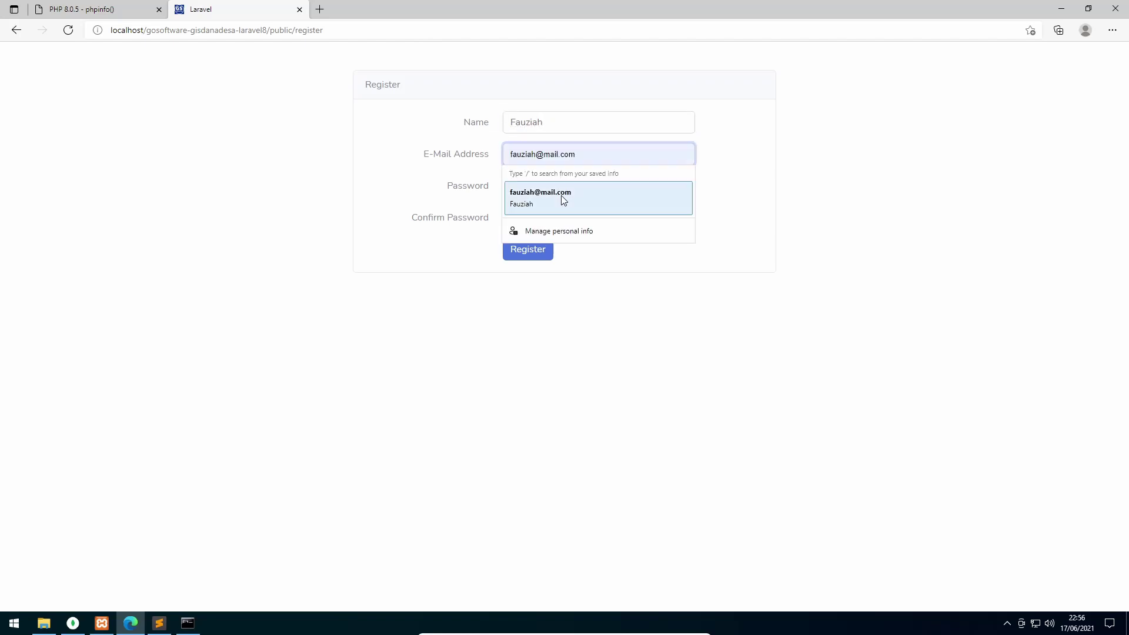
left_click(563, 198)
left_click(563, 196)
type("1")
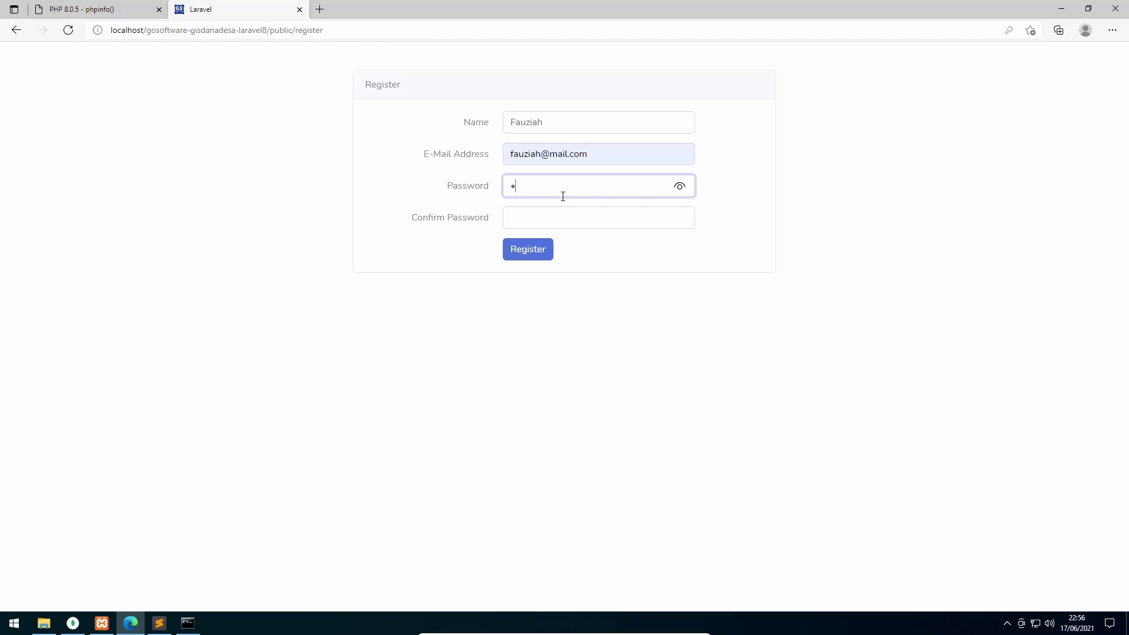
type("2345678")
left_click(576, 212)
type("123456")
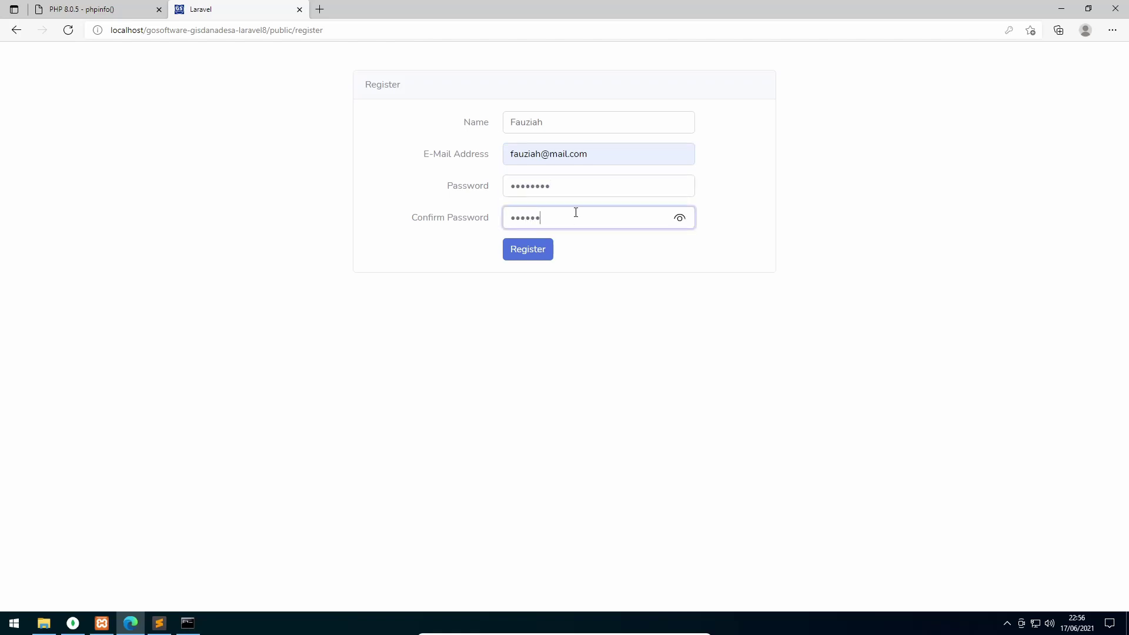
type("78")
left_click(529, 252)
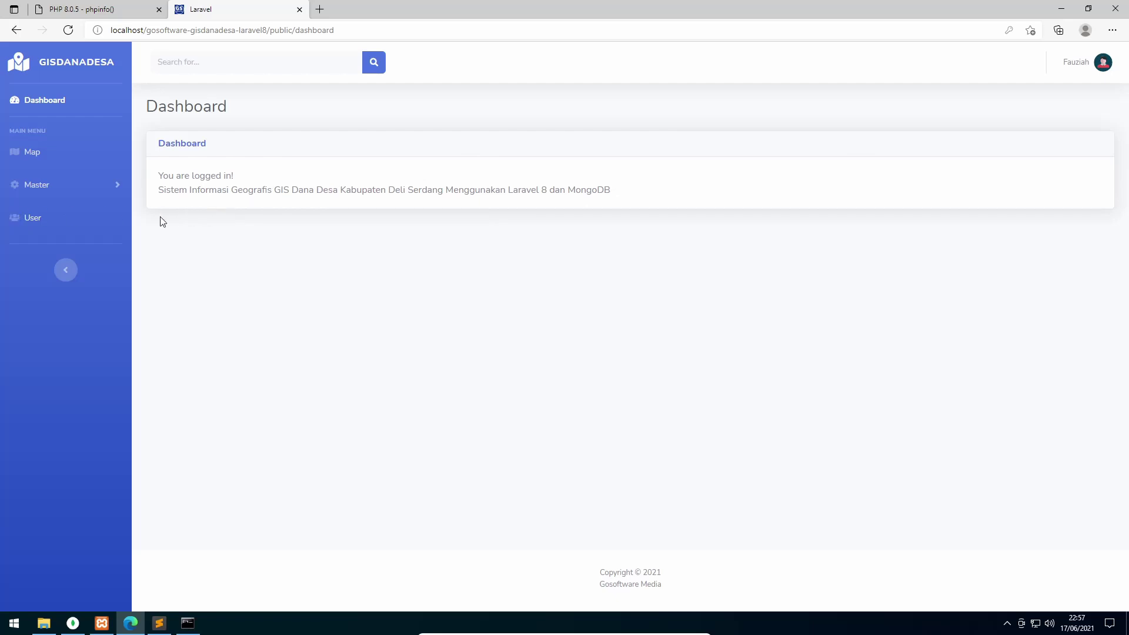
Go from Users through Master > Map to the Tambah Data Map form
left_click(48, 219)
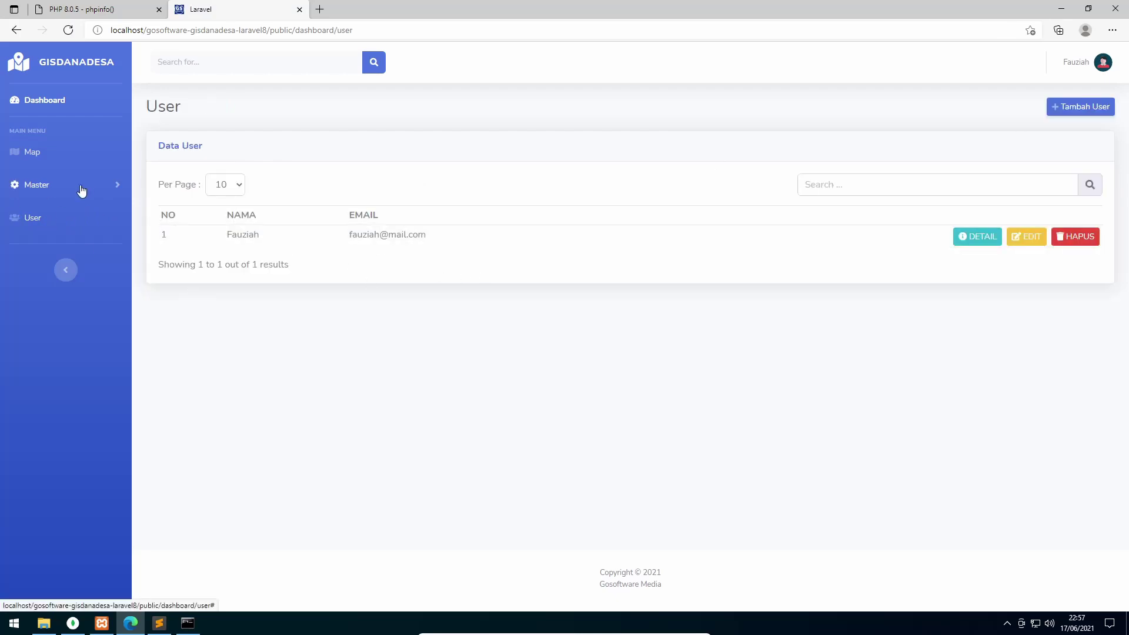
left_click(51, 185)
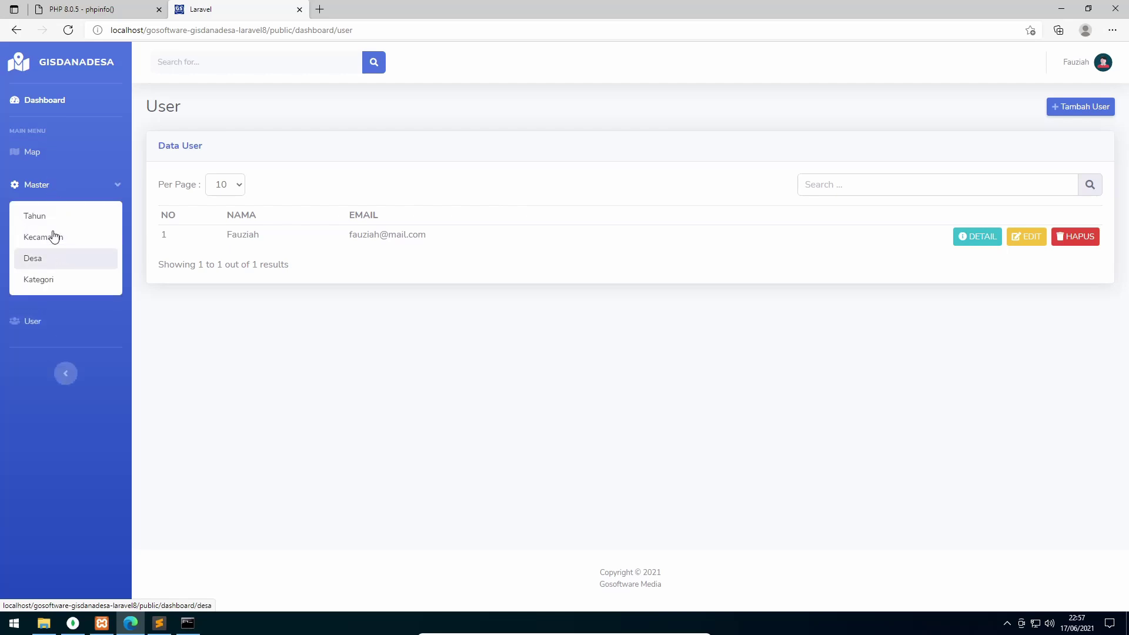
left_click(34, 157)
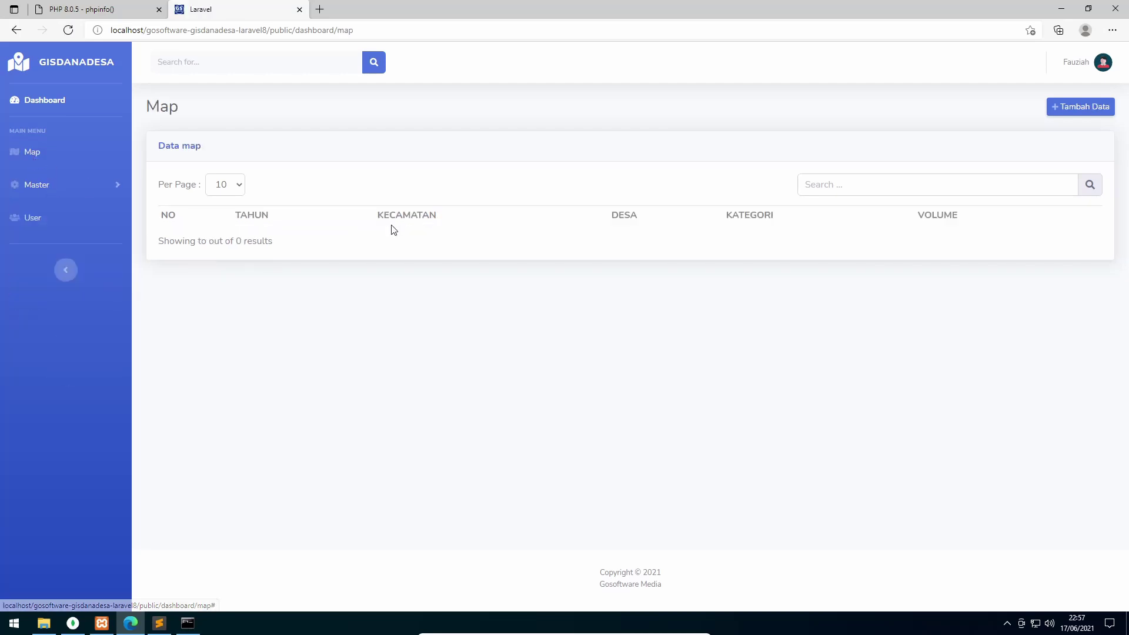
left_click(1084, 114)
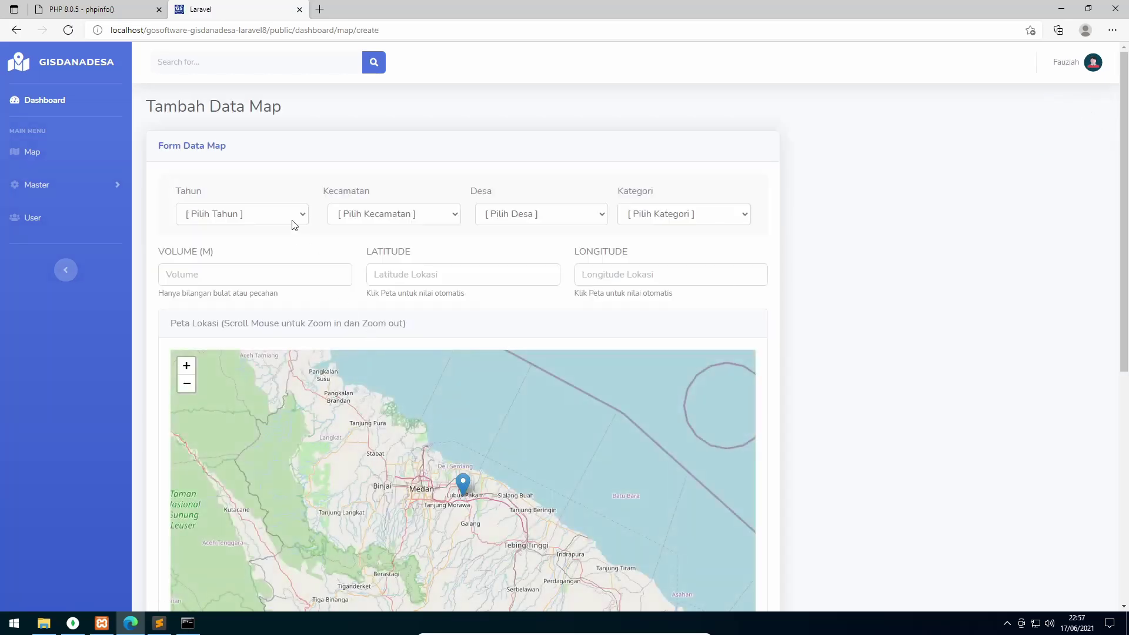
Check the Tahun, Kecamatan, Desa and Kategori dropdowns, which have no options
left_click(275, 216)
left_click(369, 217)
left_click(532, 215)
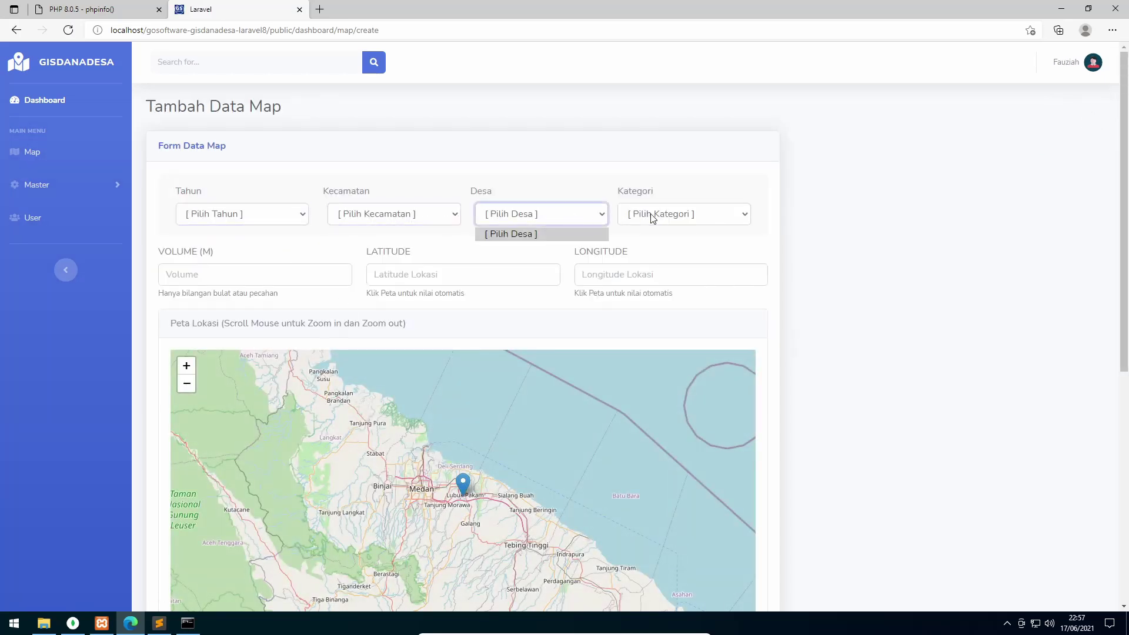
left_click(665, 215)
left_click(647, 173)
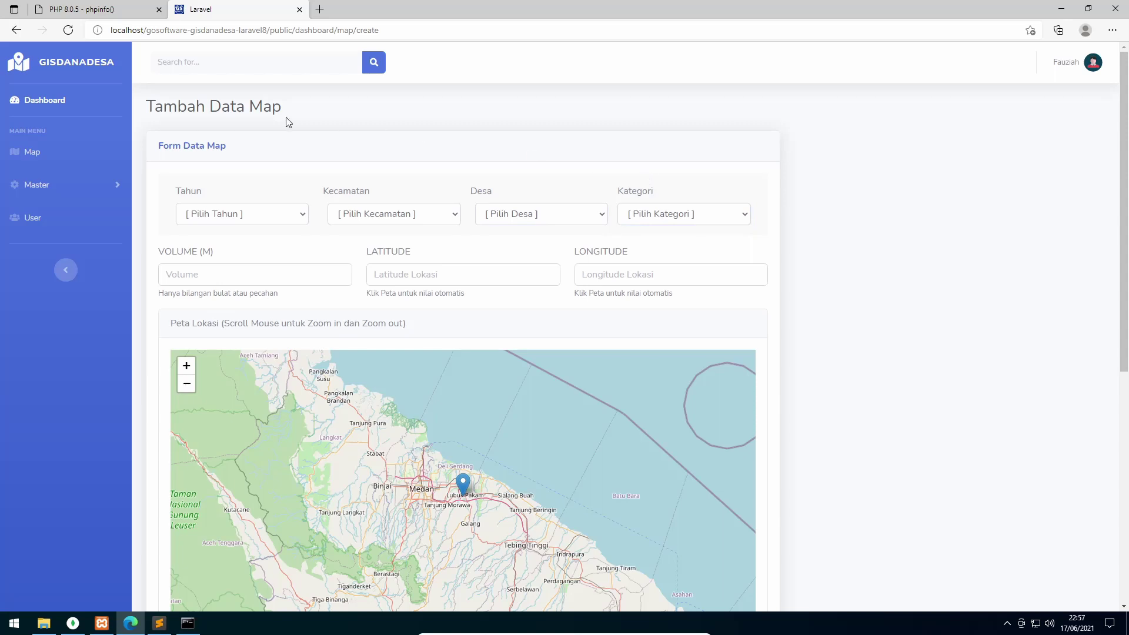
Add the year 2019 in Master > Tahun with a 'Tahun Anggaran' description
left_click(38, 186)
left_click(48, 217)
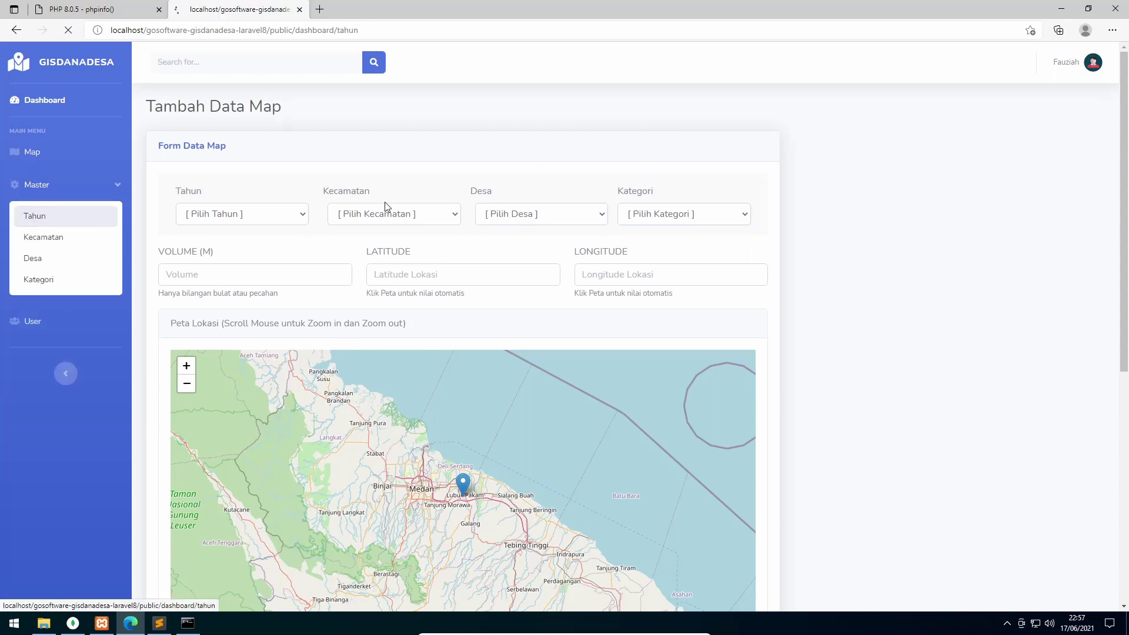
left_click(1081, 111)
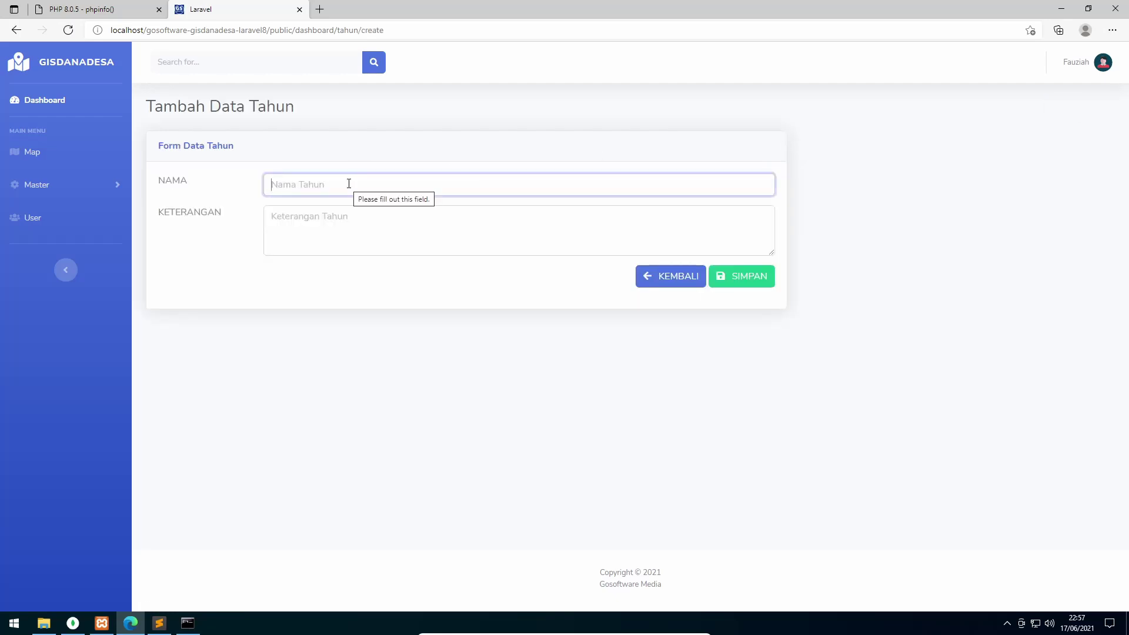
type("2019")
key("Tab")
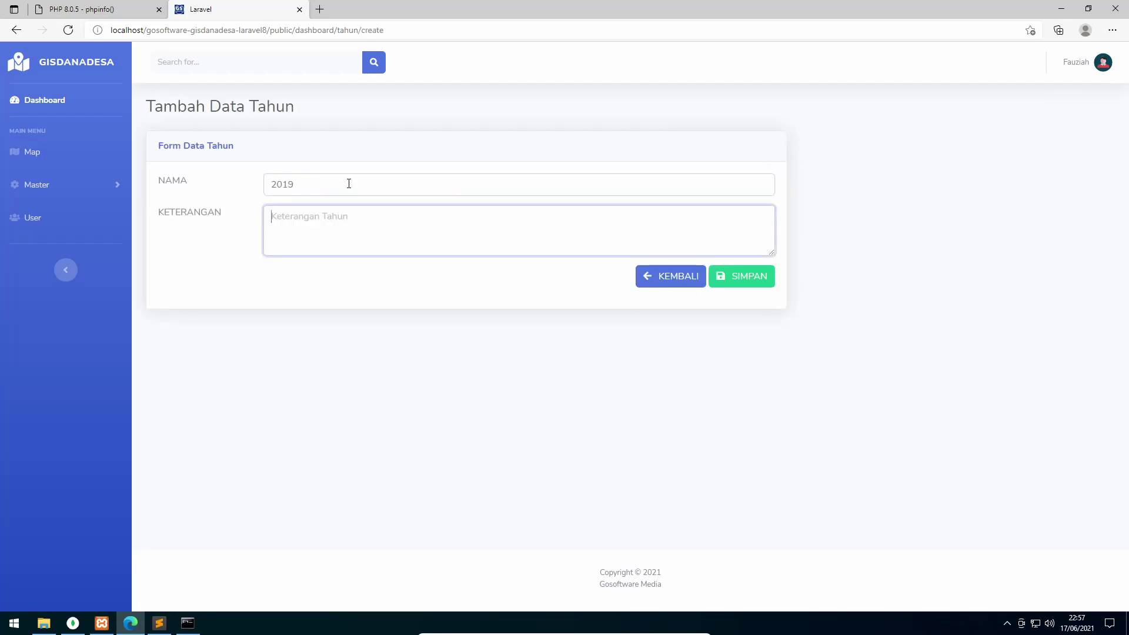
type("Tahun Anggaran 2019")
key("shift+Home")
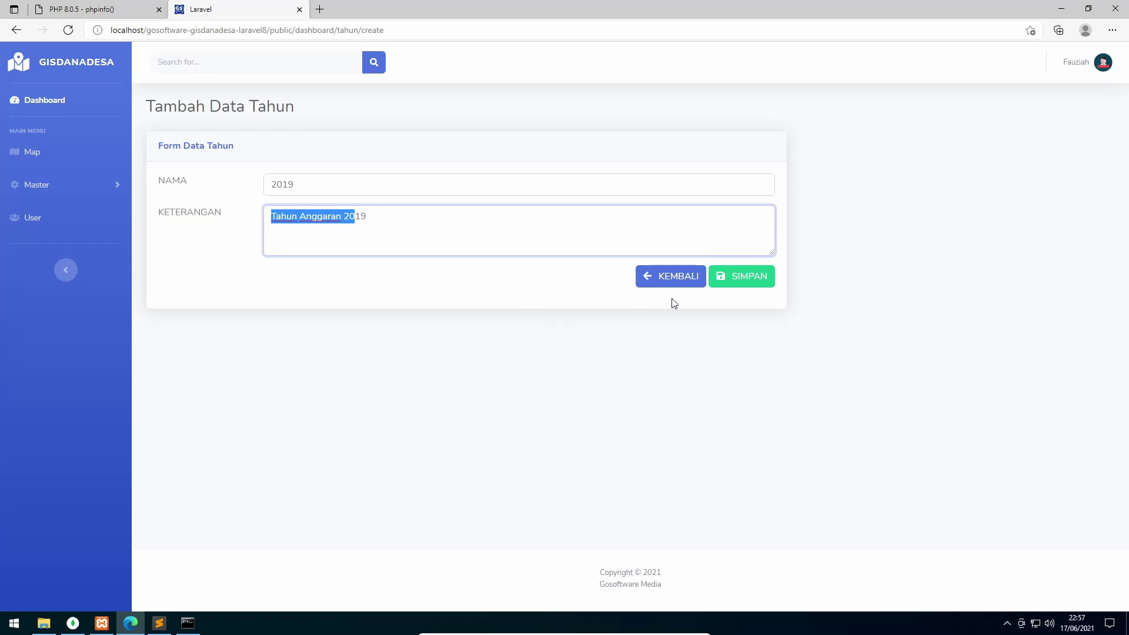
left_click(746, 285)
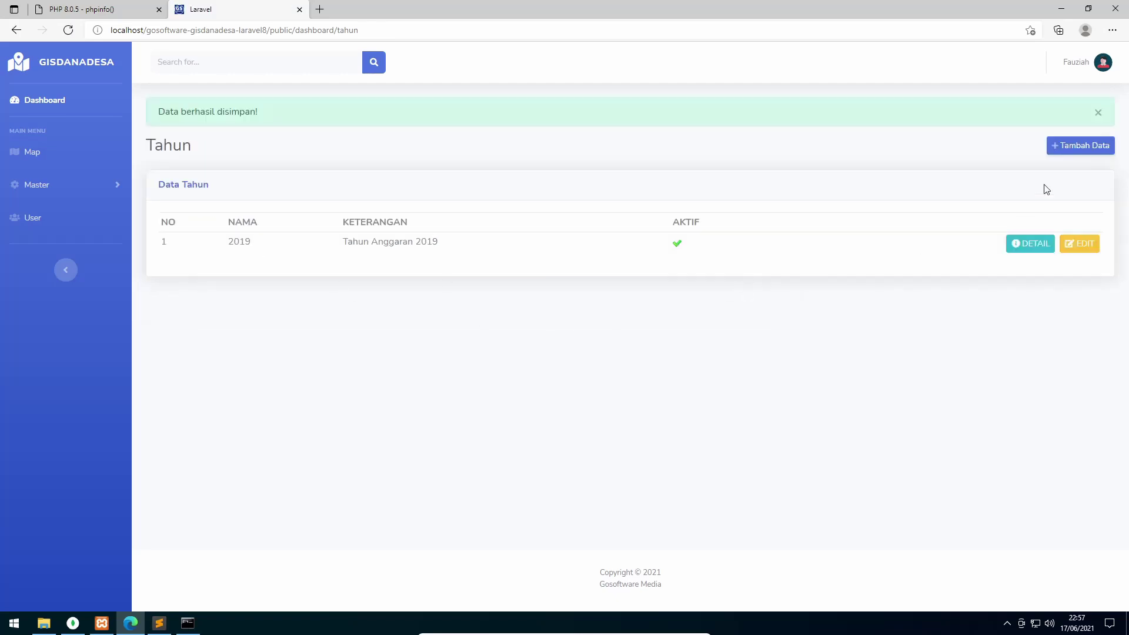
Add the year 2020 with its Tahun Anggaran description
left_click(1083, 147)
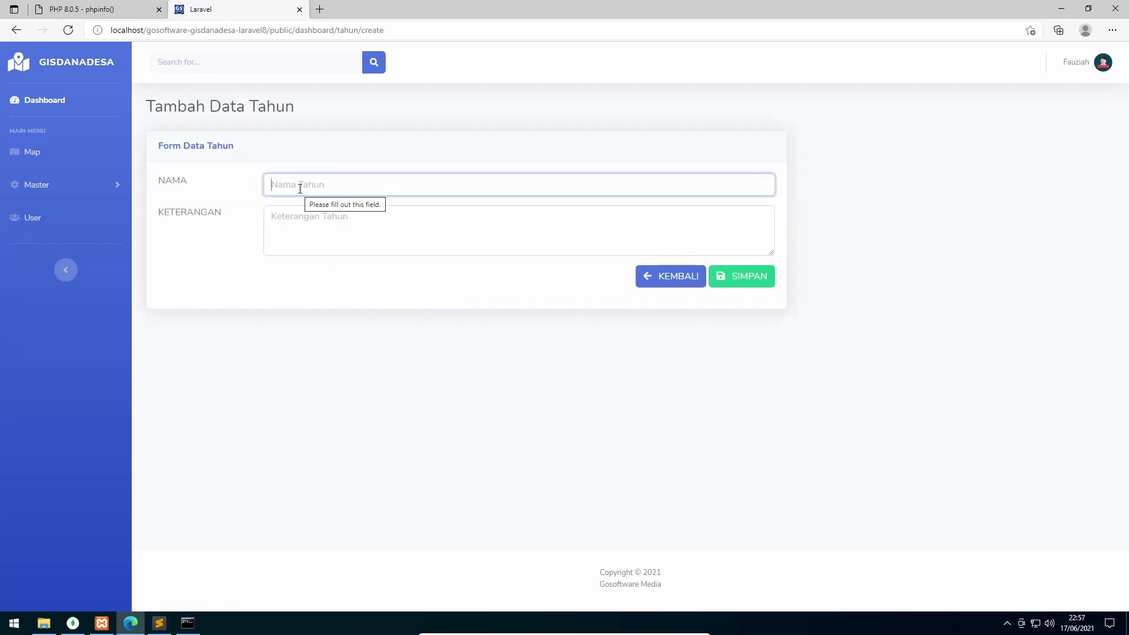
type("2020")
key("Tab")
type("Tahun Anggaran 20")
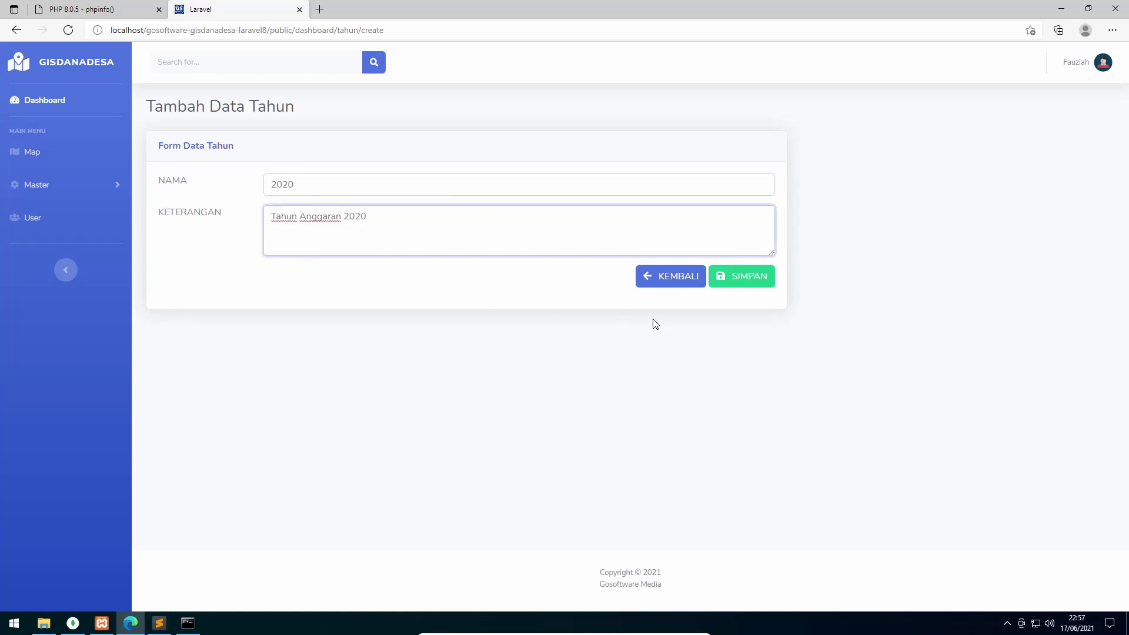
left_click(742, 280)
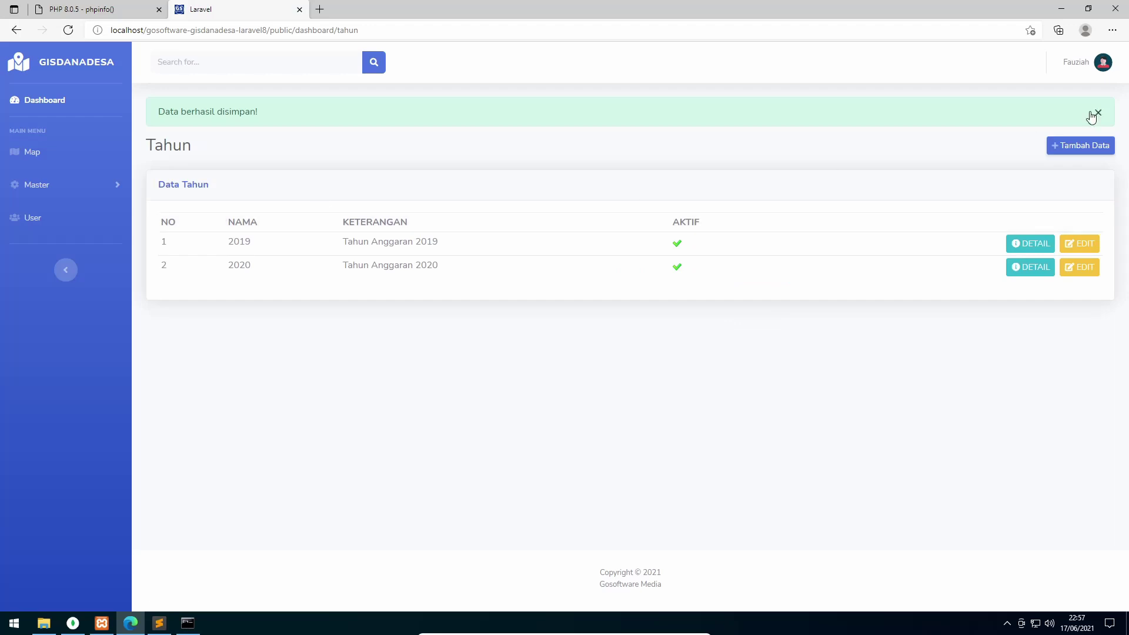
Add the year 2021 described as 'Tahun Anggaran 2021'
left_click(1089, 146)
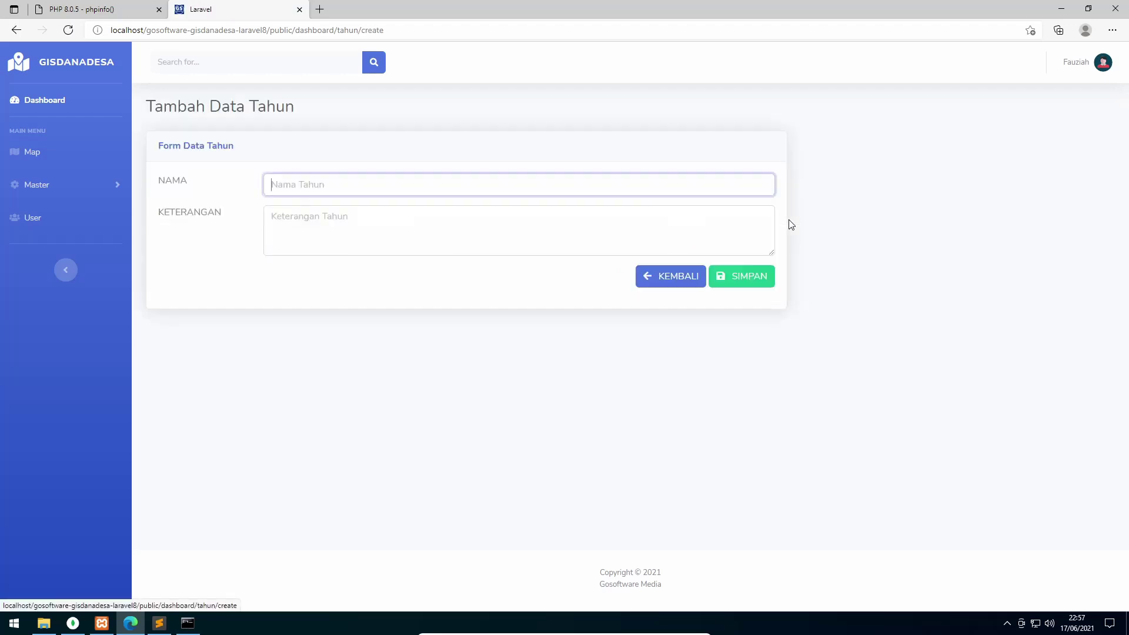
type("2021")
left_click(441, 219)
type("Tahun Anggaran 20")
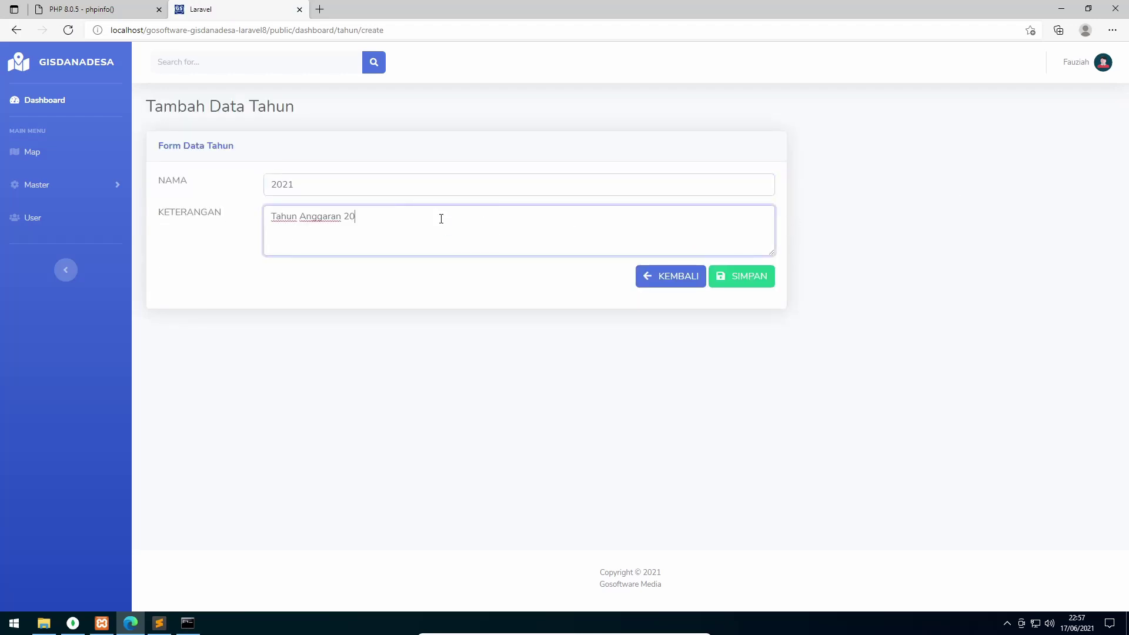
left_click(745, 288)
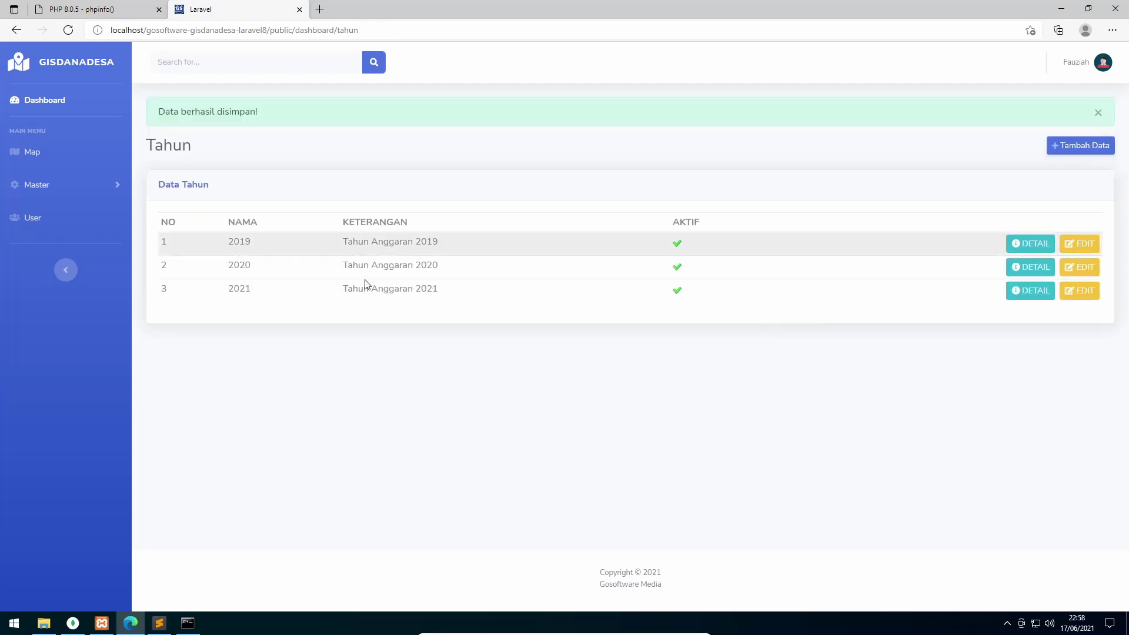
left_click(91, 176)
Add kecamatan Tanjung Morawa described as 'Kecamatan Tanjung Morawa'
left_click(47, 237)
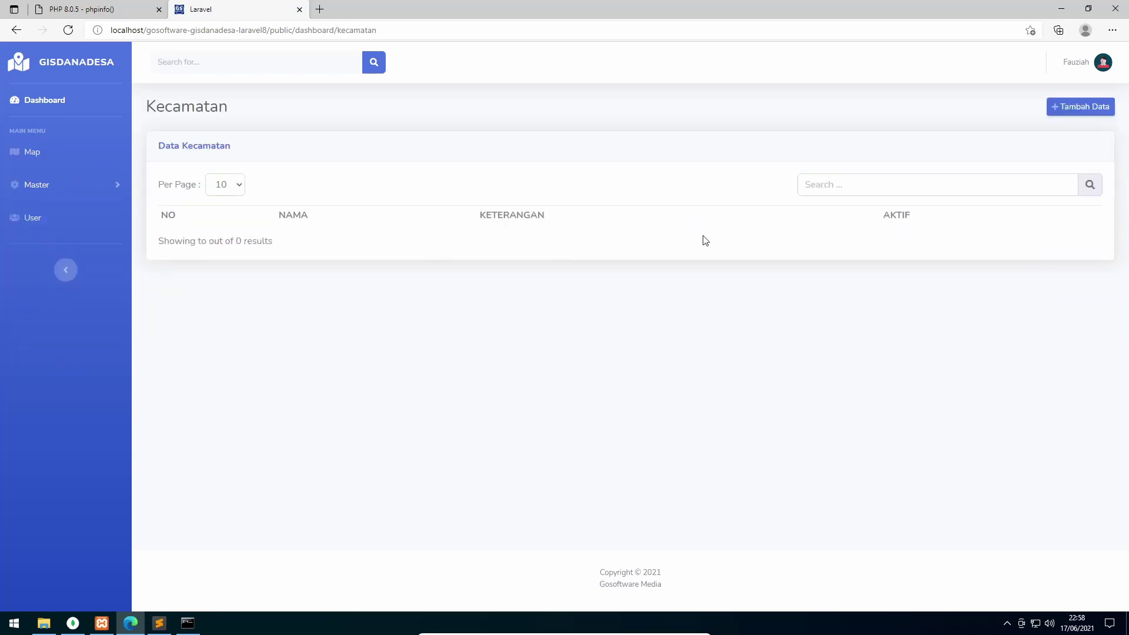
left_click(1085, 107)
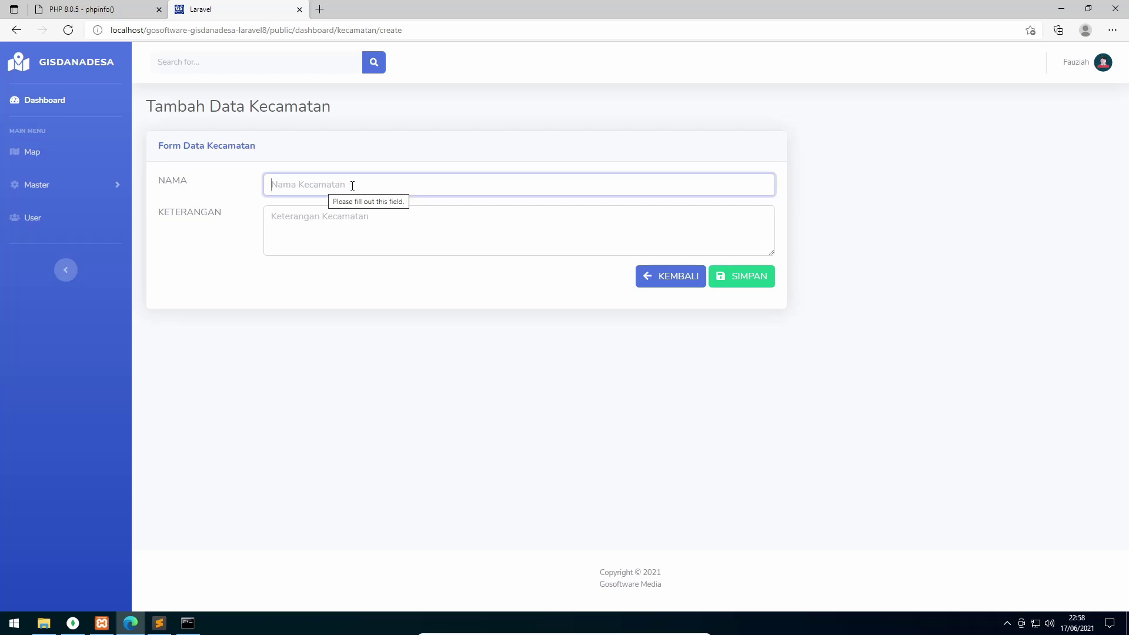
type("Tanj")
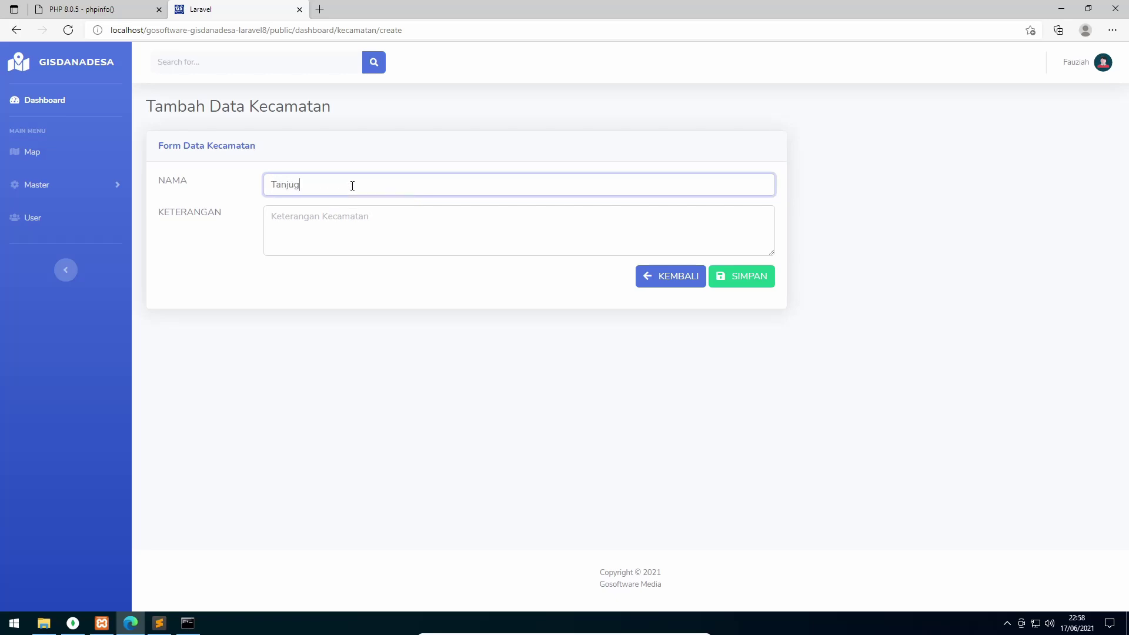
type("ung Morawa")
left_click_drag(353, 186, 251, 193)
key("ctrl+c")
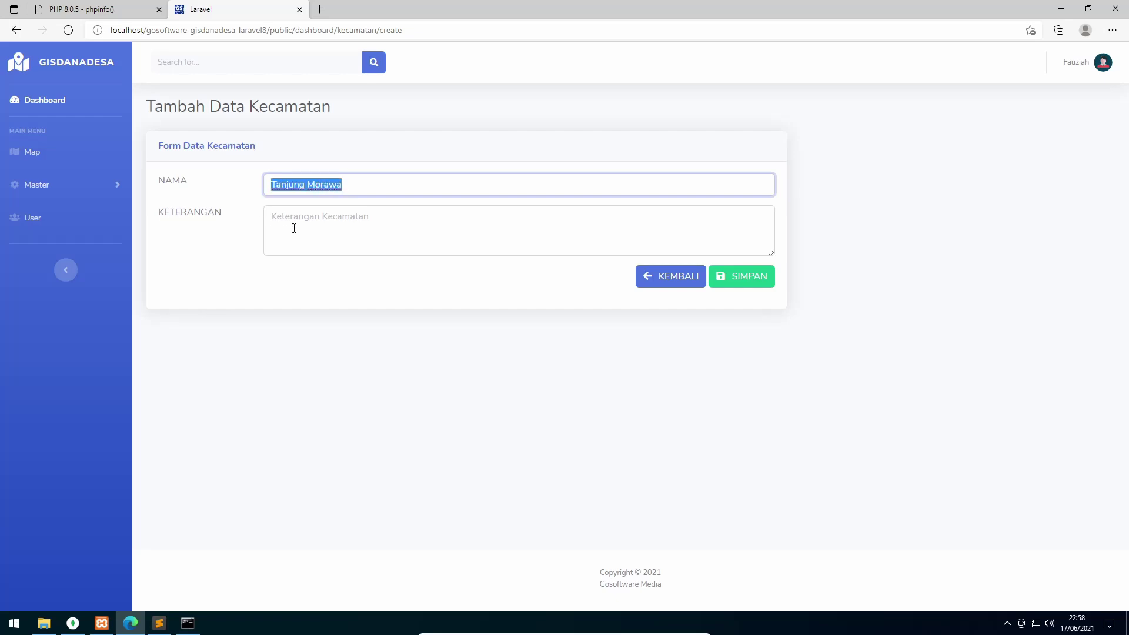
left_click(294, 228)
type("Kecama")
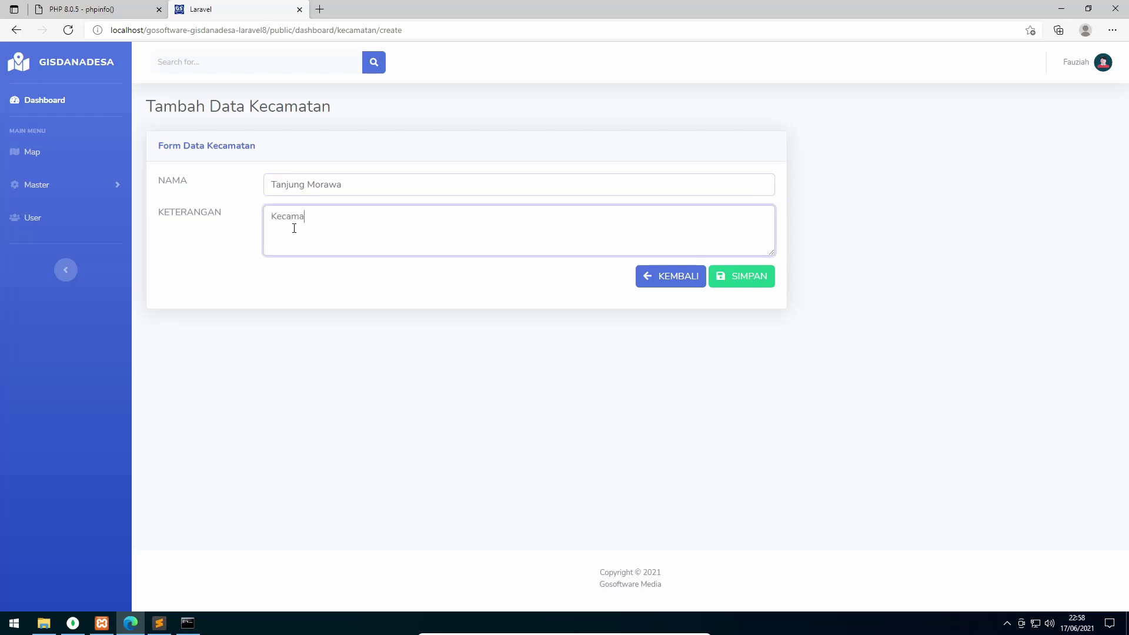
type("tan")
key("ctrl+v")
left_click(750, 278)
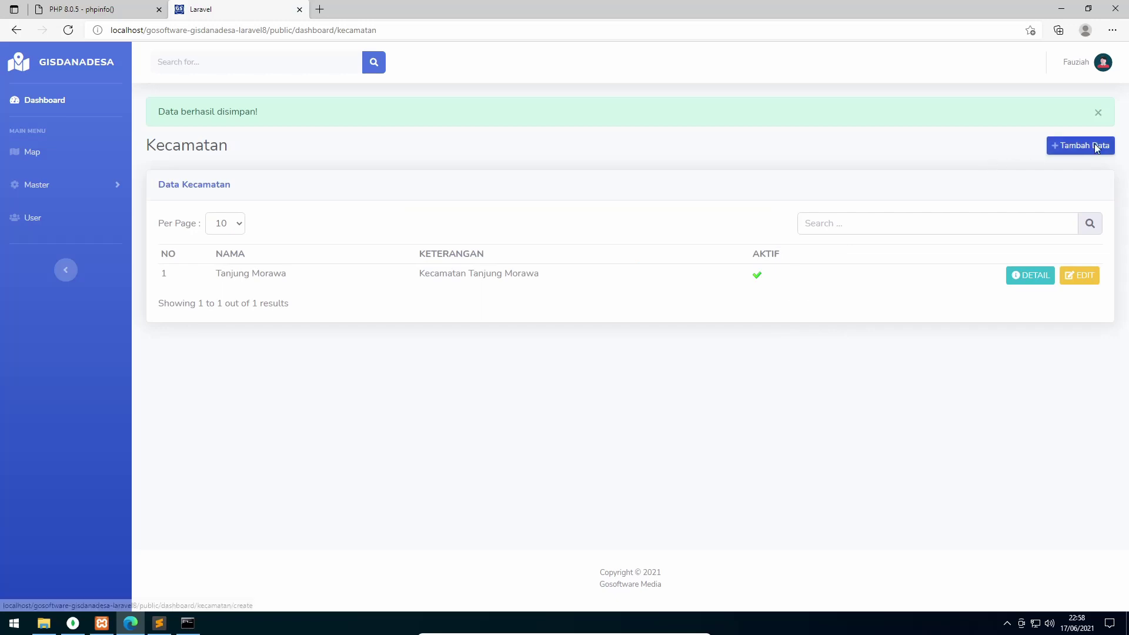
Add kecamatan Batang Kuis described as 'Kecamatan Batang Kuis'
left_click(1094, 146)
type("Batang Kuis")
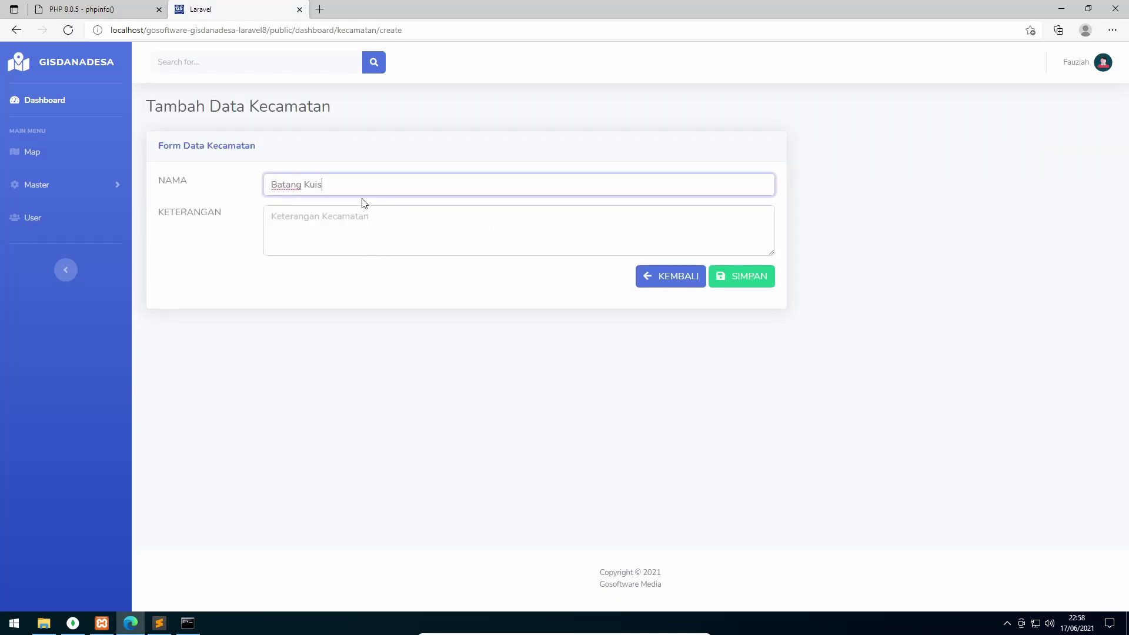
key("Tab")
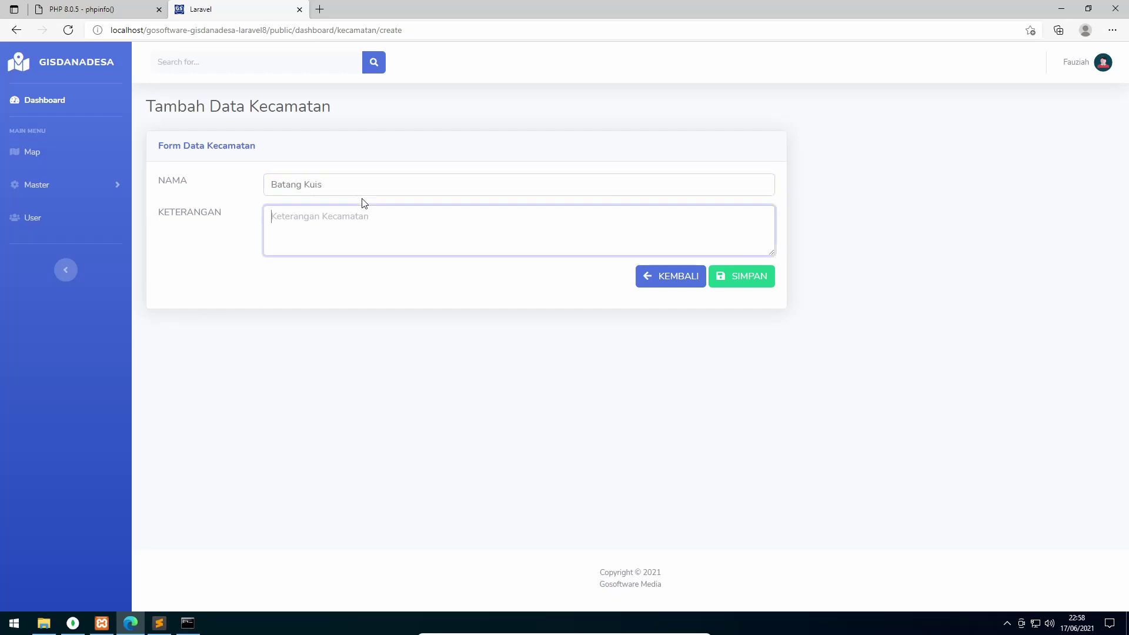
type("Kecamatan")
type("Batang Kuis")
left_click(750, 286)
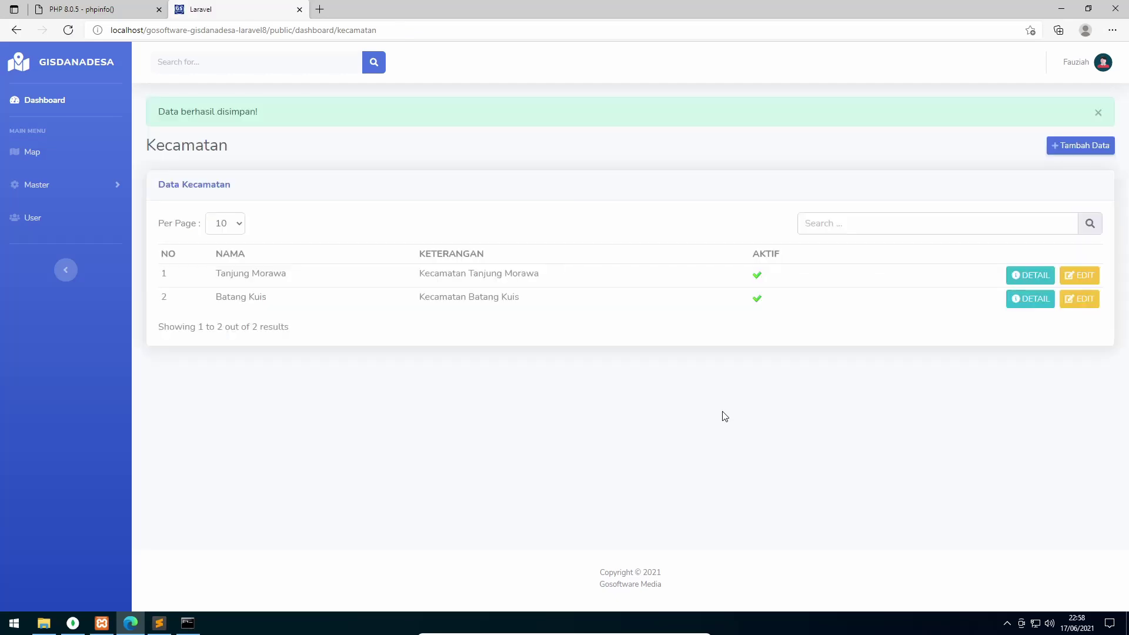
Add the village Sena under Batang Kuis in Master > Desa
left_click(28, 192)
left_click(49, 263)
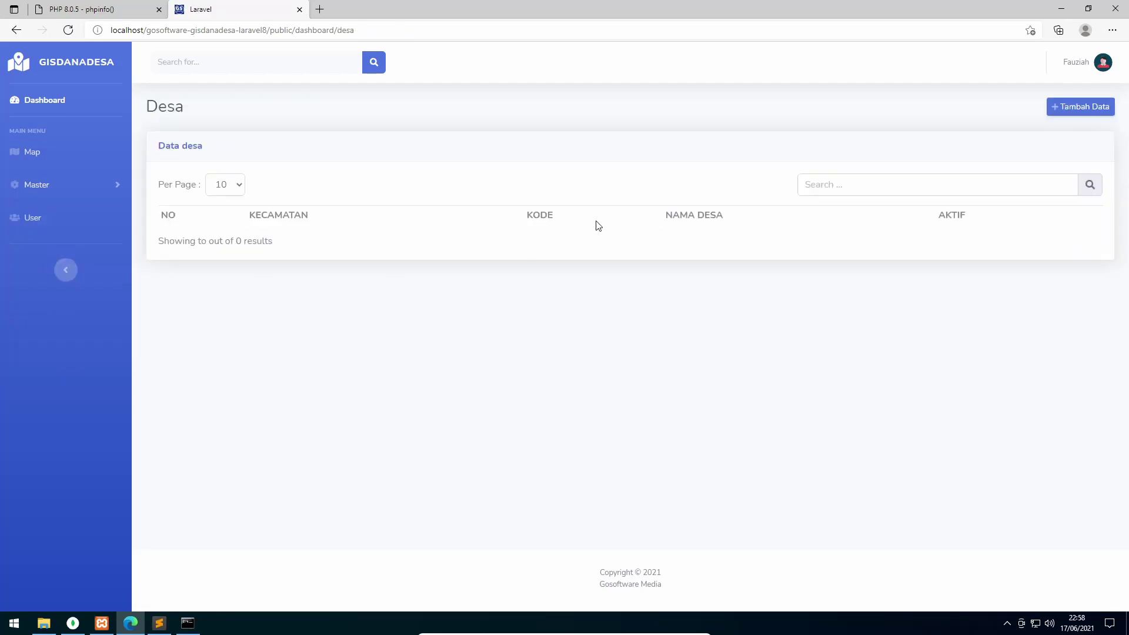
left_click(1096, 111)
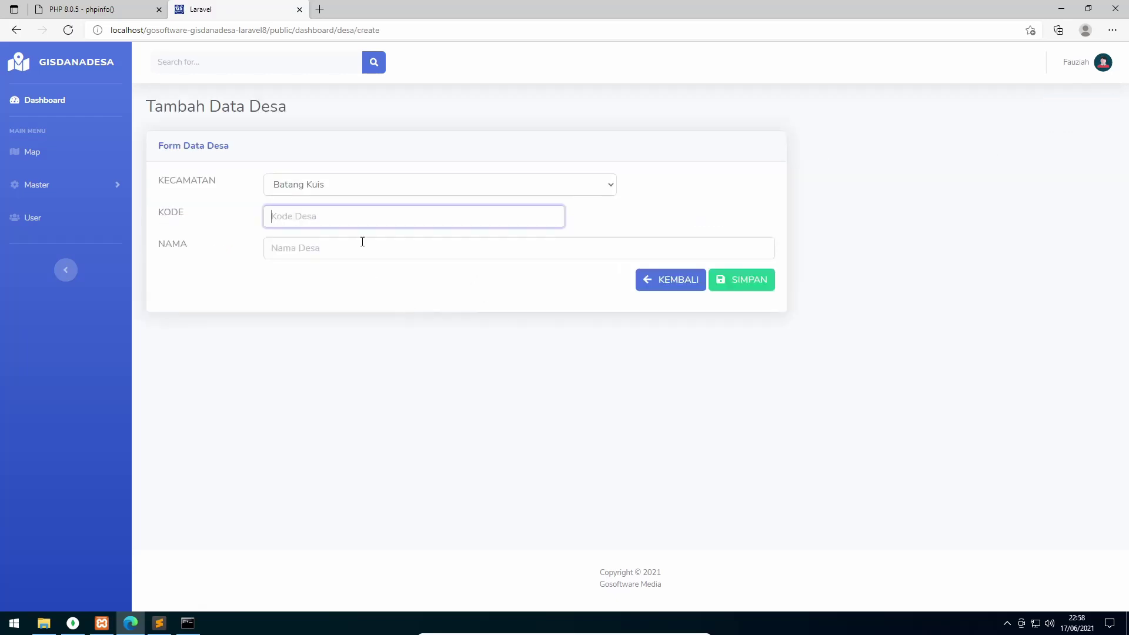
left_click(339, 185)
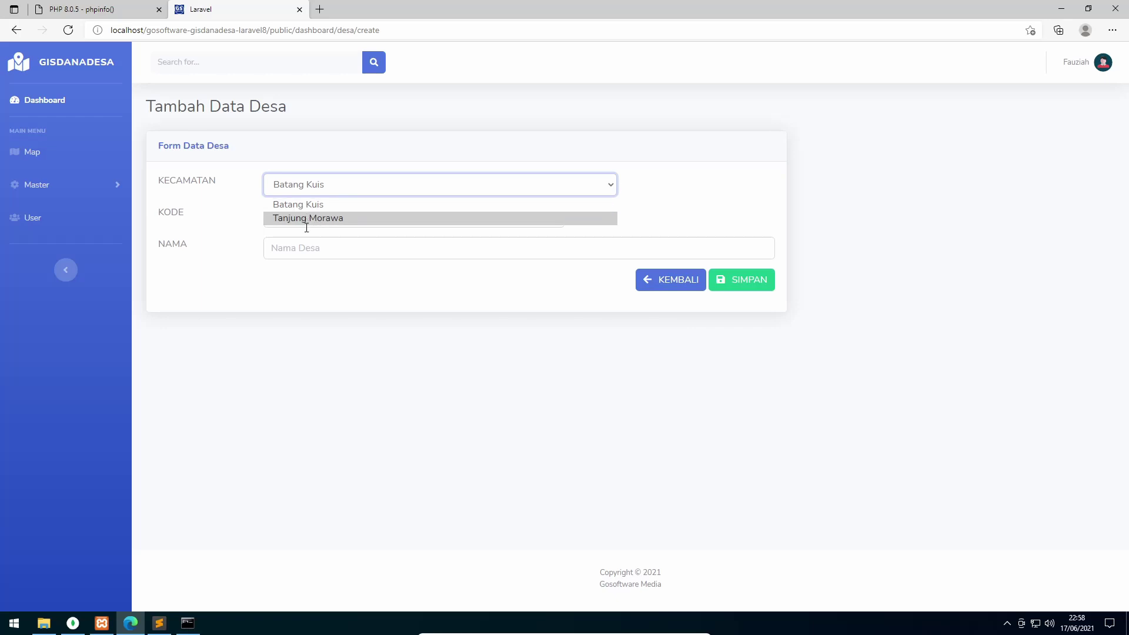
left_click(361, 209)
left_click(363, 215)
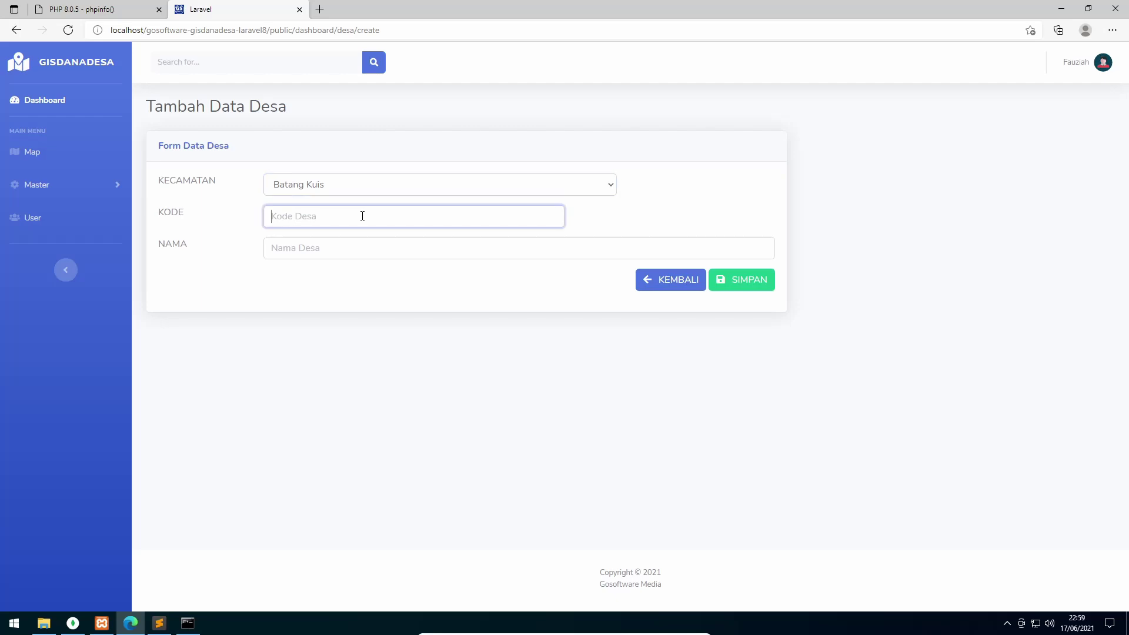
type("1000")
left_click(378, 242)
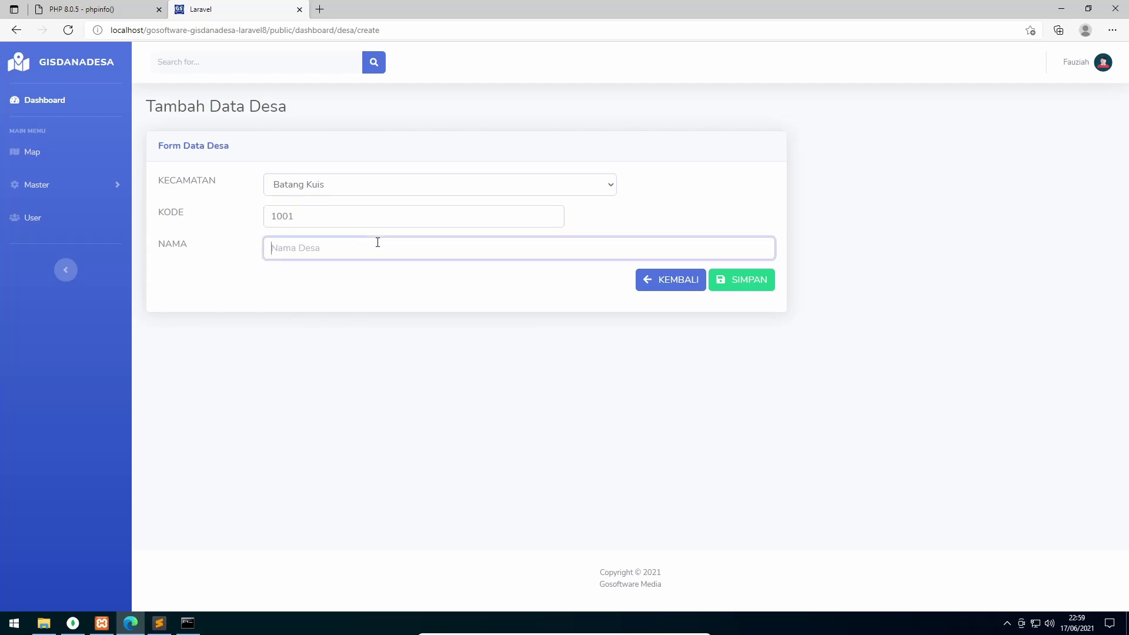
type("Sena")
left_click(746, 278)
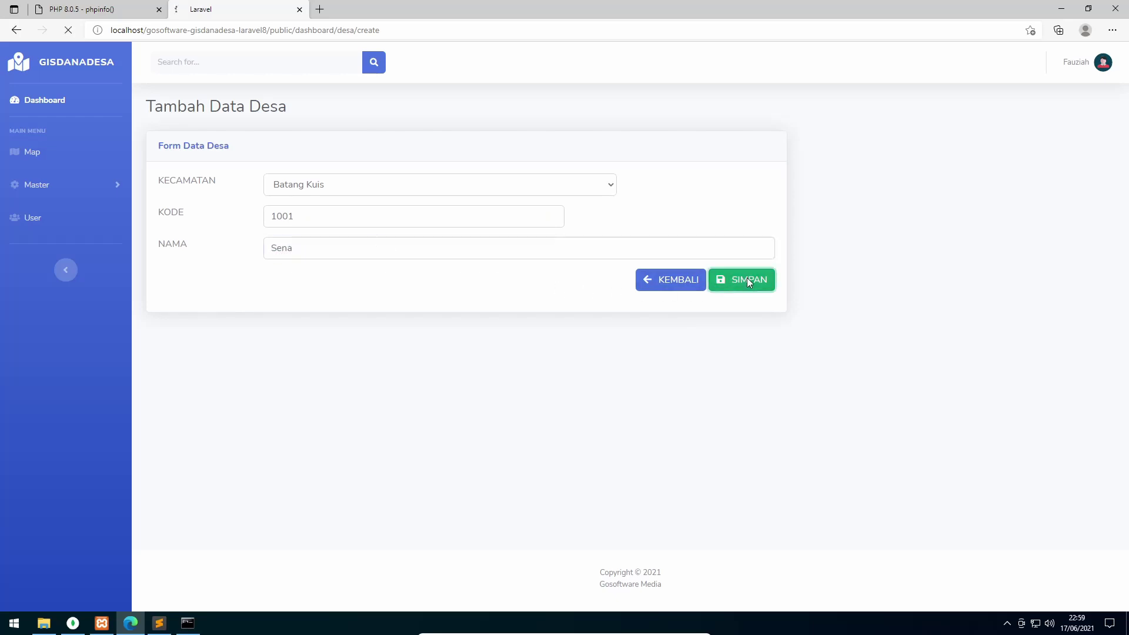
Add village Bakaran Batu with code 1002 under Batang Kuis
left_click(1080, 145)
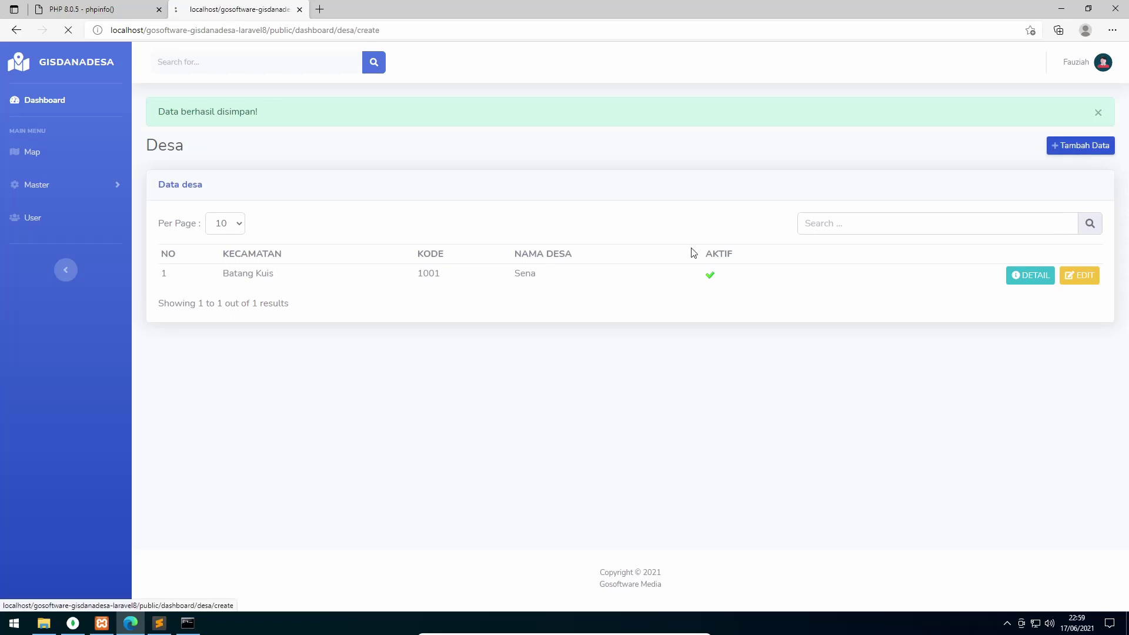
left_click(386, 189)
left_click(363, 207)
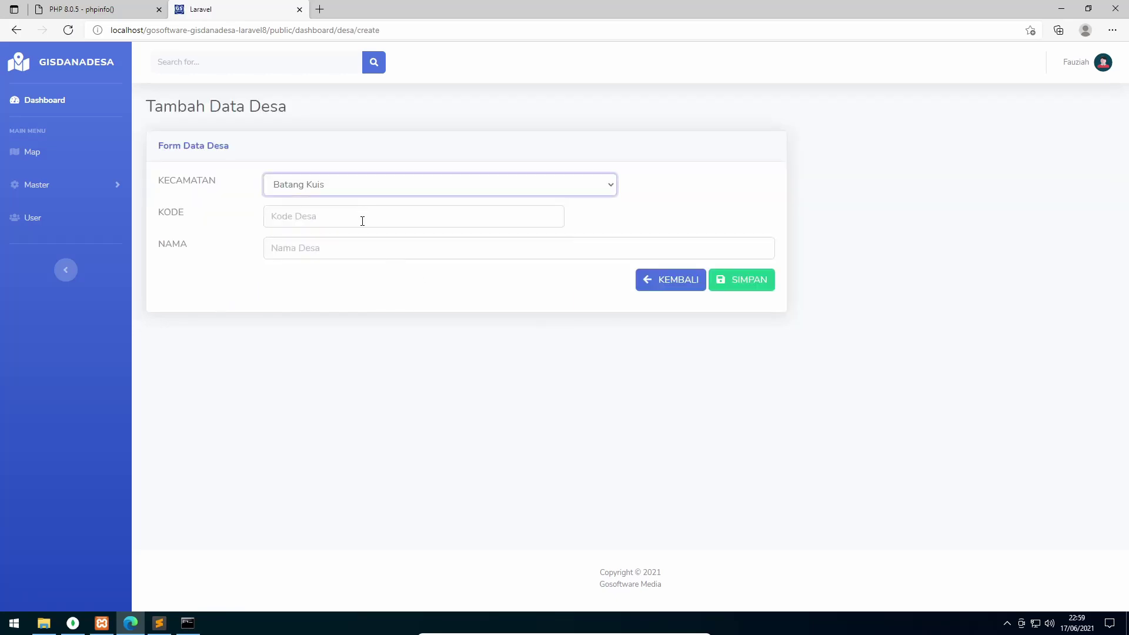
left_click(363, 221)
type("1002")
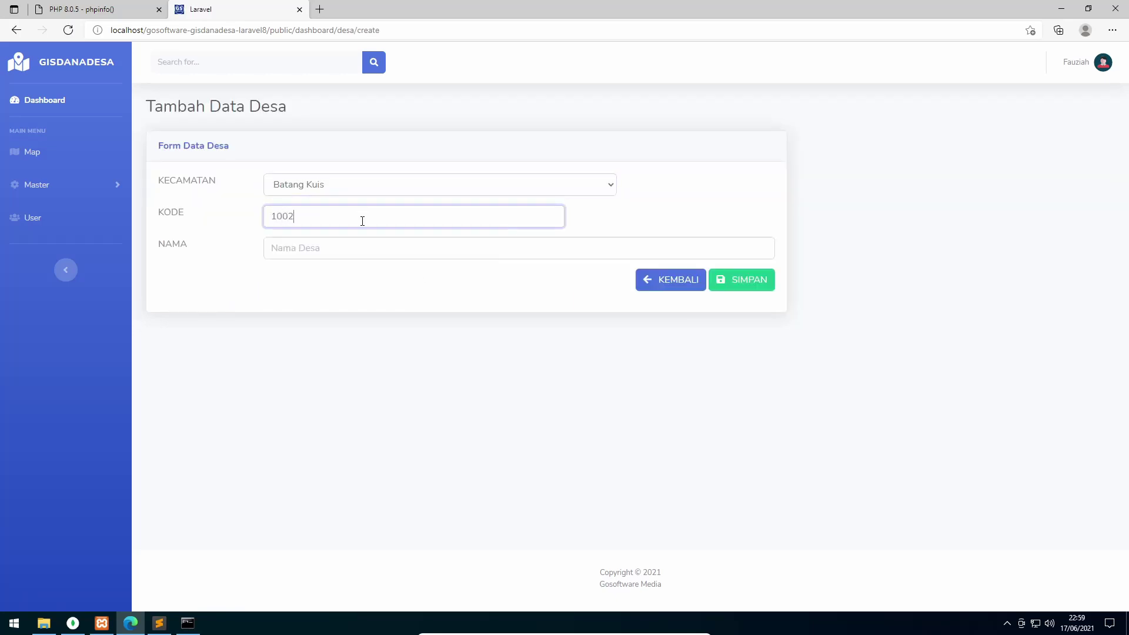
left_click(363, 242)
type("Bakaran Batu")
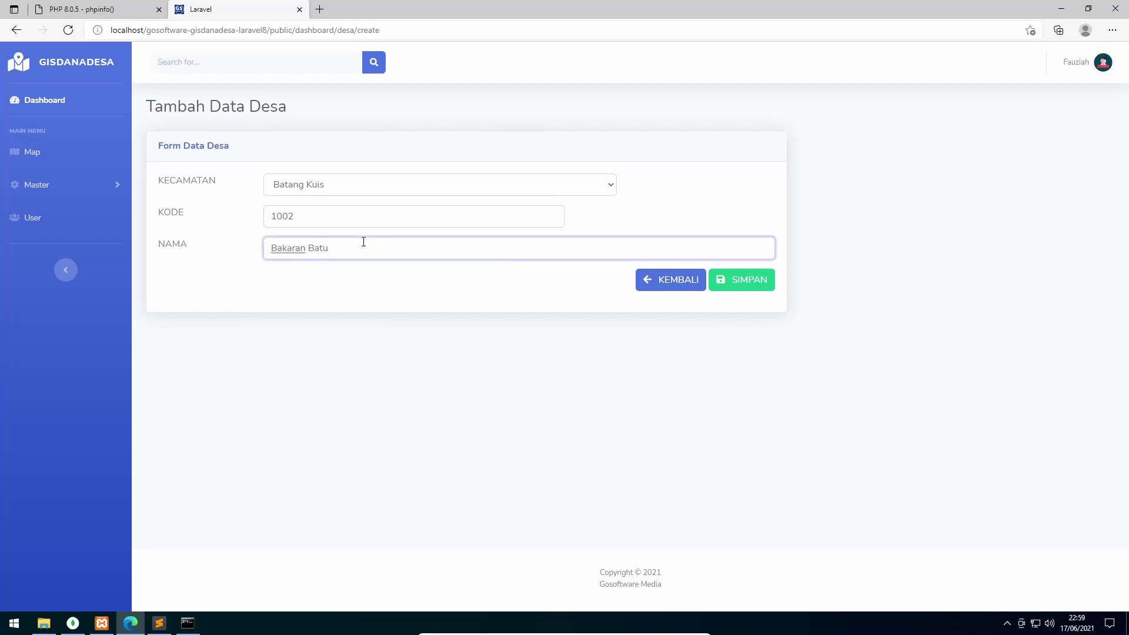
left_click(757, 281)
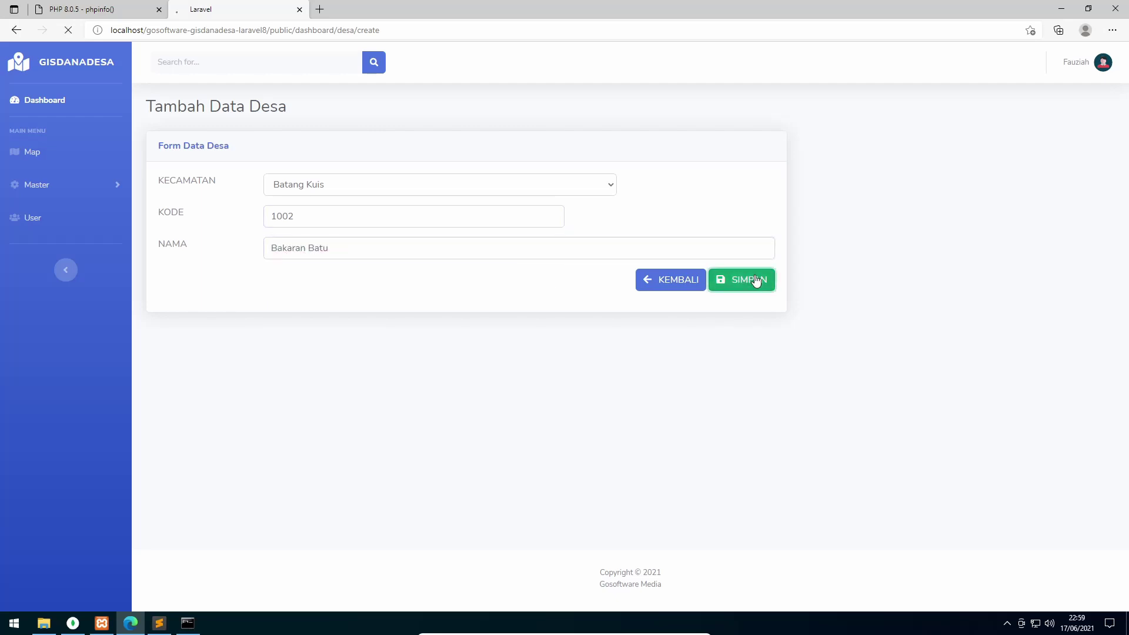
Add village Dalu X A with code 2002 under Tanjung Morawa
left_click(1076, 151)
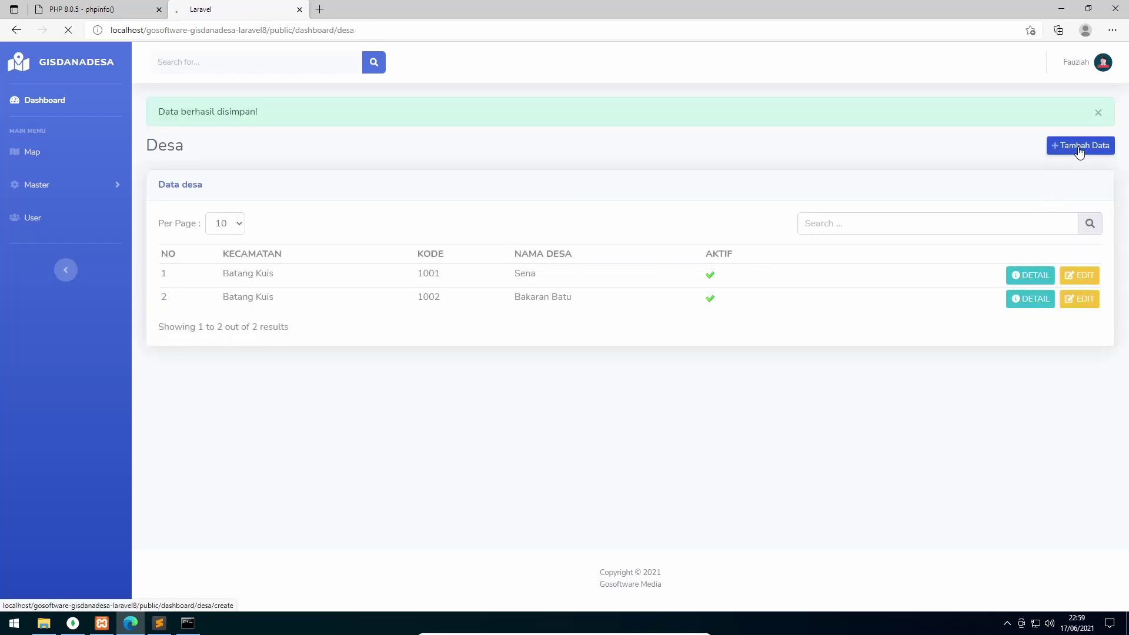
left_click(360, 184)
left_click(358, 218)
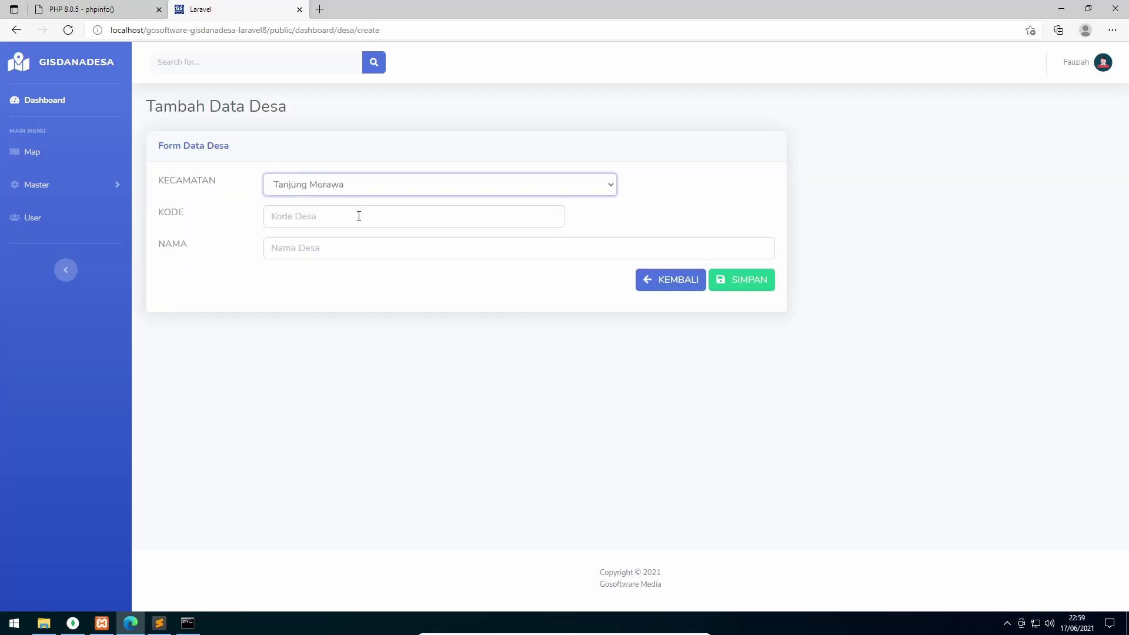
left_click(359, 216)
type("Dalu XA")
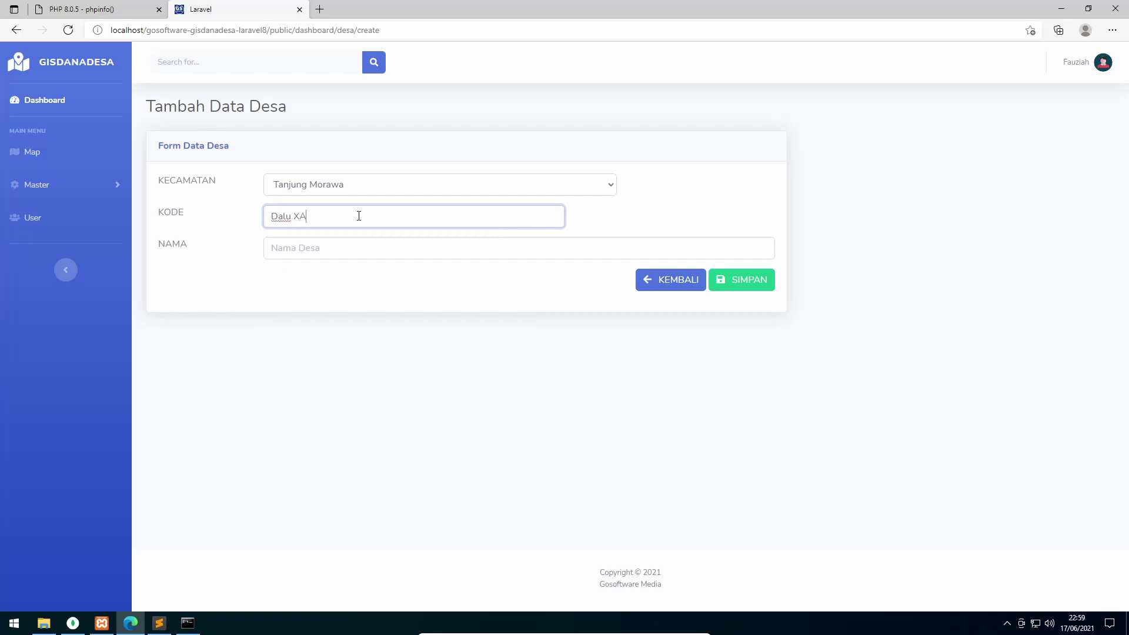
left_click_drag(346, 215, 176, 215)
key("BackSpace")
type("2002")
key("Tab")
type("Dalu XA")
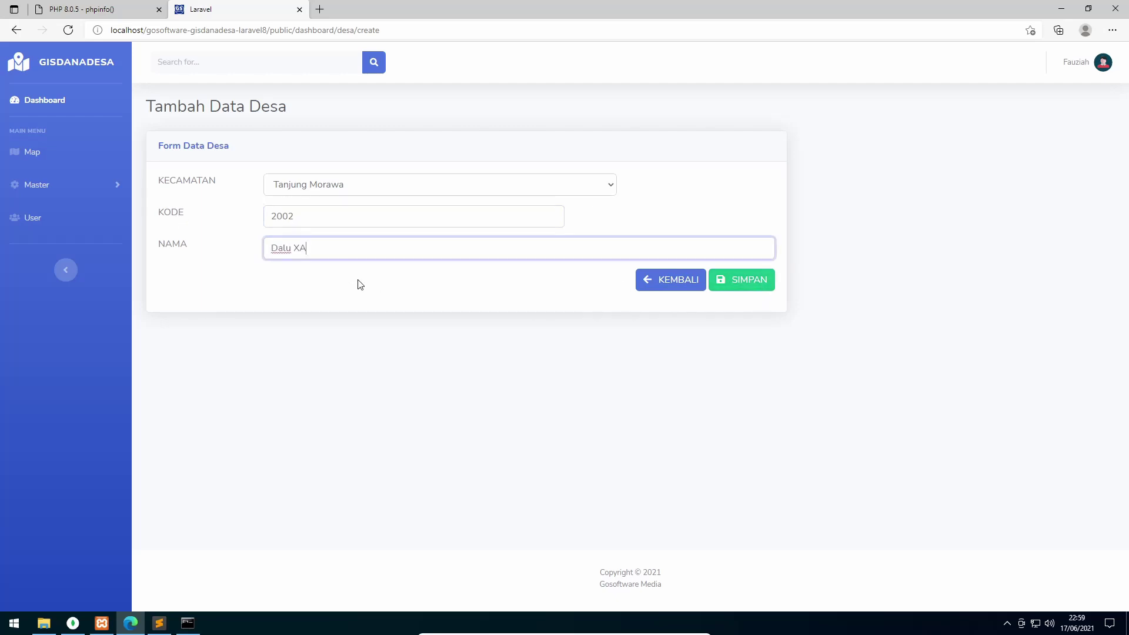
left_click(301, 250)
left_click(752, 284)
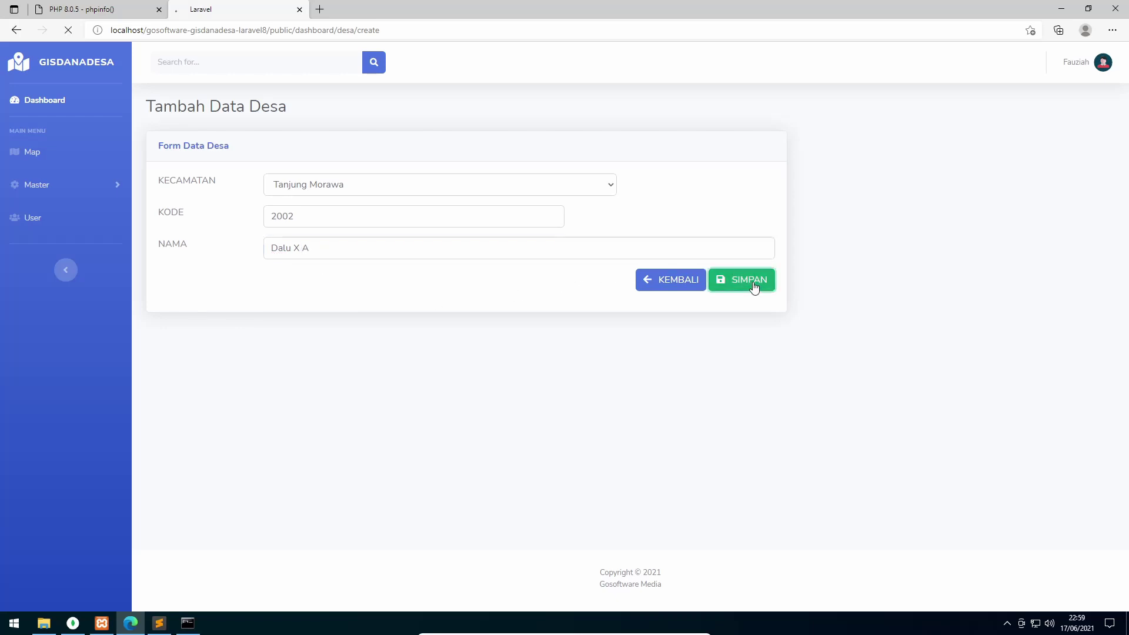
left_click(1066, 148)
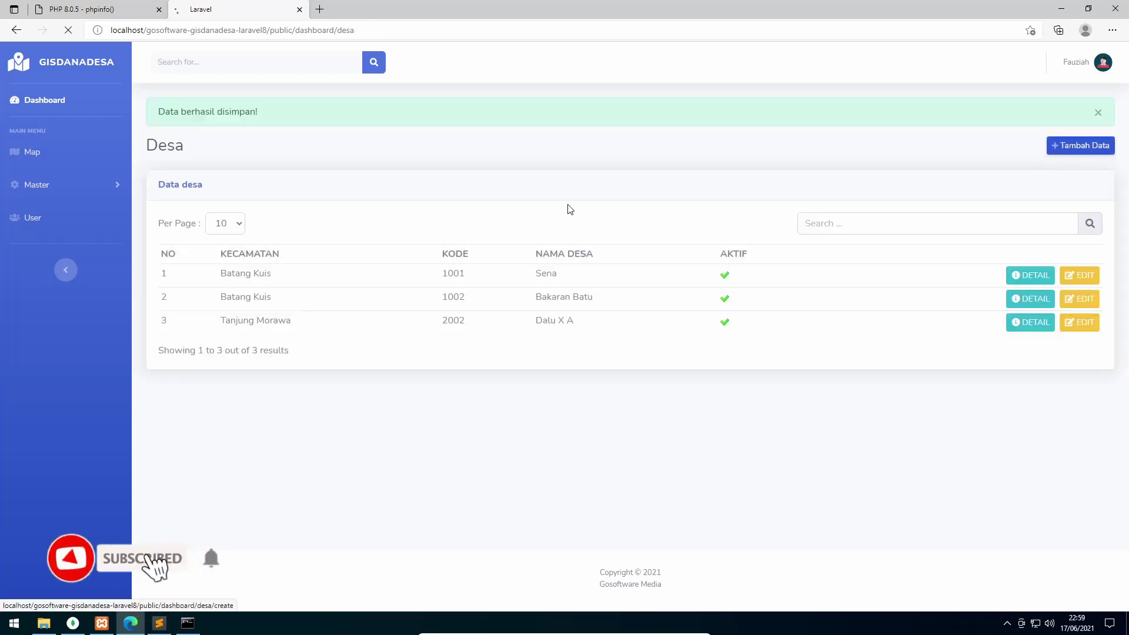
left_click(307, 187)
Attempt adding Dalu X B with code 2002, then return to the village list
left_click(311, 215)
left_click(310, 216)
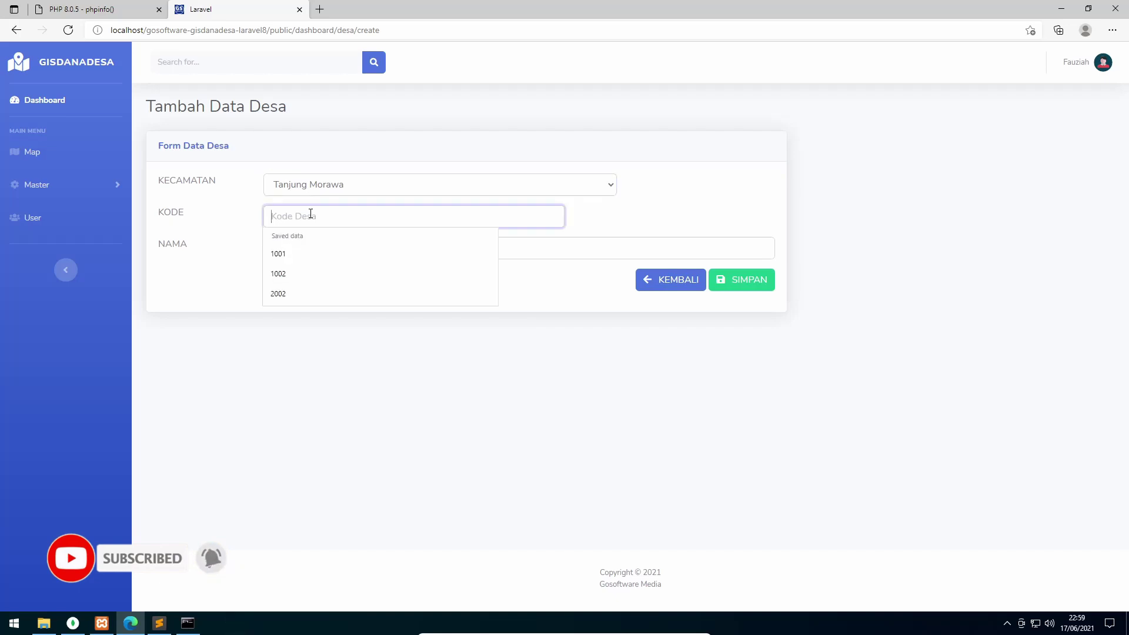
type("2002")
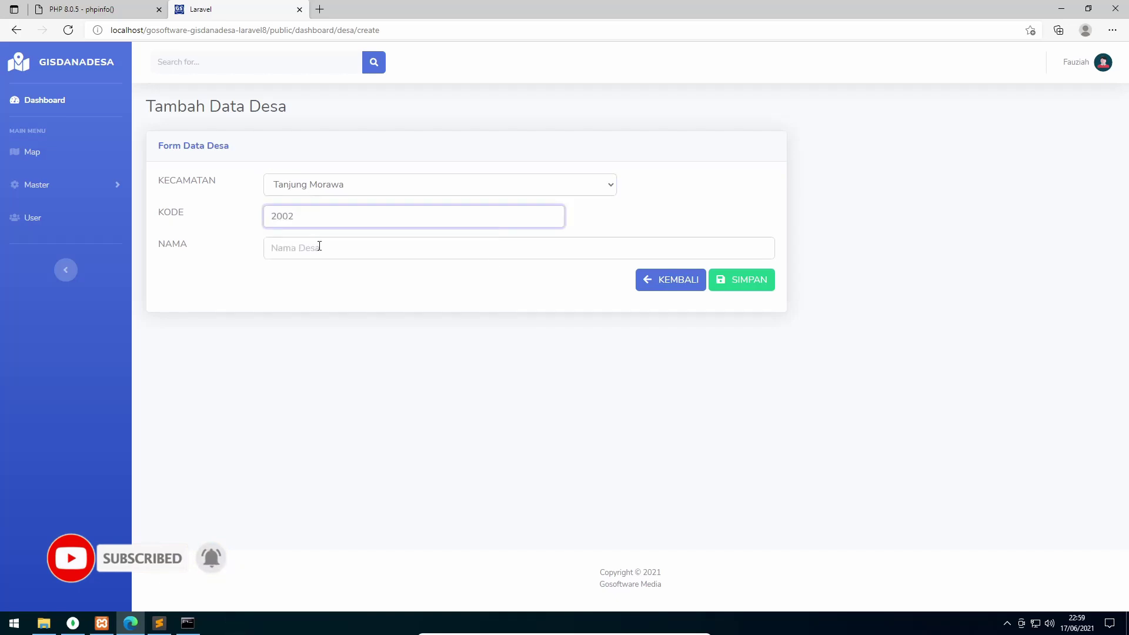
left_click(319, 246)
left_click(312, 269)
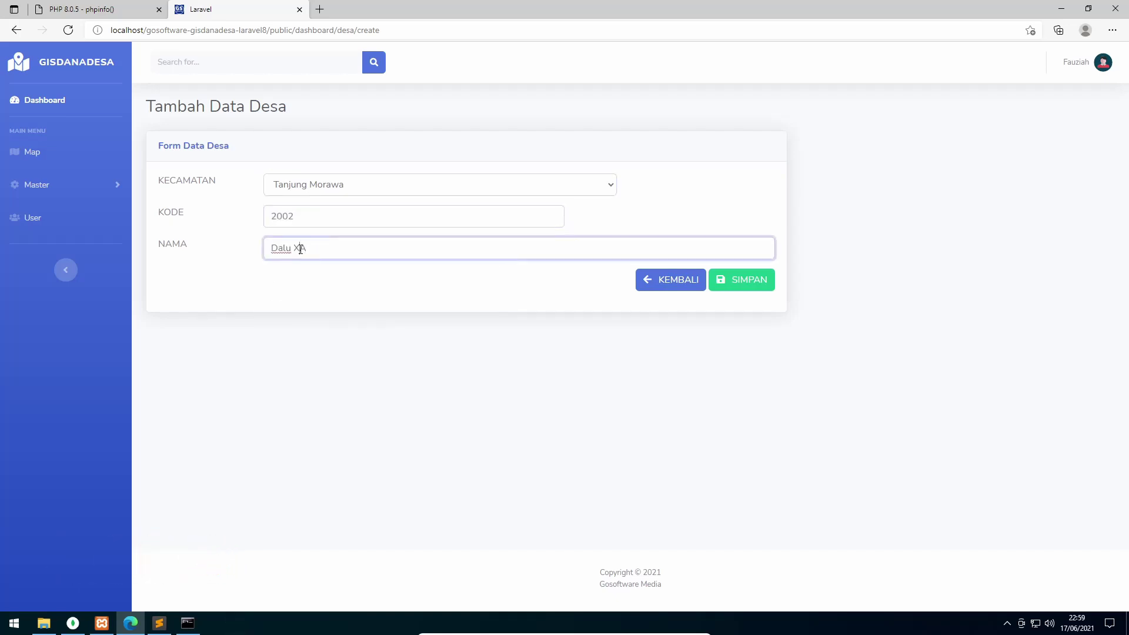
key("BackSpace")
type("B")
left_click(755, 280)
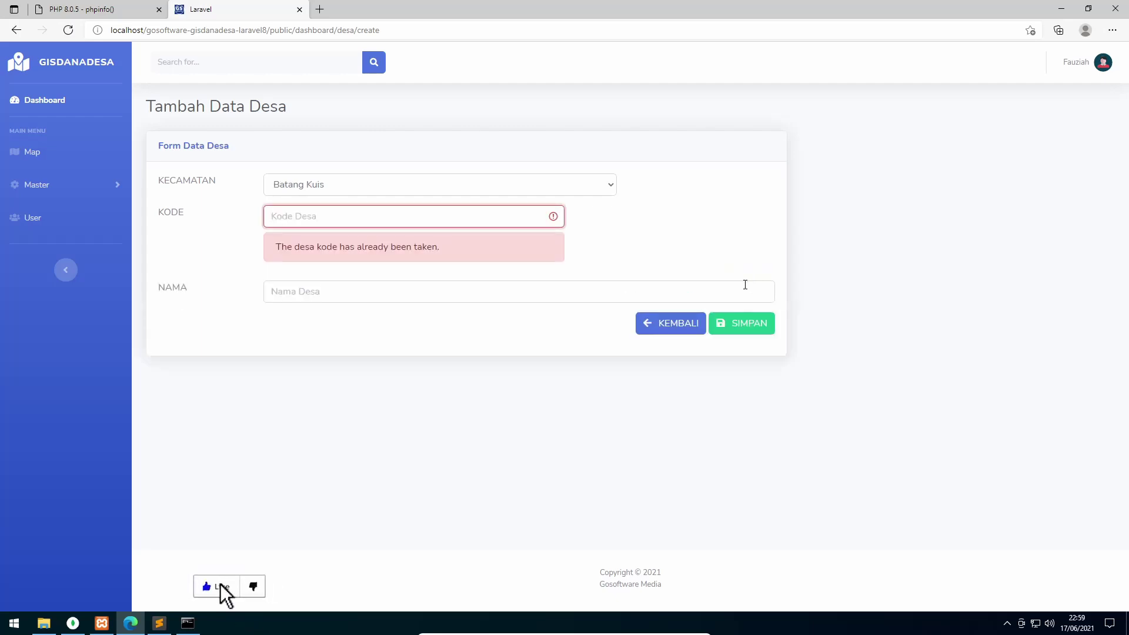
left_click(676, 325)
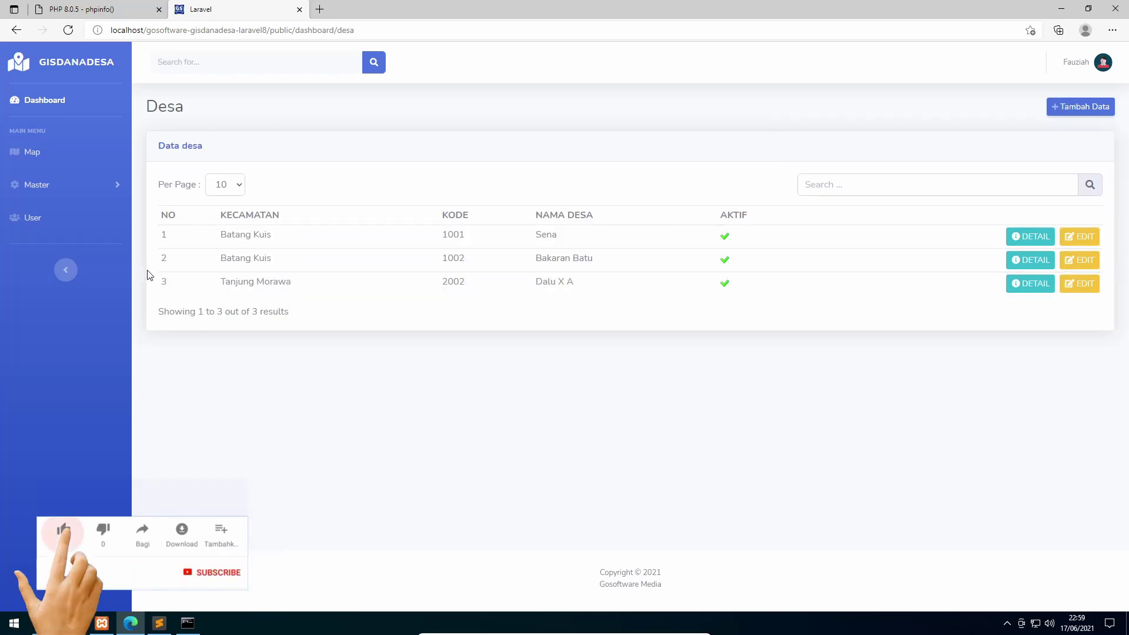
Change the Dalu X A village code from 2002 to 2001
left_click(1080, 283)
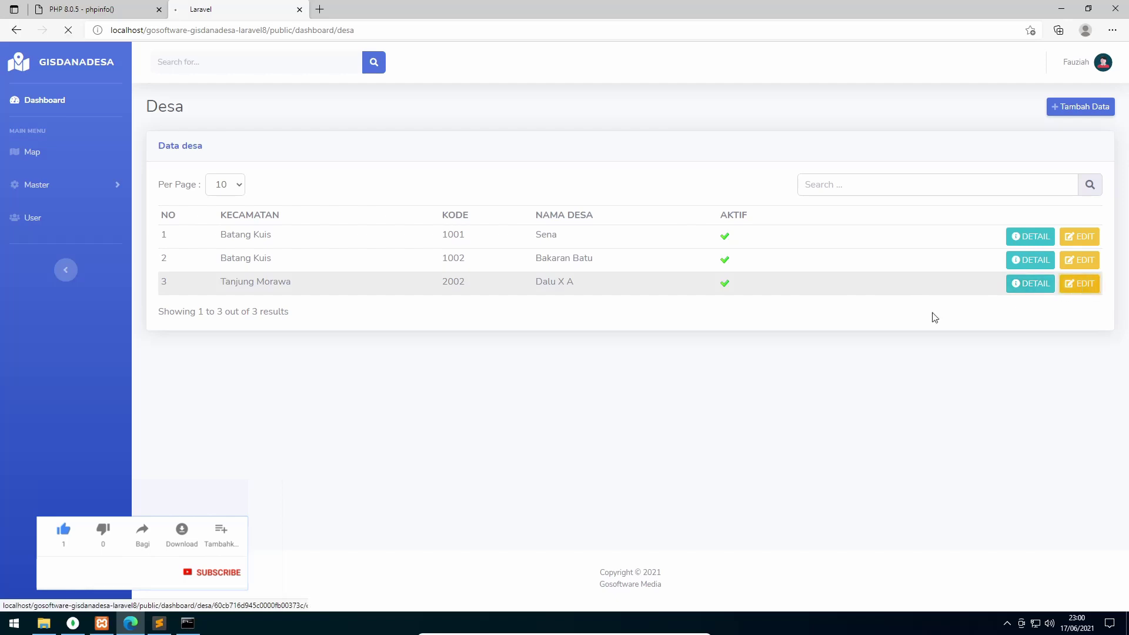
left_click_drag(295, 216, 289, 217)
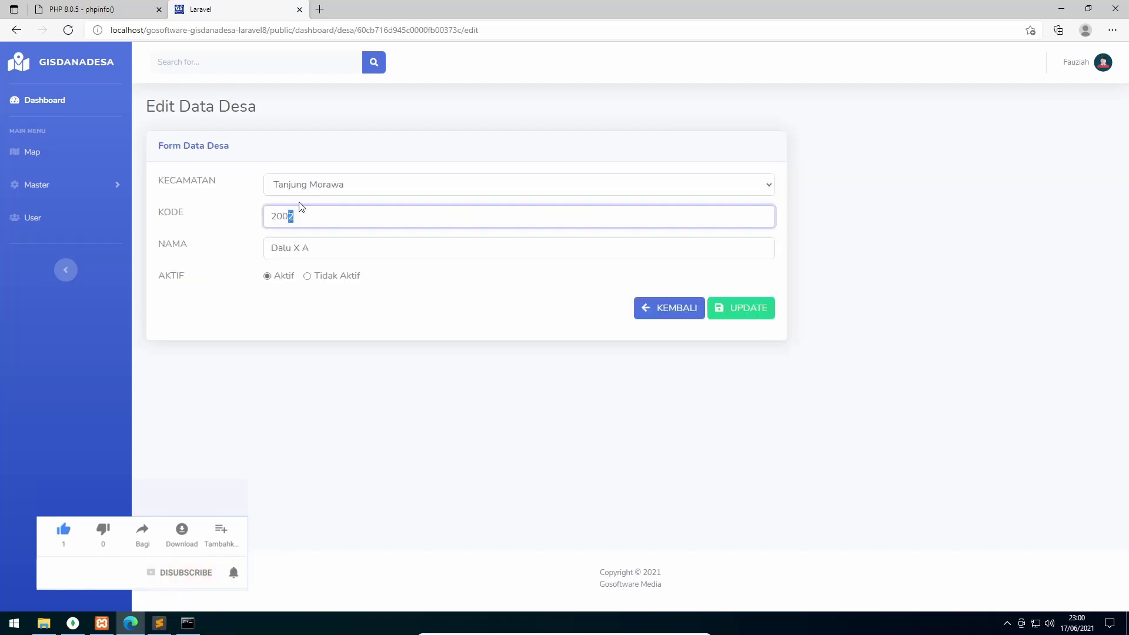
type("1")
key("Return")
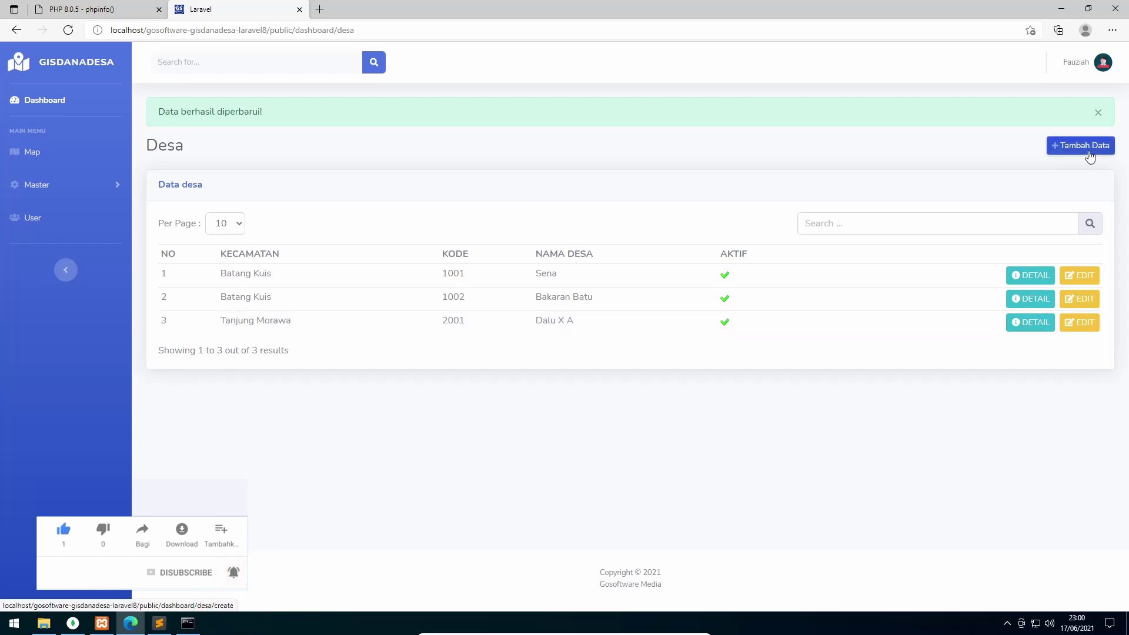
Add village Dalu X B with code 2002 under Tanjung Morawa
left_click(1081, 154)
left_click(306, 185)
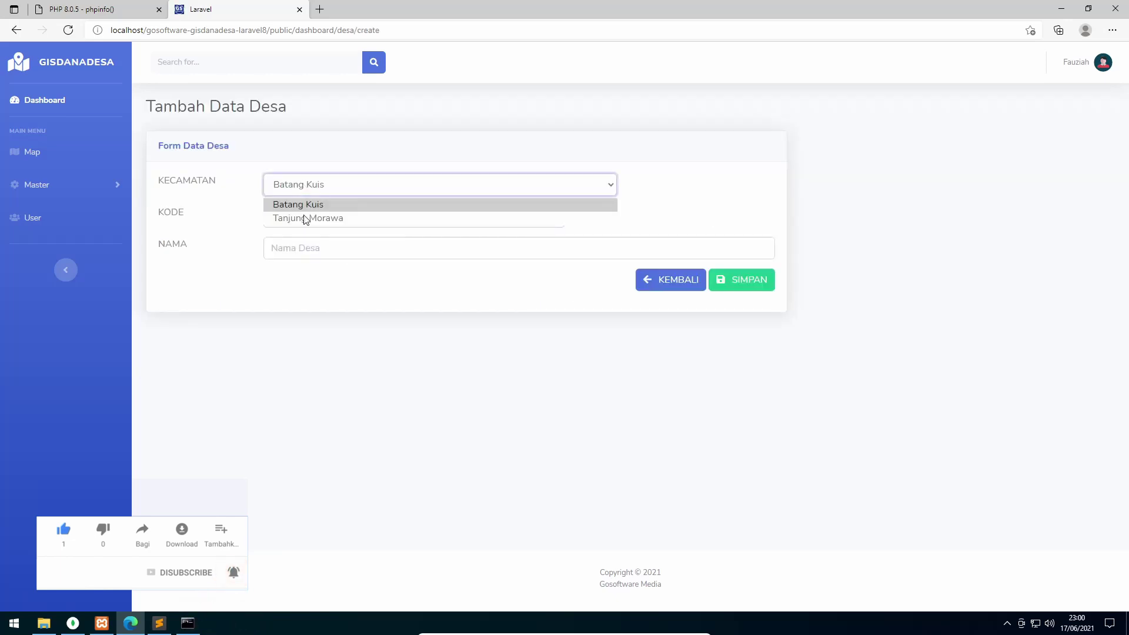
left_click(304, 218)
left_click(305, 216)
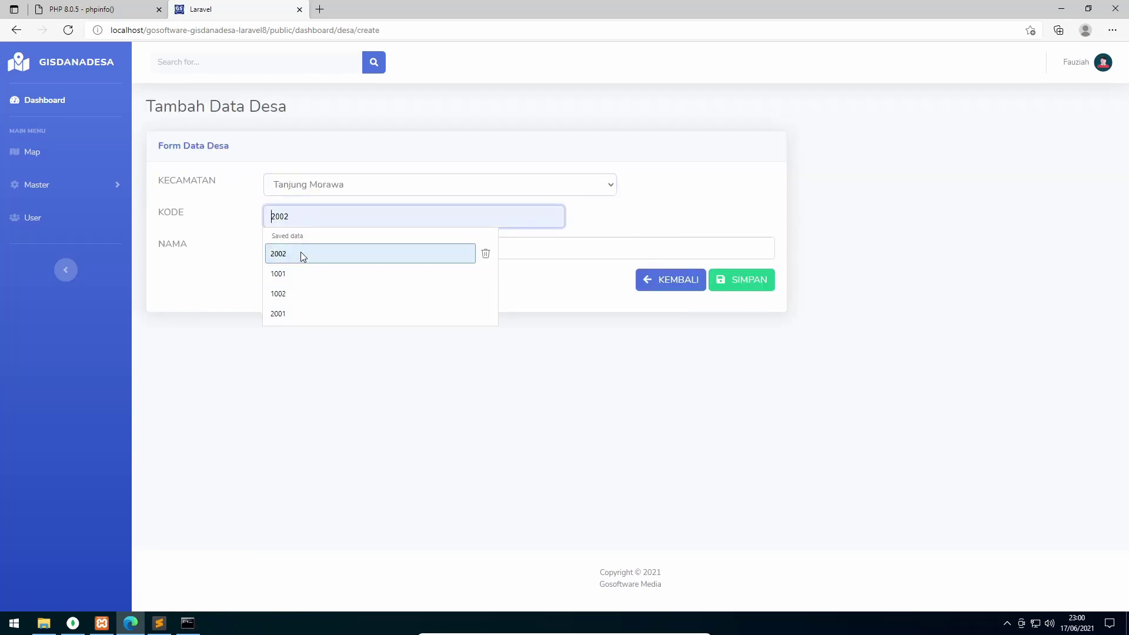
left_click(301, 252)
left_click(313, 245)
left_click(307, 343)
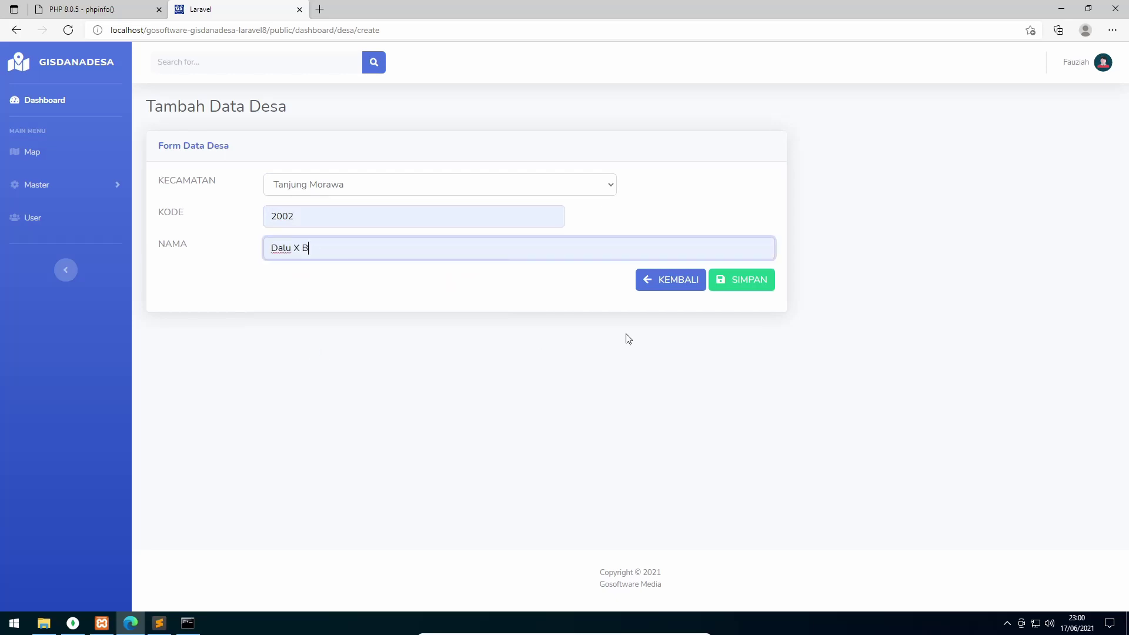
left_click(756, 288)
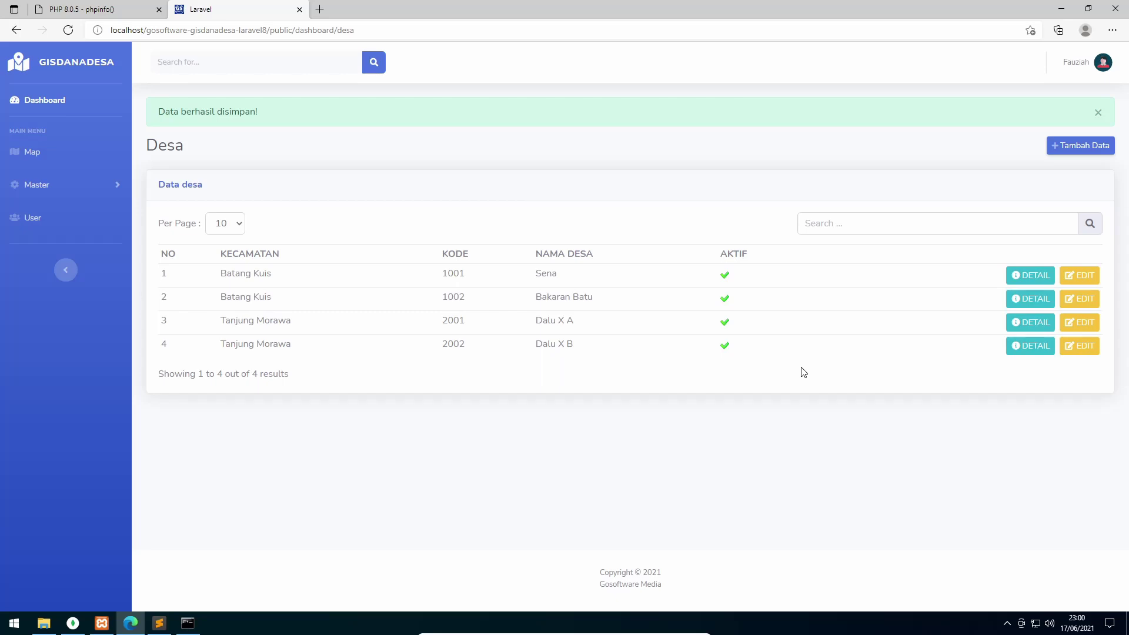
left_click(50, 186)
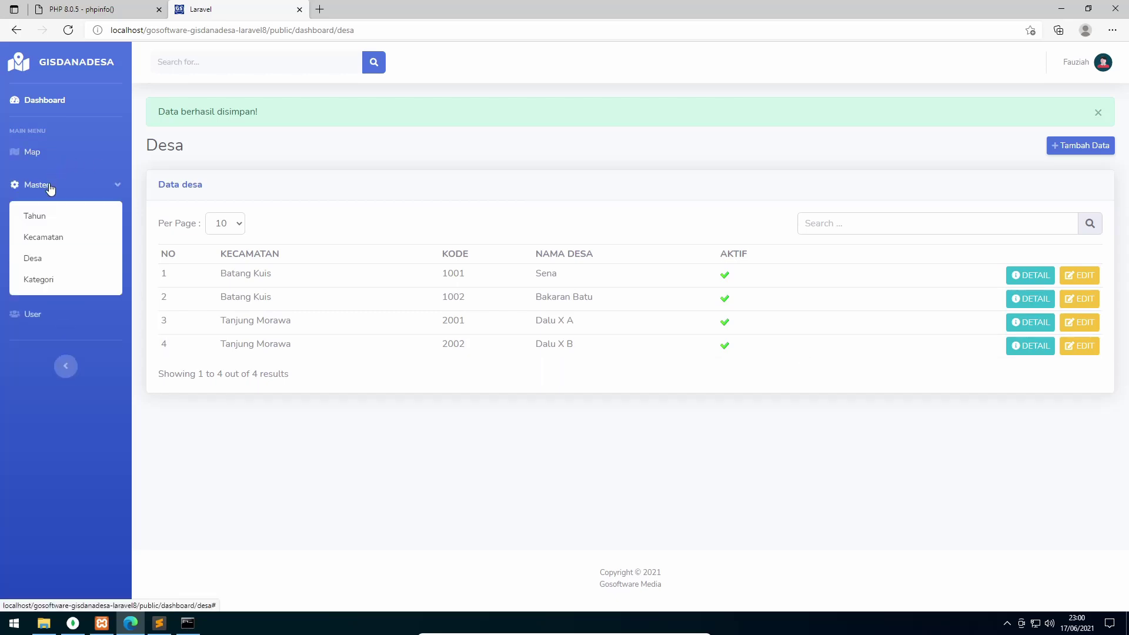
Add category Semenisasi Jalan described as 'Bantuan Semenisasi Jalan'
left_click(50, 281)
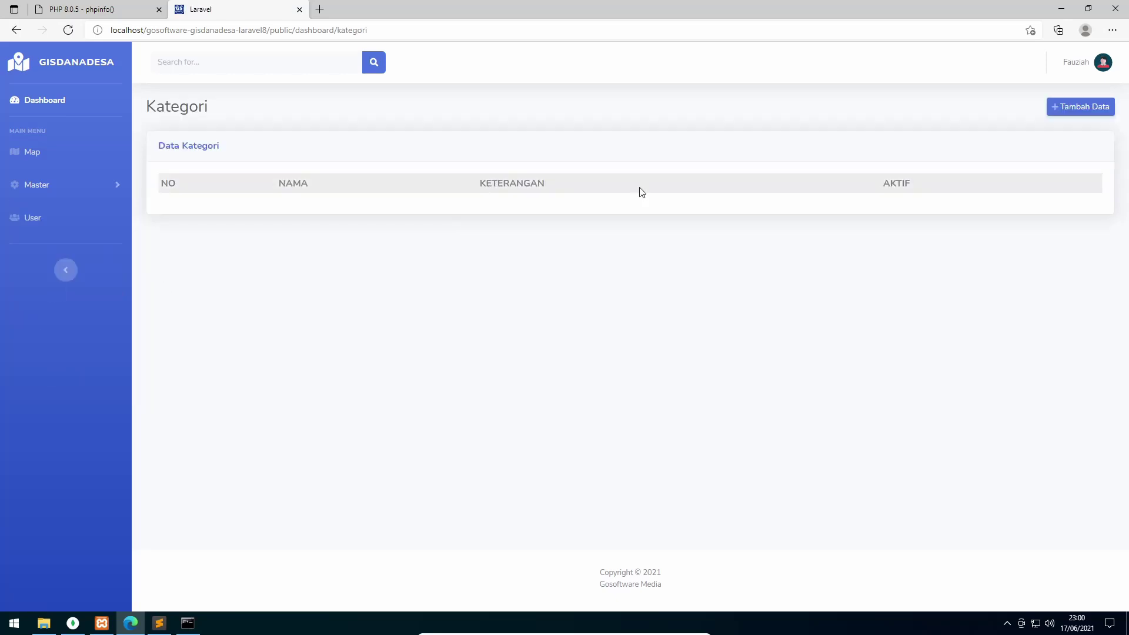
left_click(1085, 110)
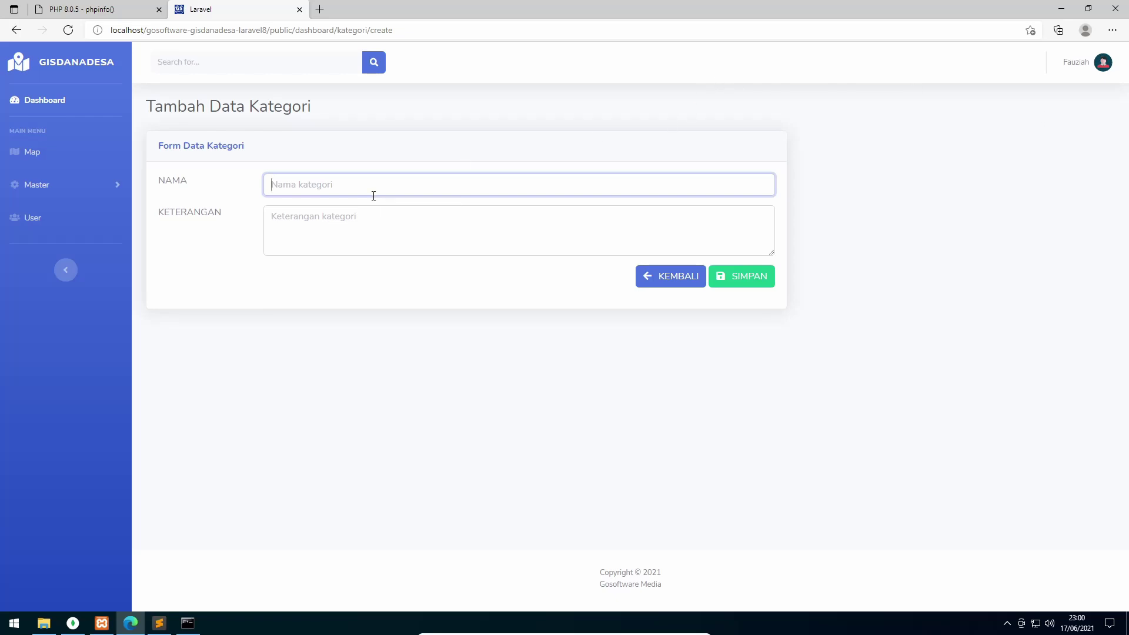
type("Semenisasi Jalan")
key("Tab")
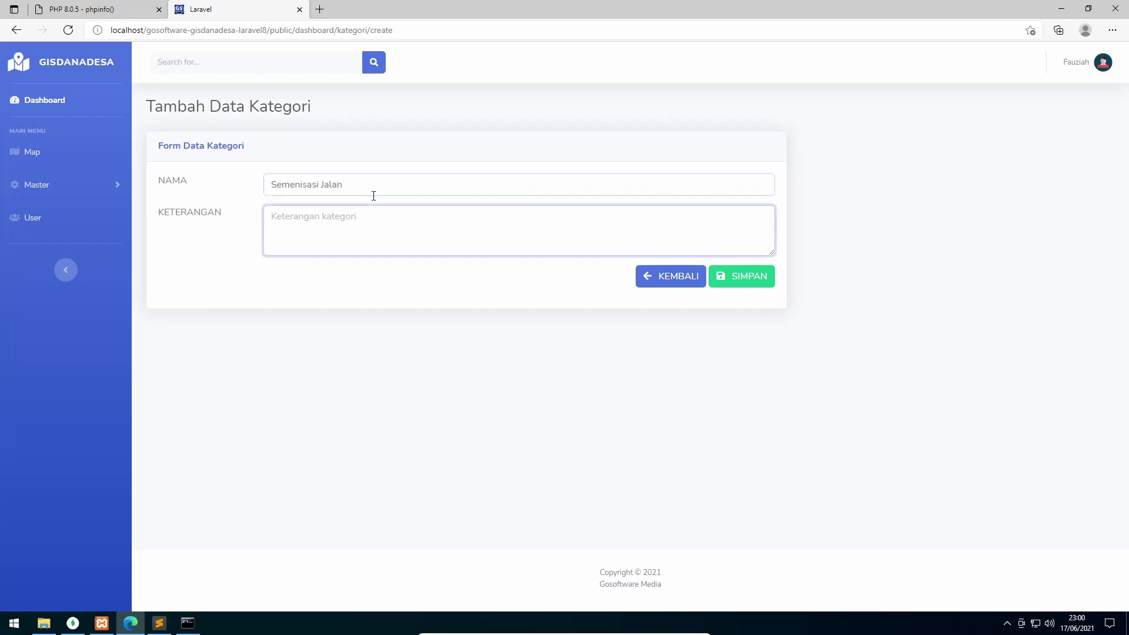
type("Bantuan")
left_click_drag(373, 193, 222, 188)
key("ctrl+c")
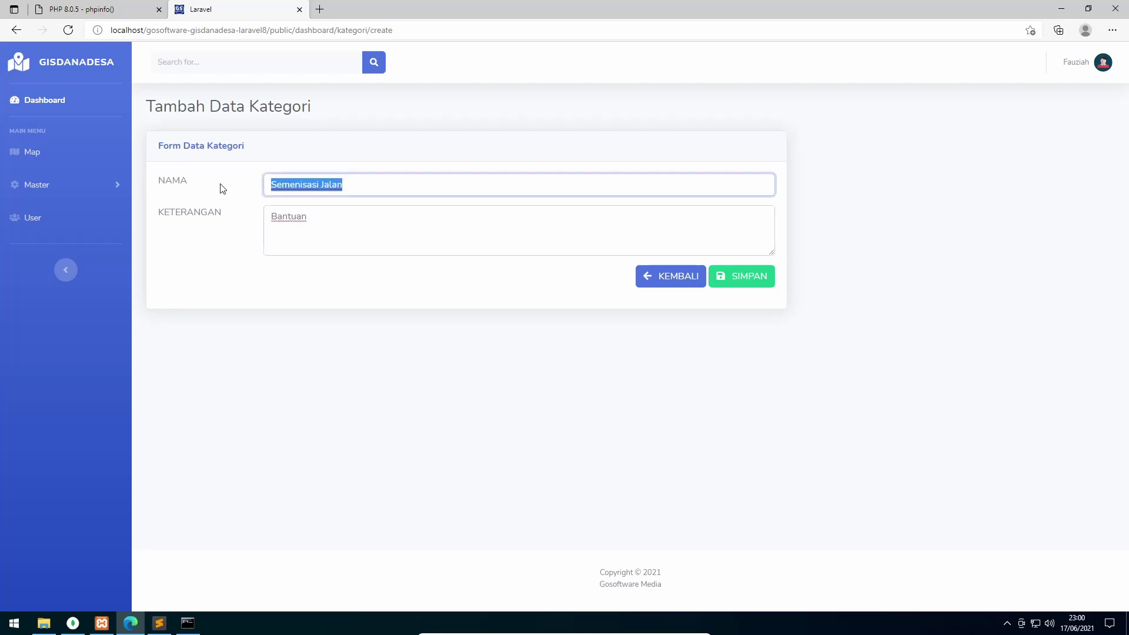
left_click(396, 220)
key("ctrl+v")
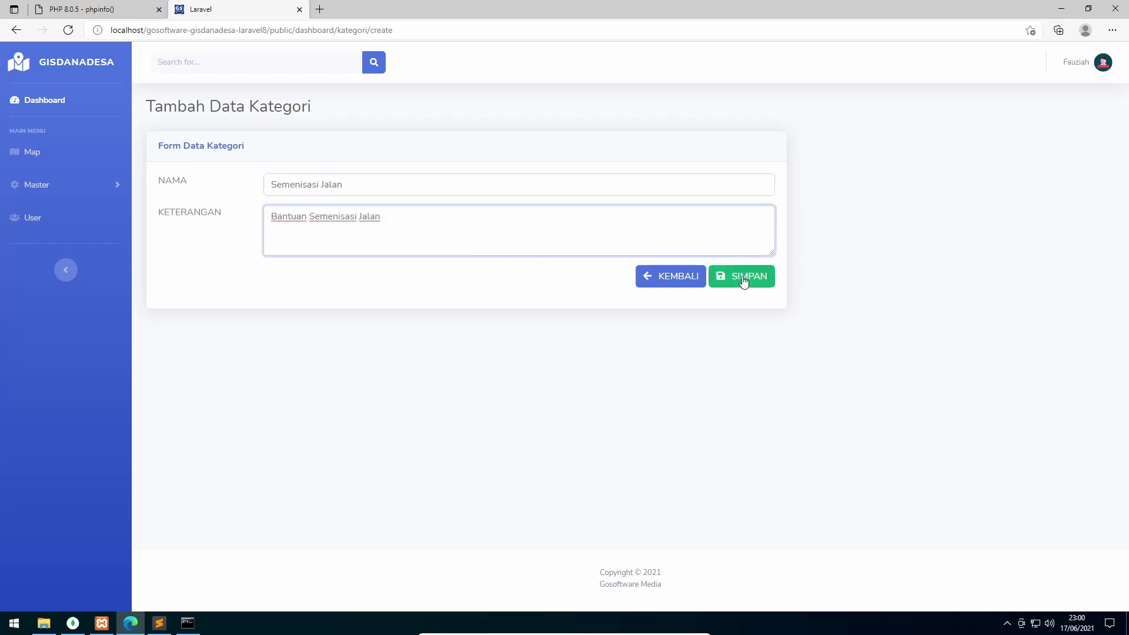
left_click(744, 280)
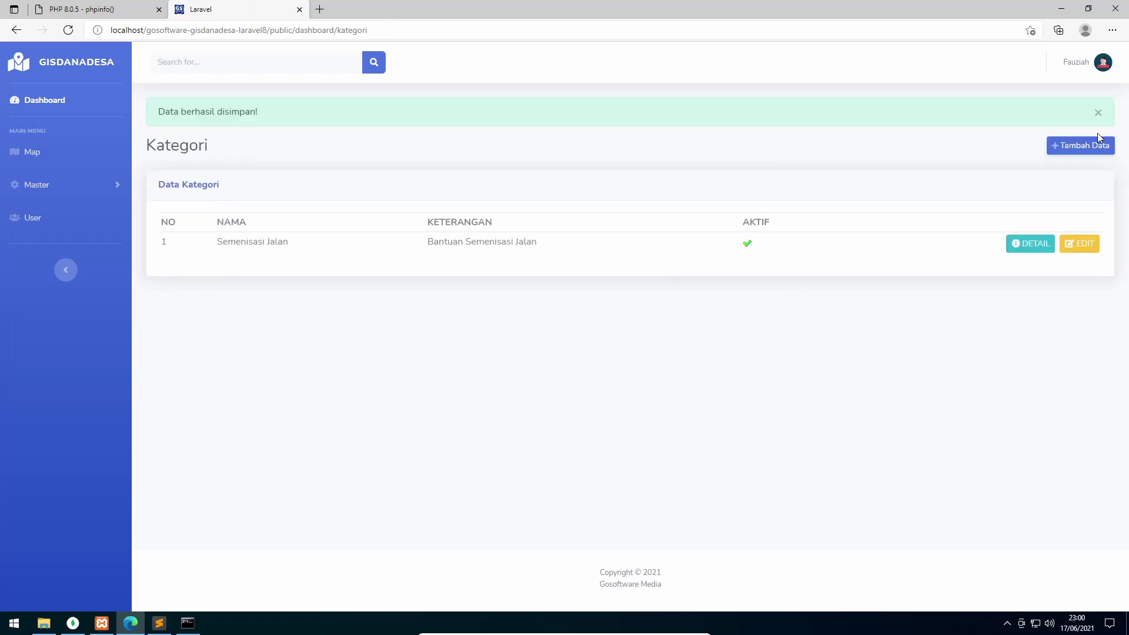
Add category Revitalisasi Irigasi described as 'Bantuan Revitalisasi Irigasi'
type("Re")
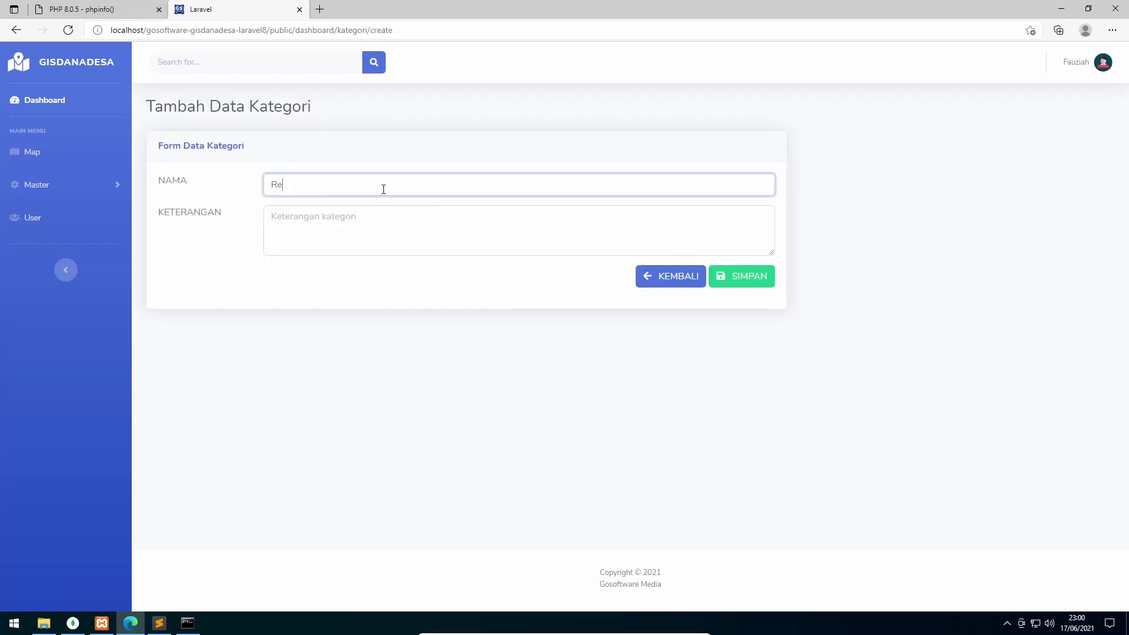
type("vitalisasi Irigasi")
key("ctrl+a")
key("ctrl+c")
key("Tab")
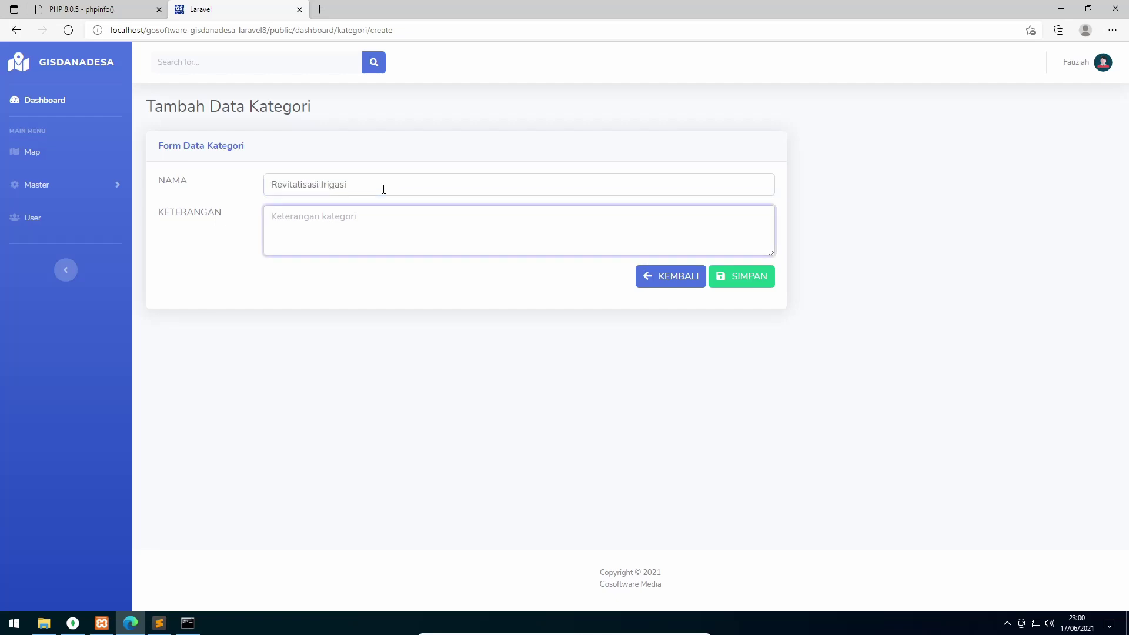
type("Bantuan")
key("ctrl+v")
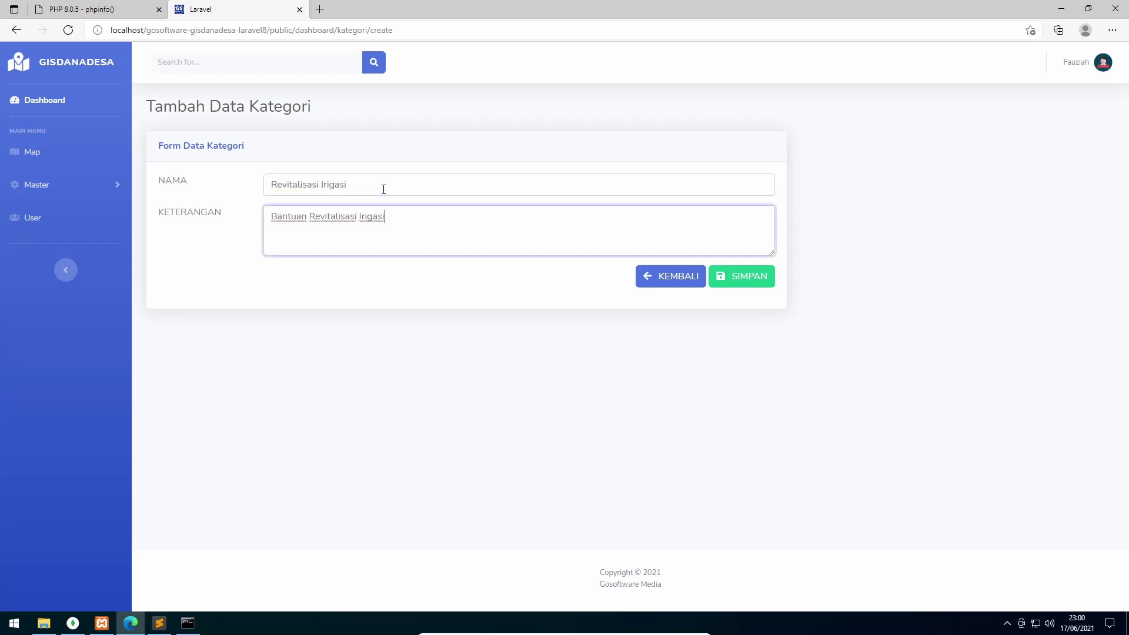
left_click(742, 285)
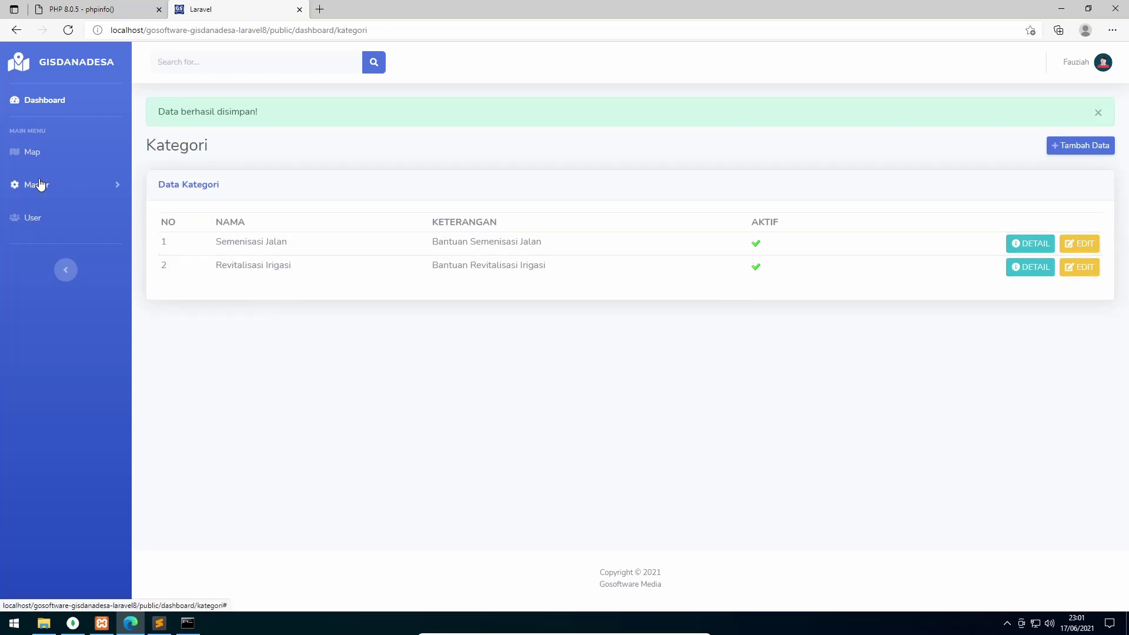
left_click(39, 185)
left_click(34, 154)
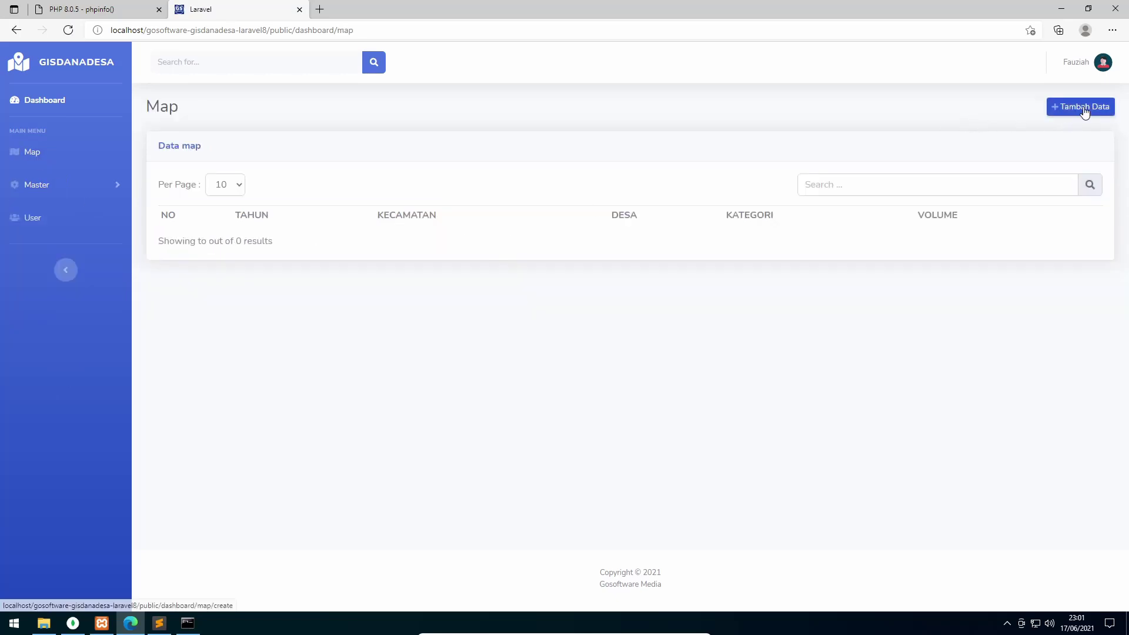
Start a new map entry with year 2019 and district Batang Kuis
left_click(1084, 108)
left_click(257, 213)
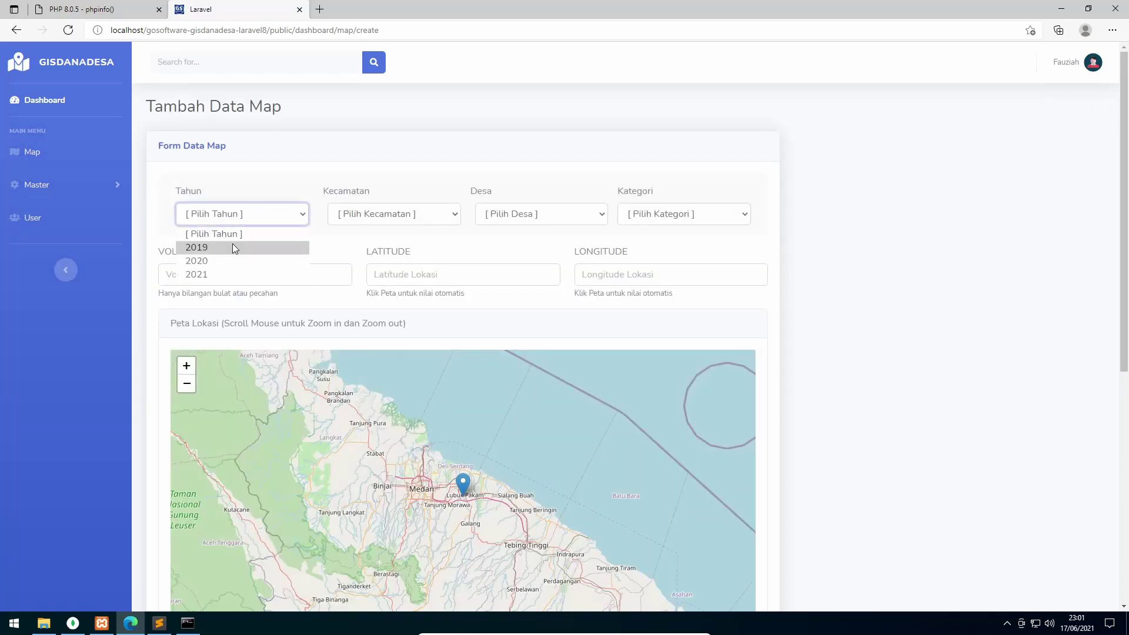
left_click(232, 247)
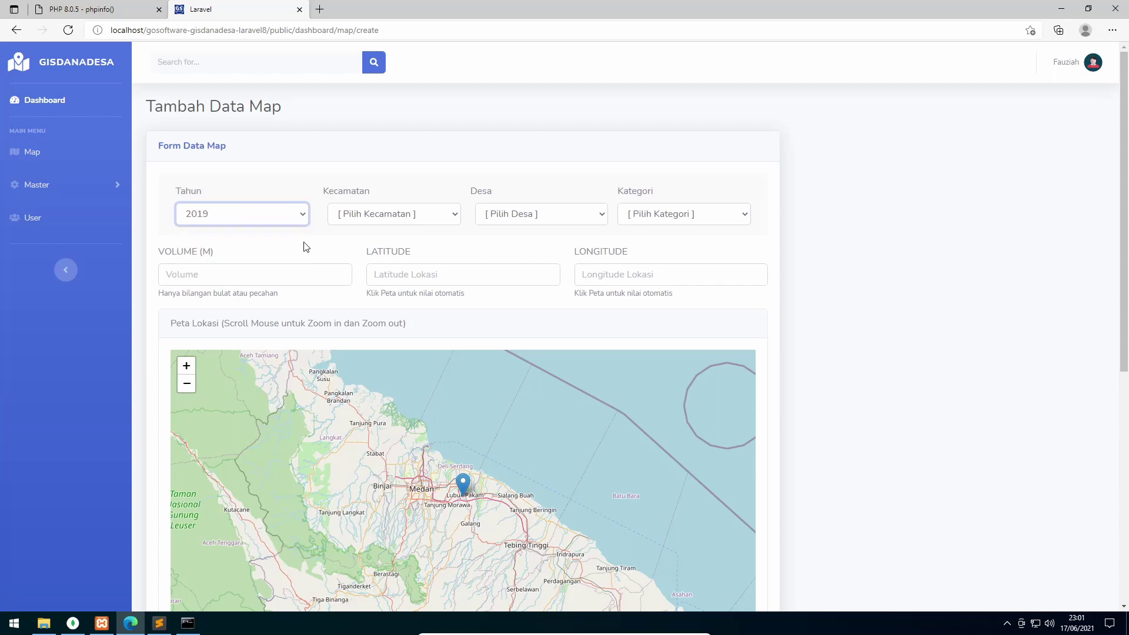
left_click(368, 221)
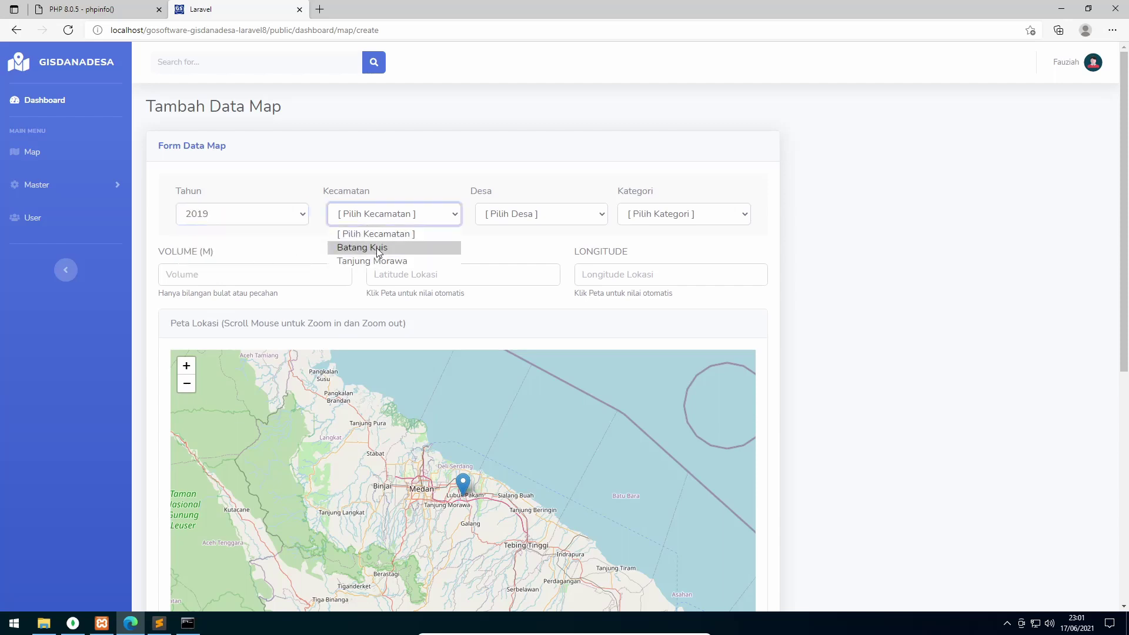
left_click(375, 247)
left_click(526, 218)
left_click(400, 219)
Settle on Batang Kuis, village 1001 - Sena, and category Semenisasi Jalan
left_click(387, 260)
left_click(536, 215)
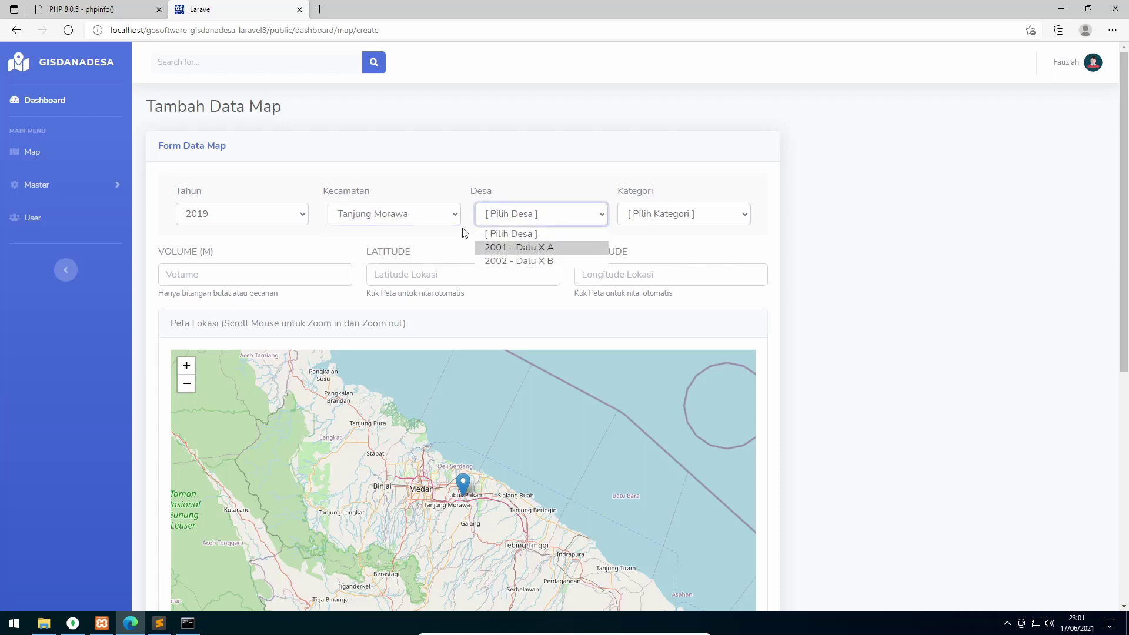
left_click(405, 218)
left_click(412, 247)
left_click(513, 216)
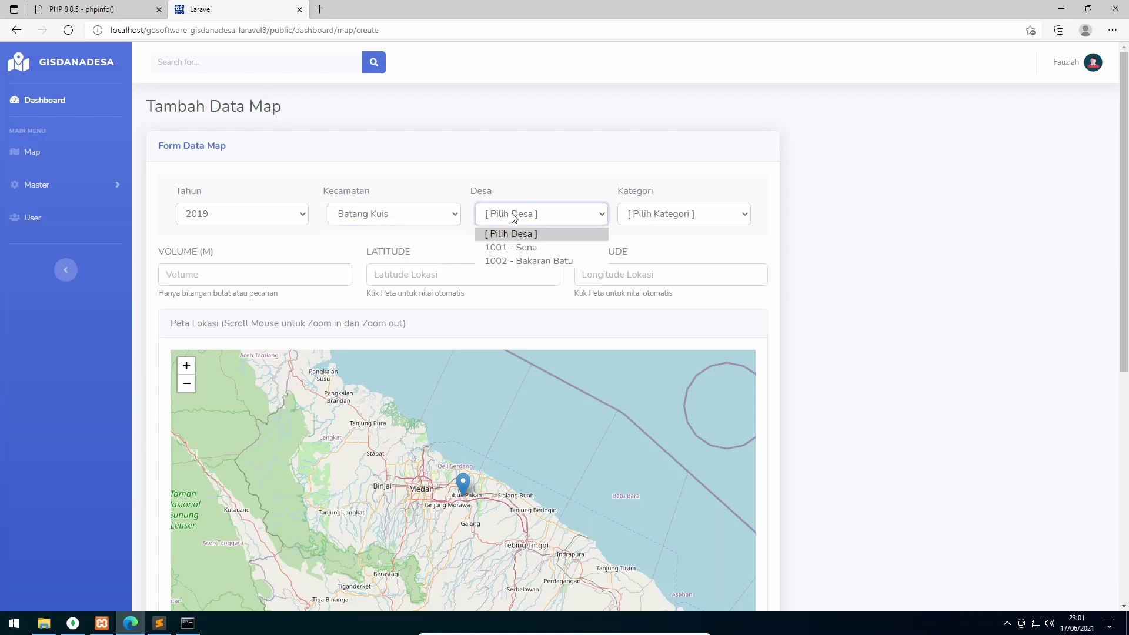
left_click(519, 247)
left_click(704, 220)
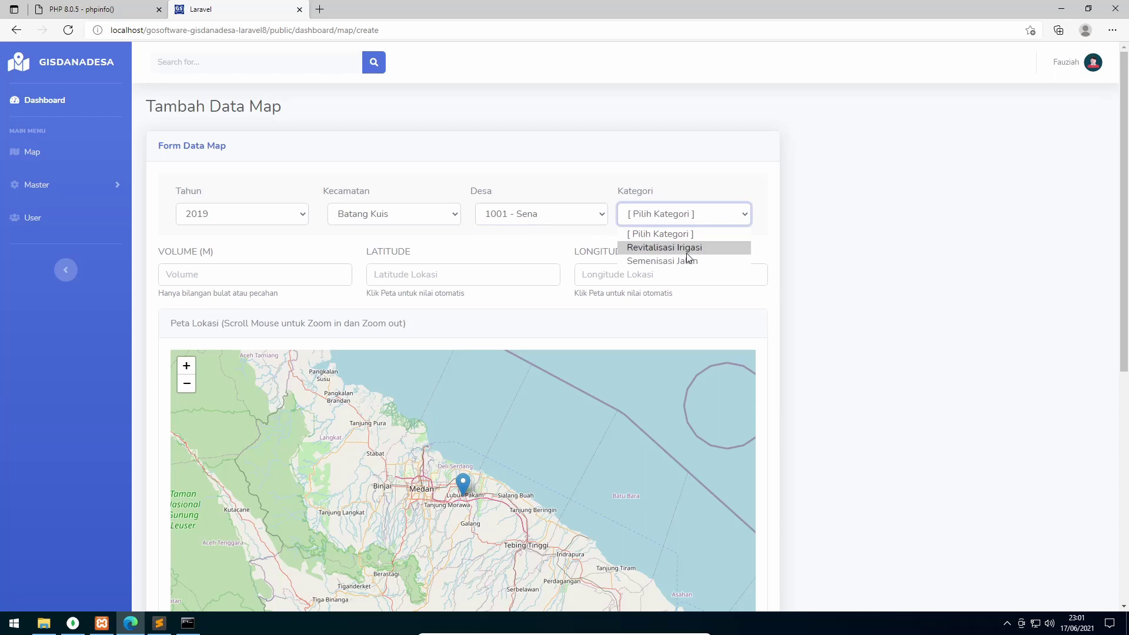
left_click(688, 261)
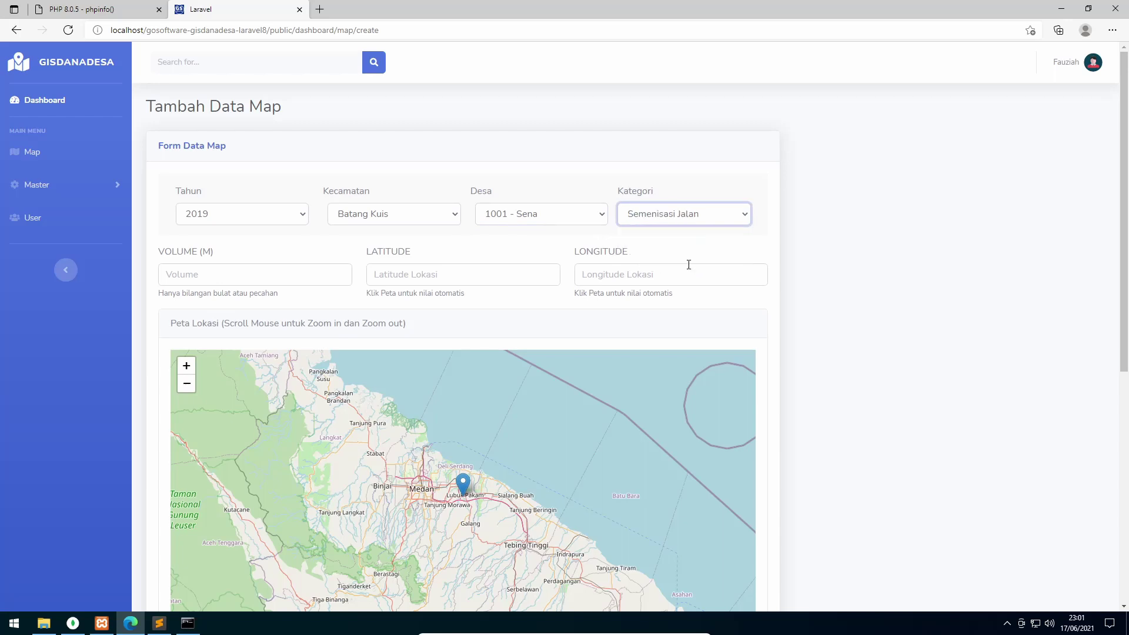
Enter volume 250 and drop the map marker near Batang Kuis (3.6134, 98.8053)
left_click(206, 271)
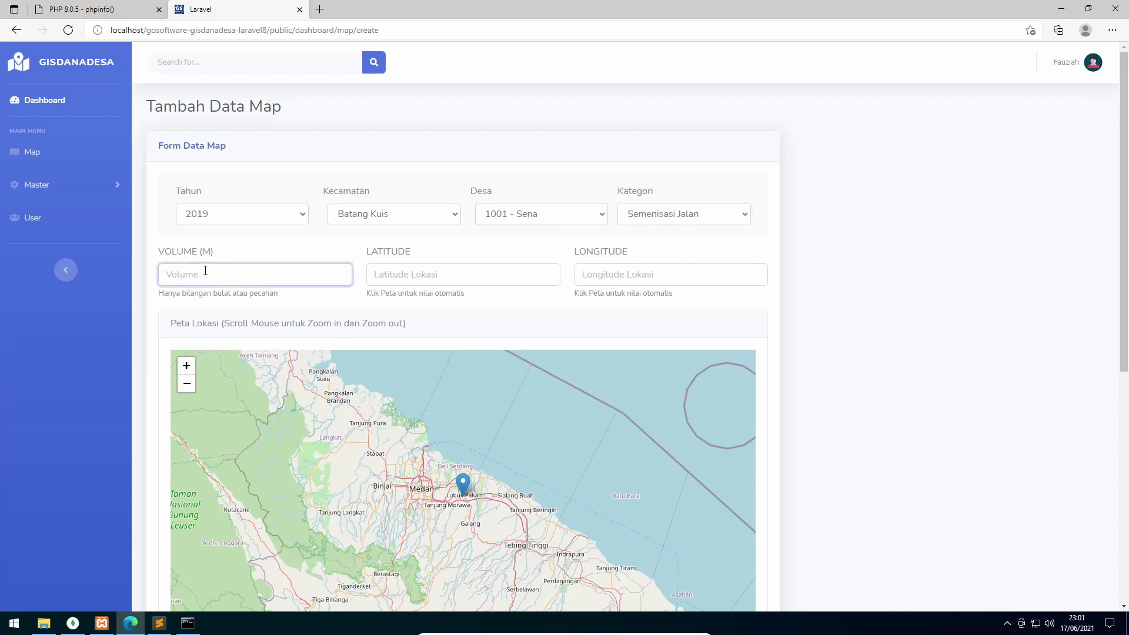
type("250")
scroll(442, 476, "up", 1)
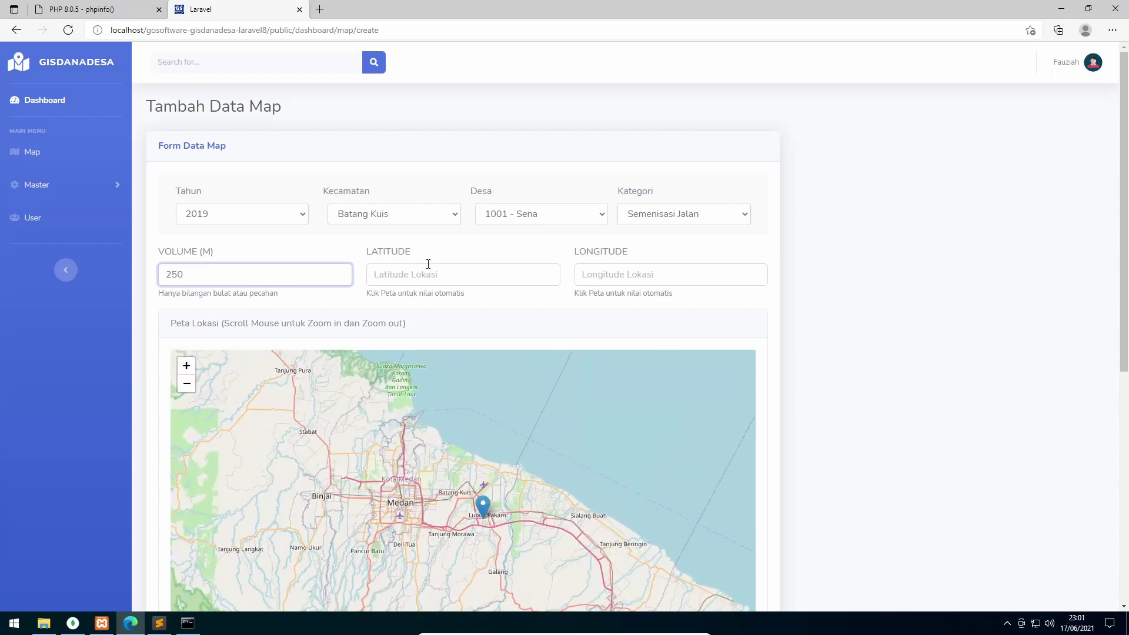
scroll(433, 520, "up", 1)
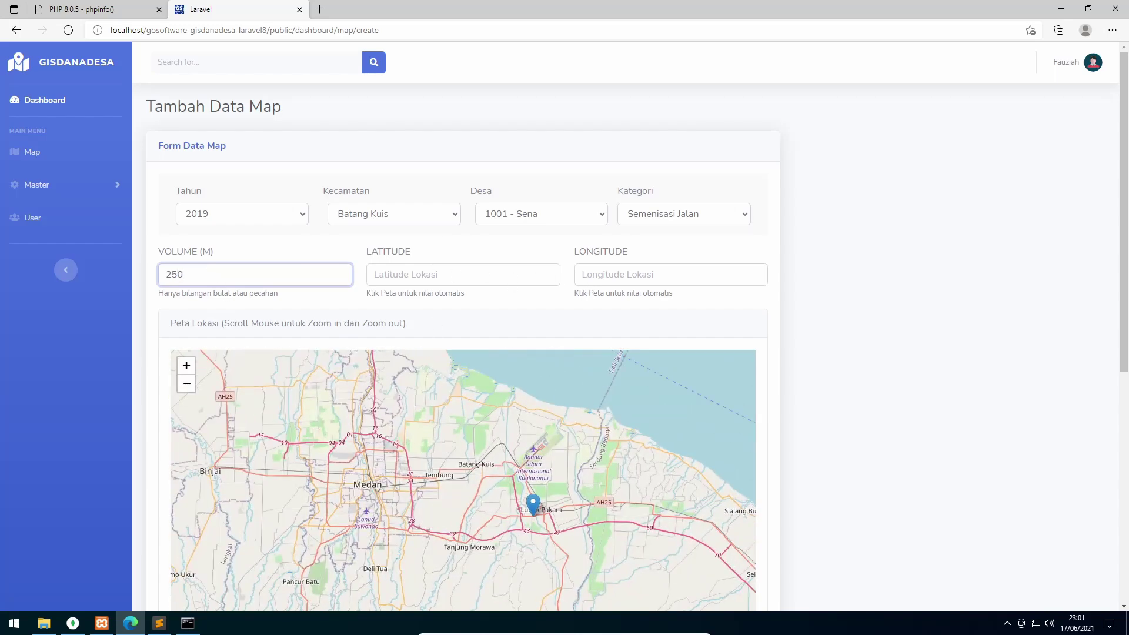
scroll(494, 463, "up", 1)
scroll(457, 484, "up", 3)
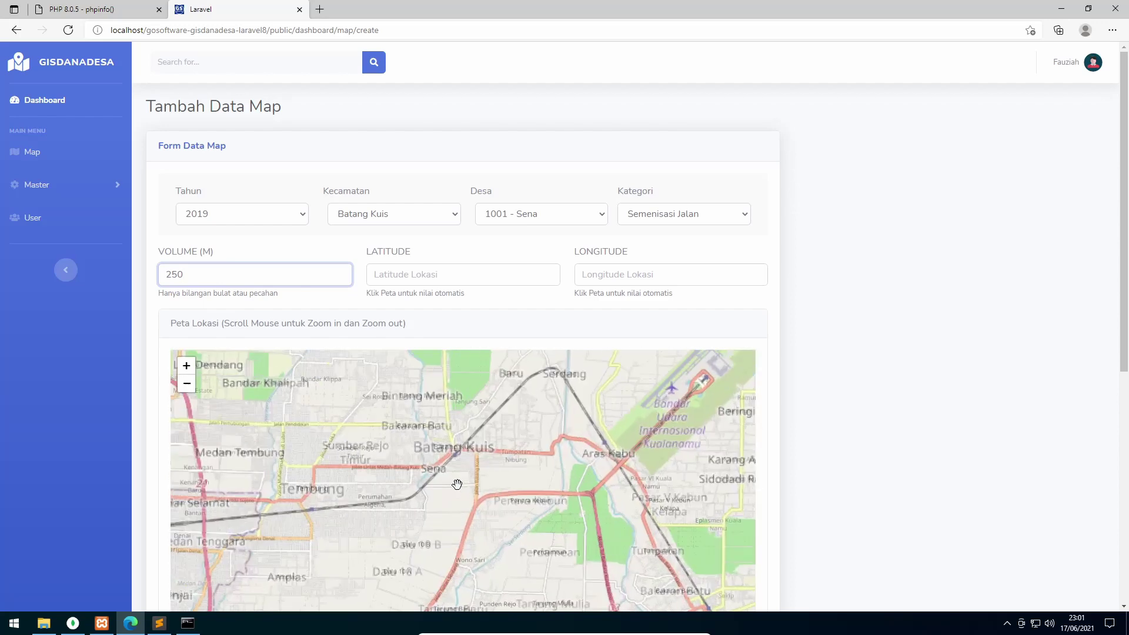
left_click_drag(505, 467, 504, 522)
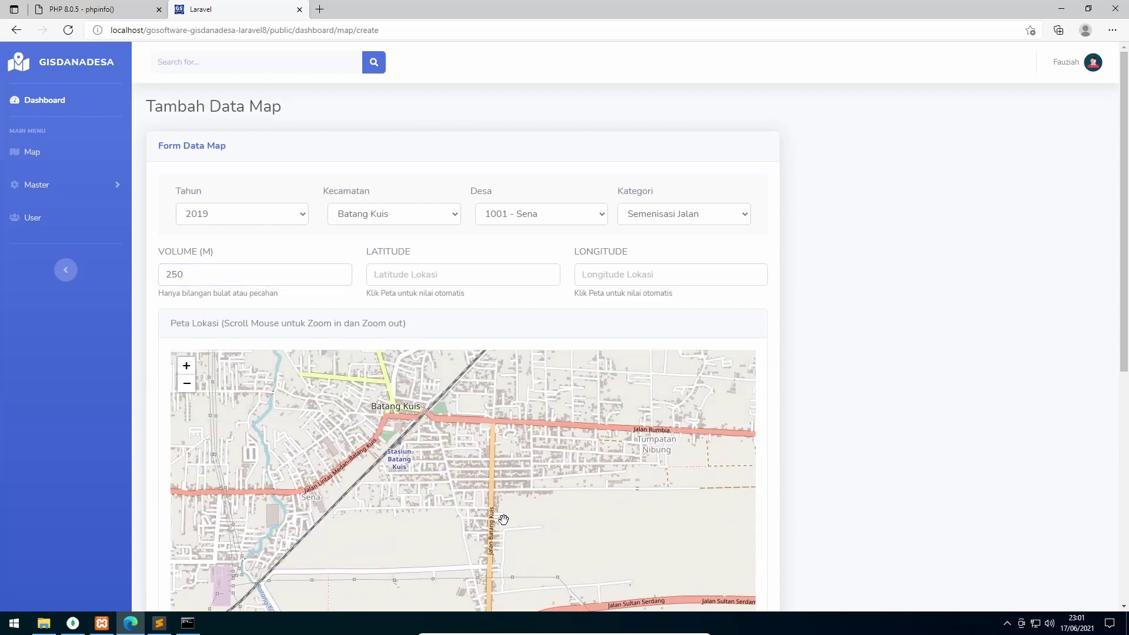
left_click(461, 409)
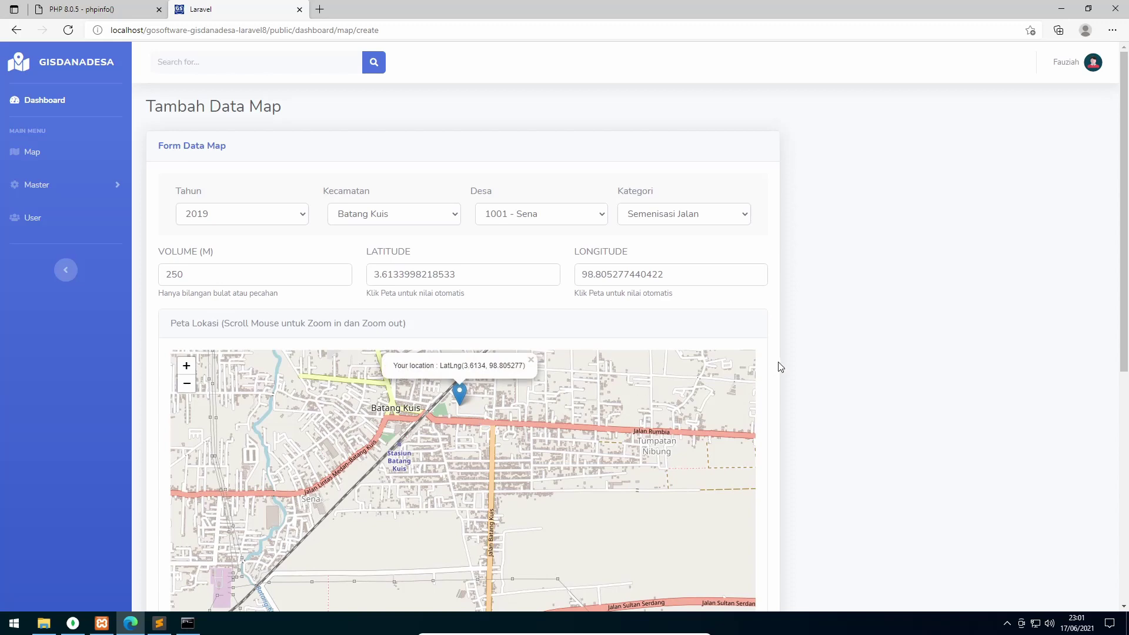
scroll(761, 355, "down", 6)
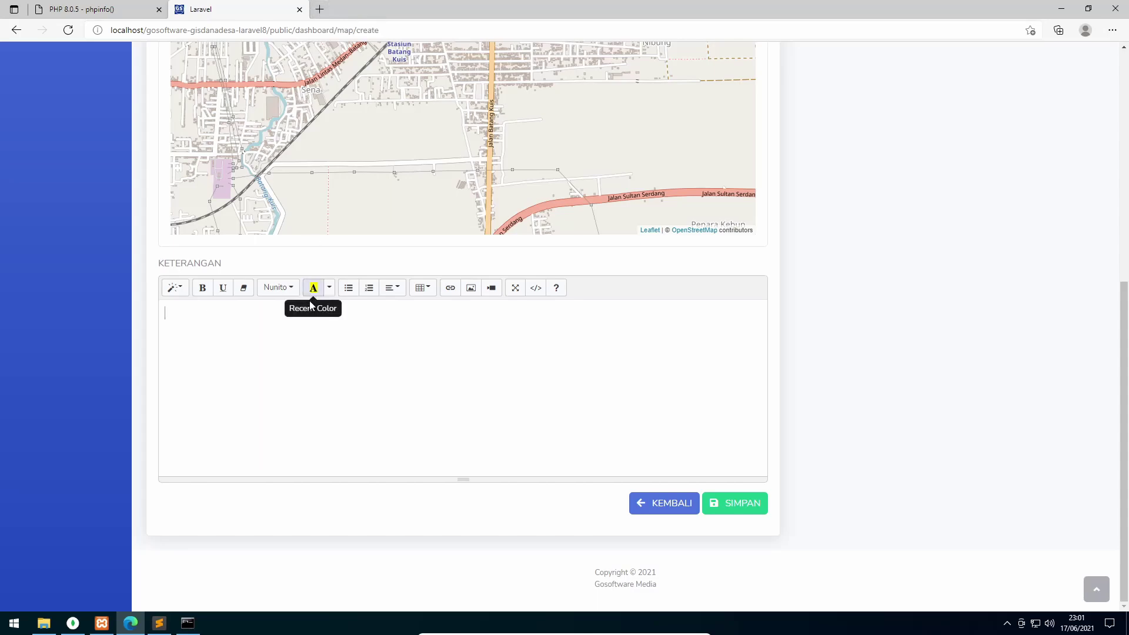
Search Bing for lorem ipsum and select the Sed ut perspiciatis paragraph on lipsum.com
left_click(319, 9)
type("lor")
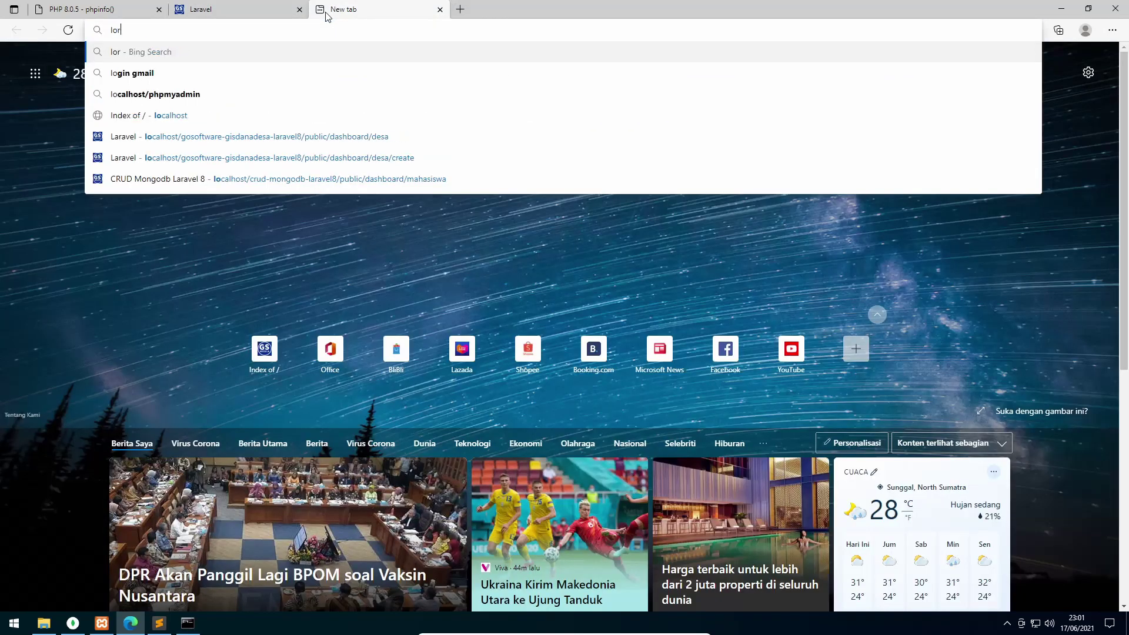
type("en ip")
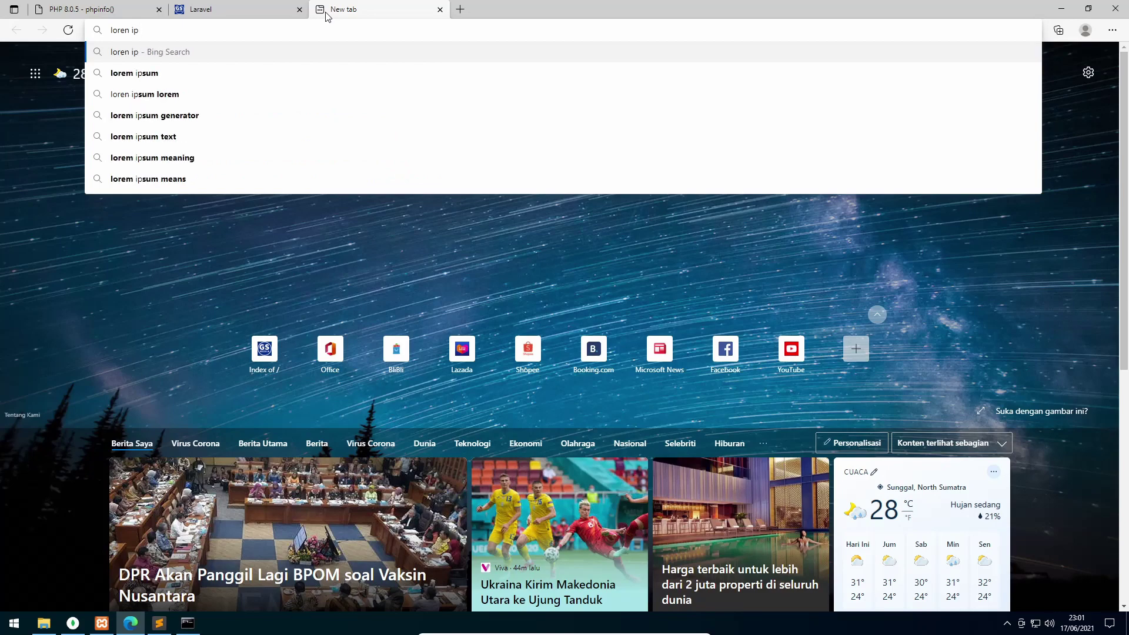
key("Down")
key("Return")
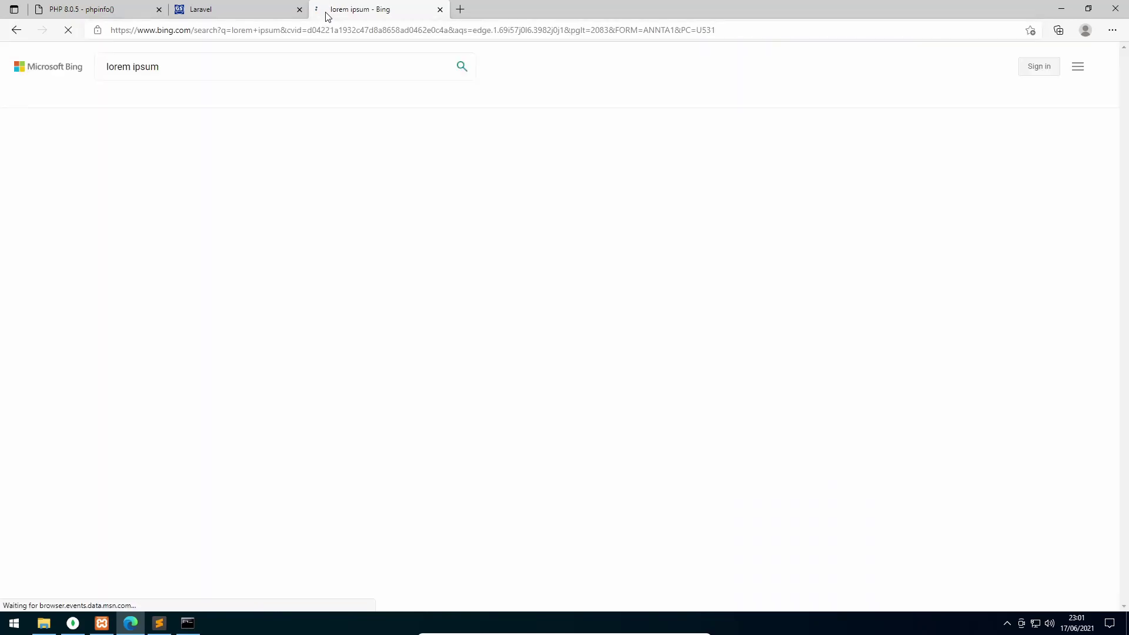
left_click(187, 151)
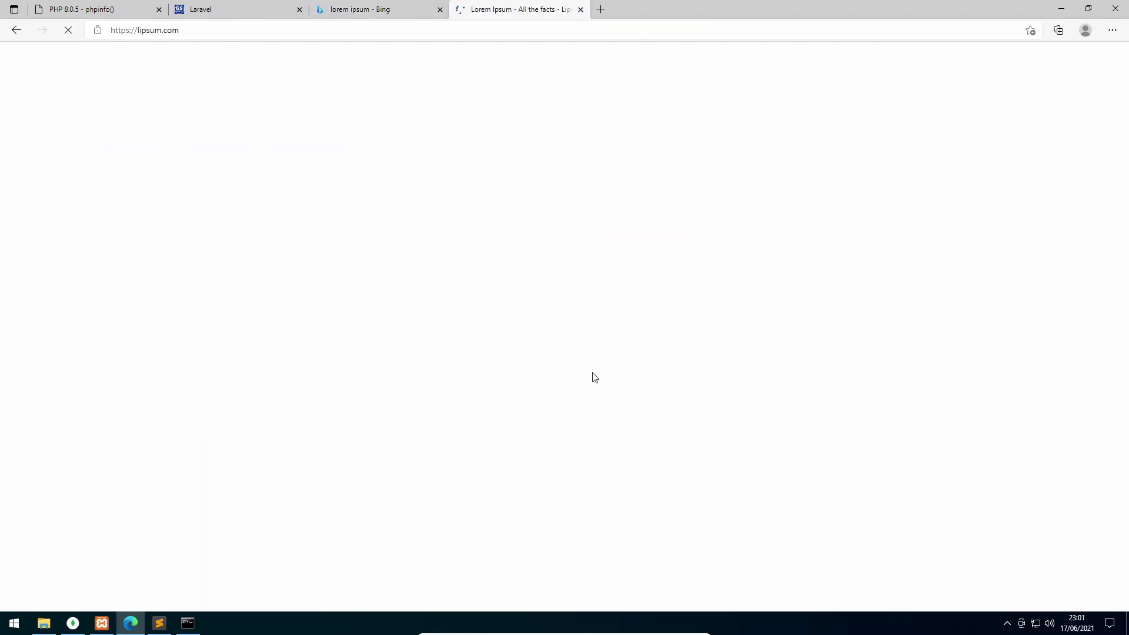
scroll(402, 238, "down", 10)
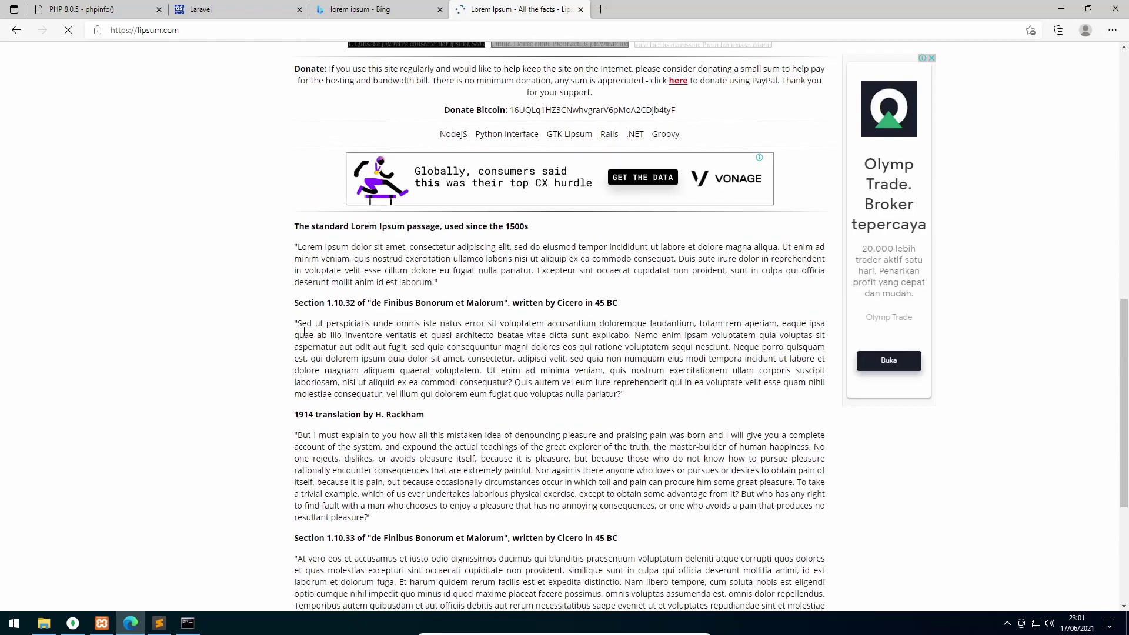
left_click_drag(298, 324, 621, 395)
key("ctrl+c")
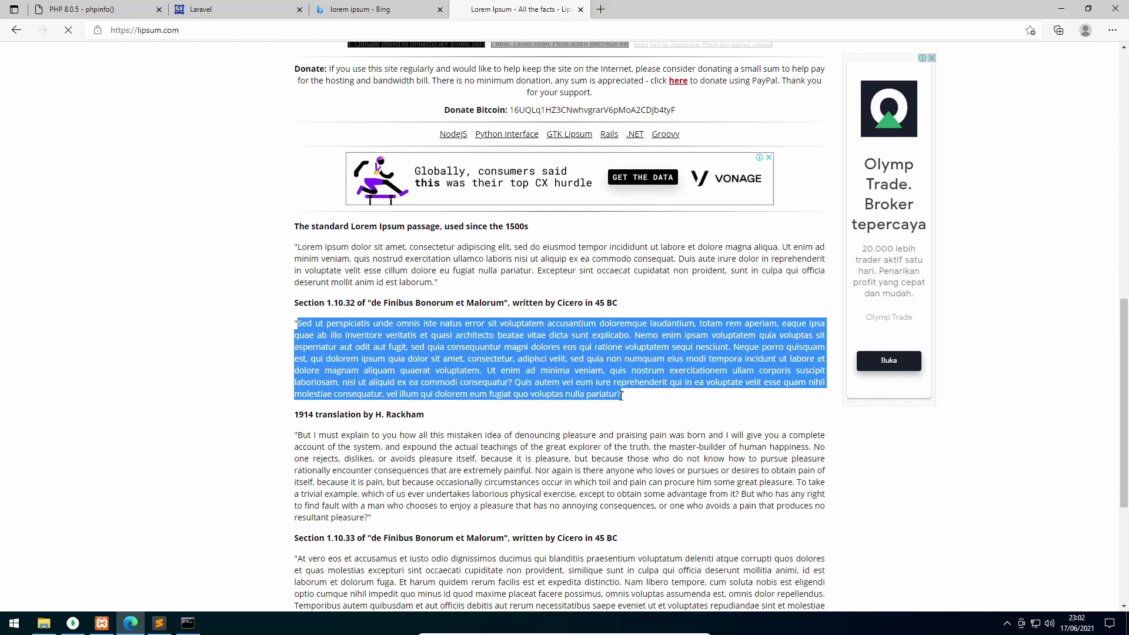
Paste the copied paragraph into the form's KETERANGAN editor
left_click(235, 9)
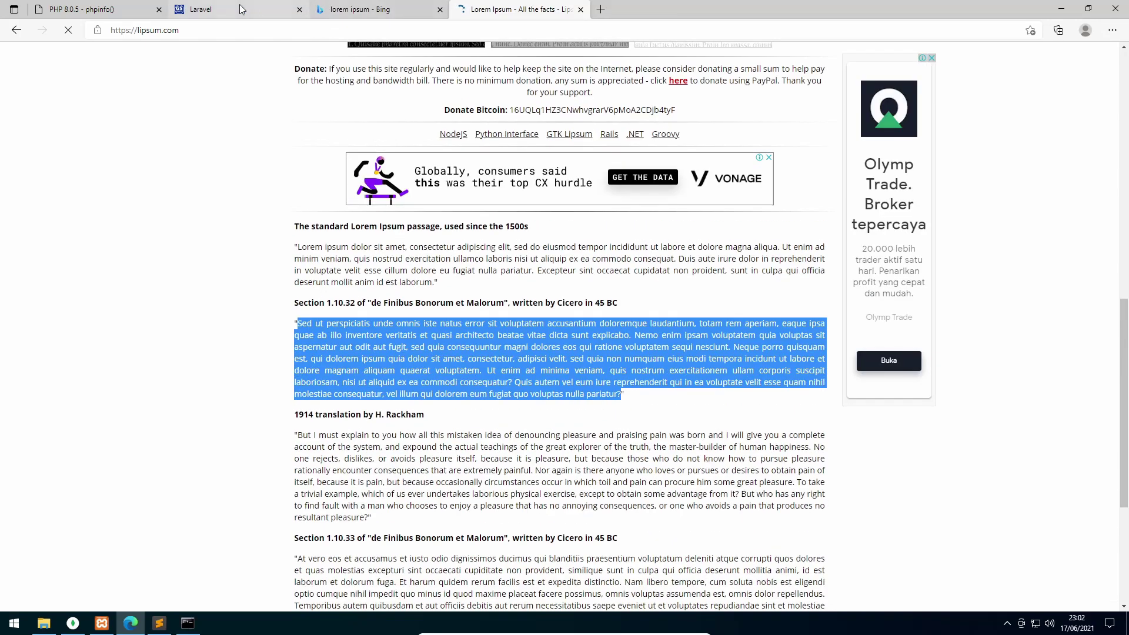
left_click(326, 325)
key("ctrl+v")
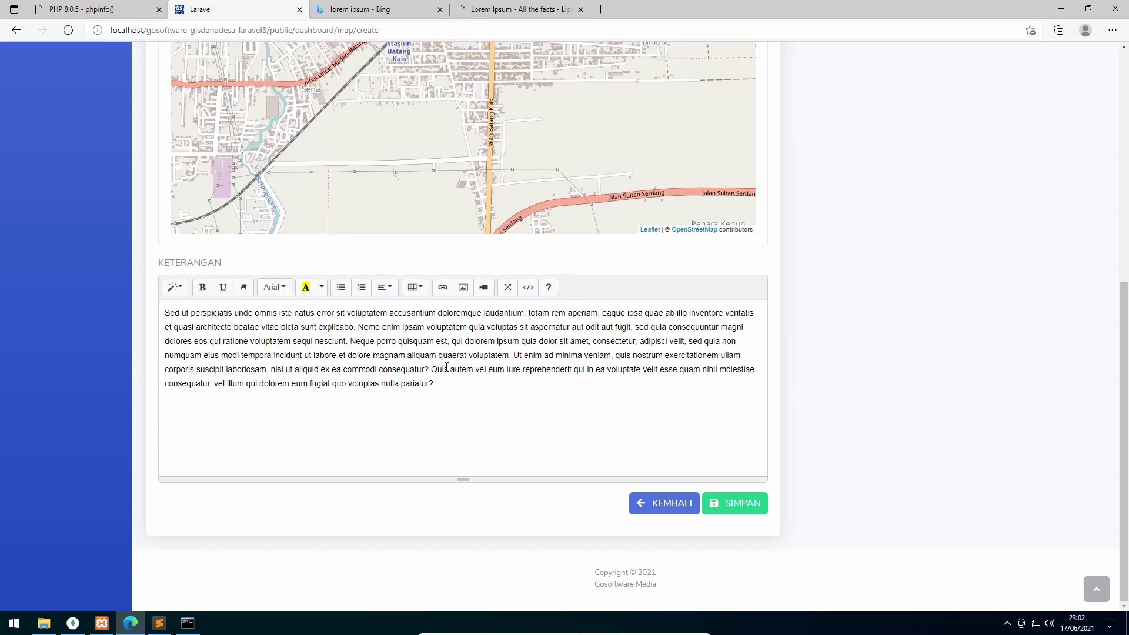
Paste the paragraph a second time and insert Pictures > bantuan_dana_desa_contoh_1.jpg
key("ctrl+v")
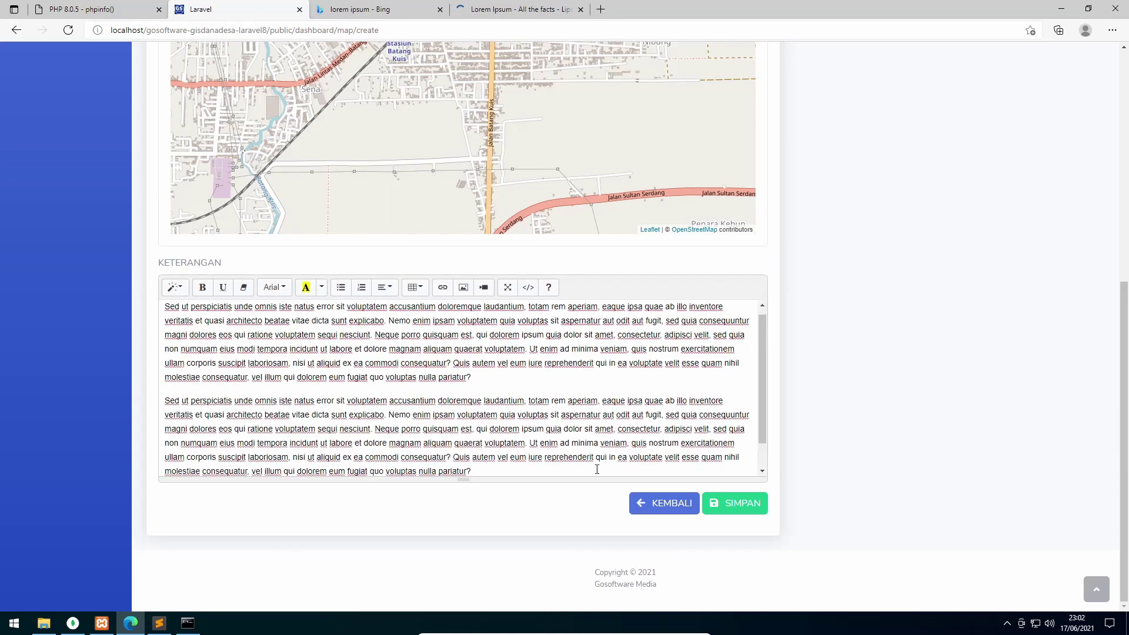
key("Return")
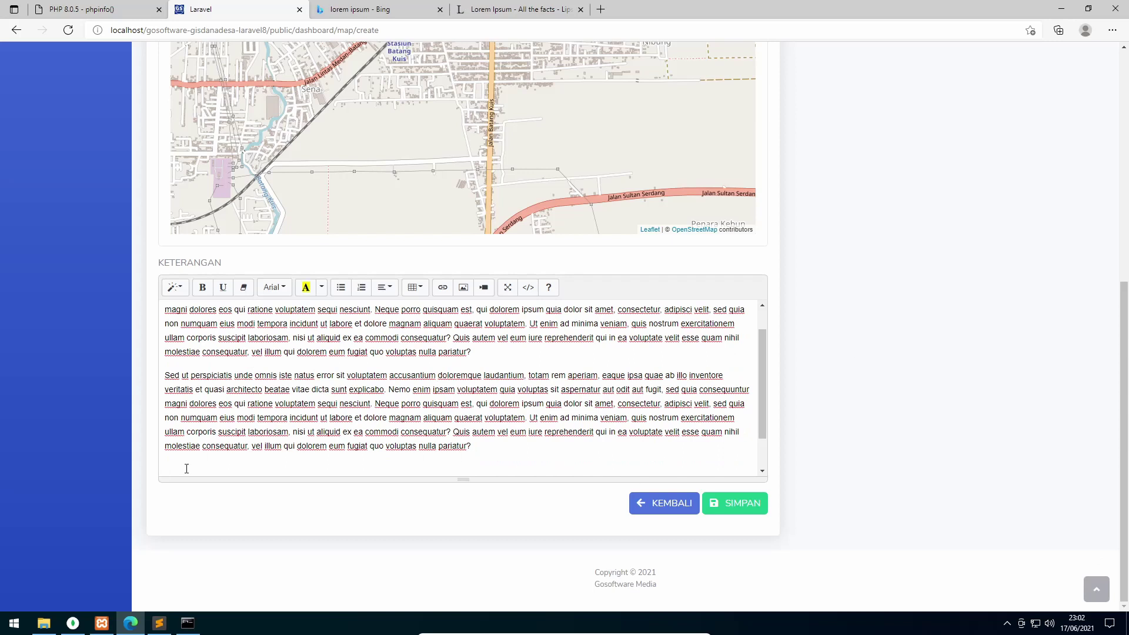
left_click(463, 287)
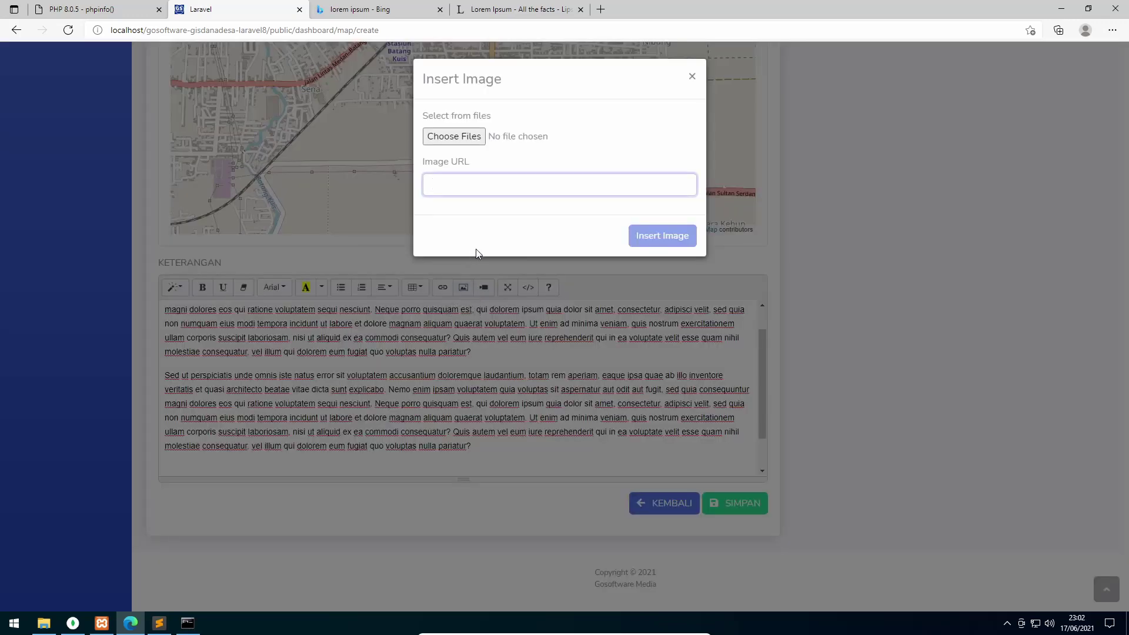
left_click(463, 139)
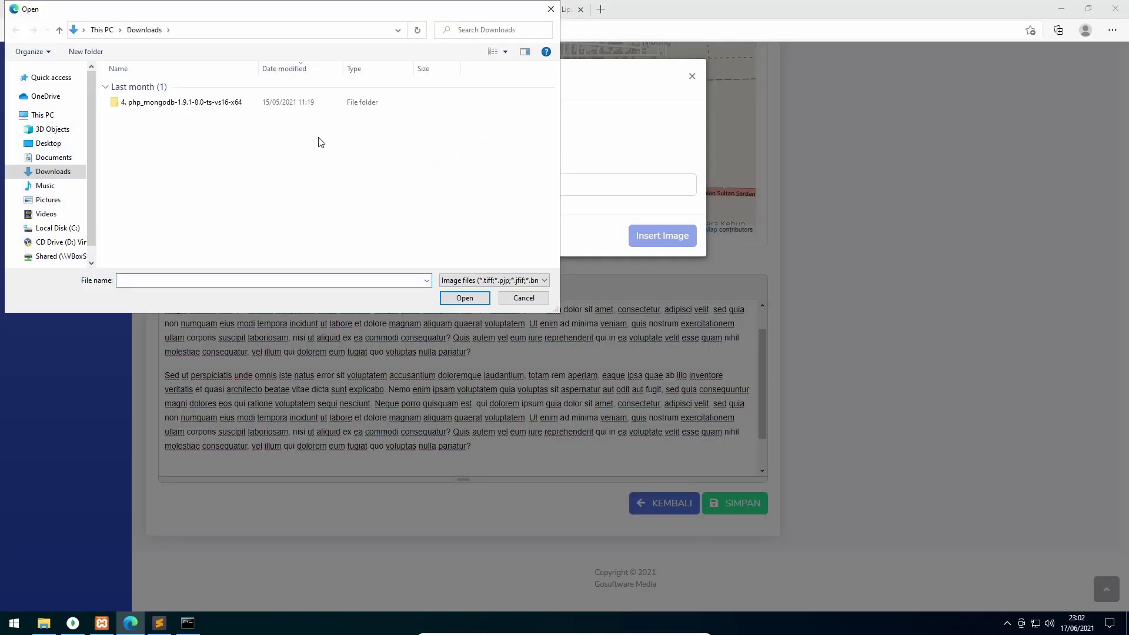
left_click(50, 200)
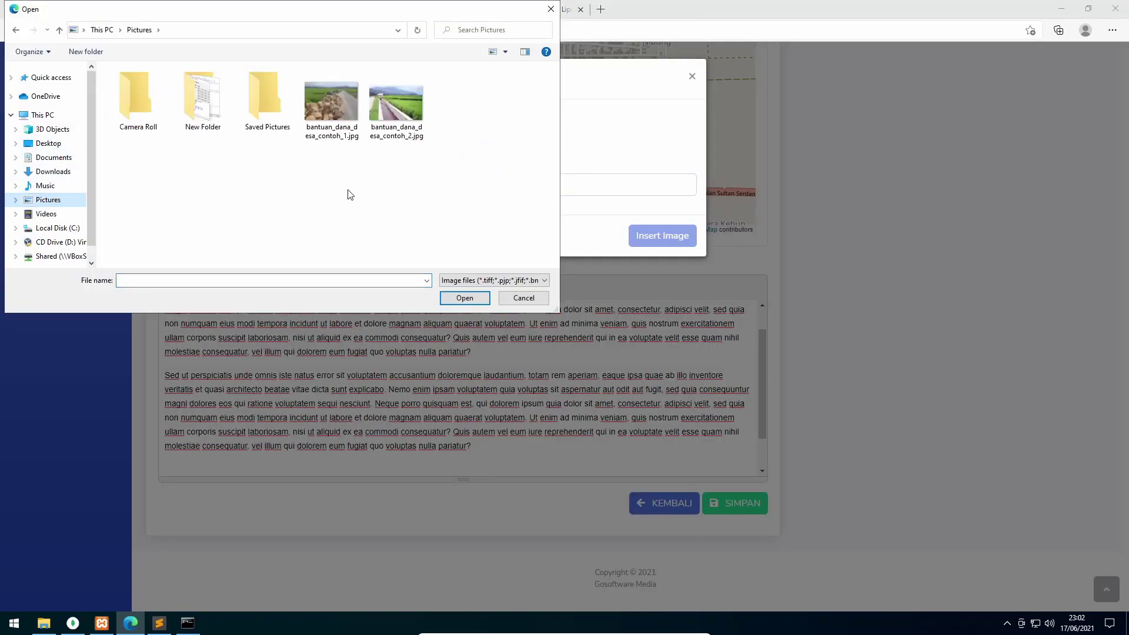
left_click(342, 114)
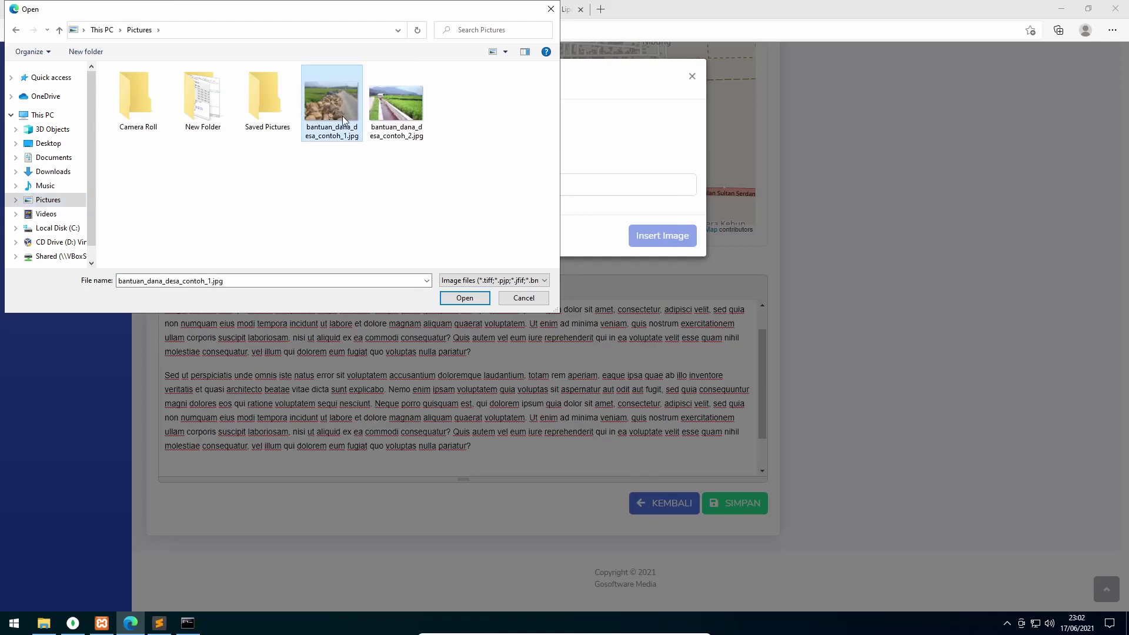
left_click(480, 298)
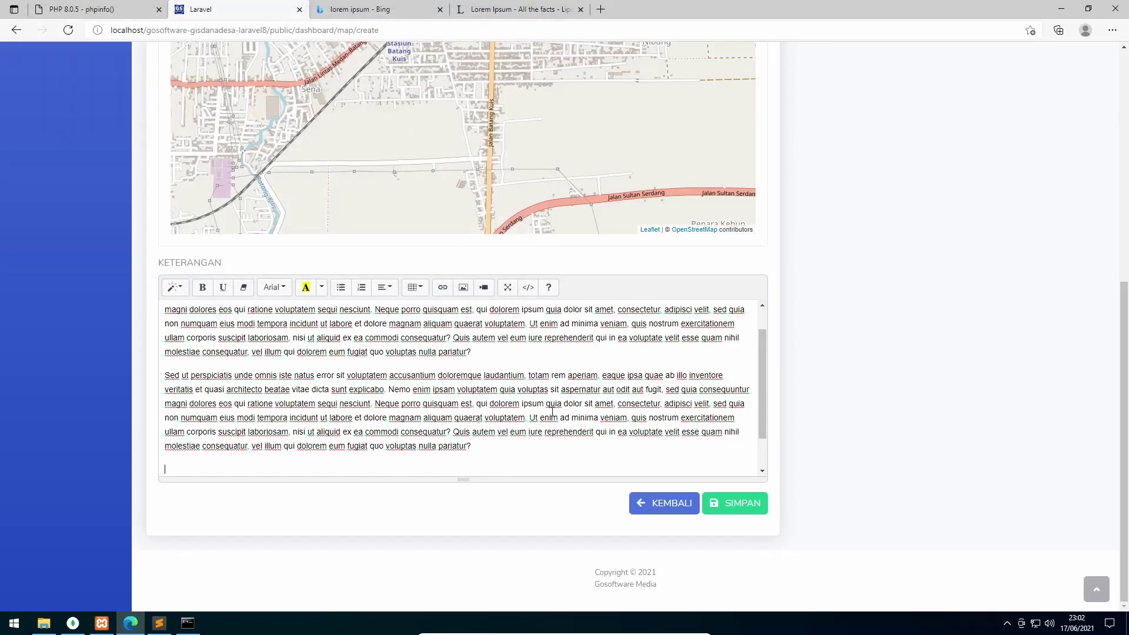
scroll(538, 404, "down", 1)
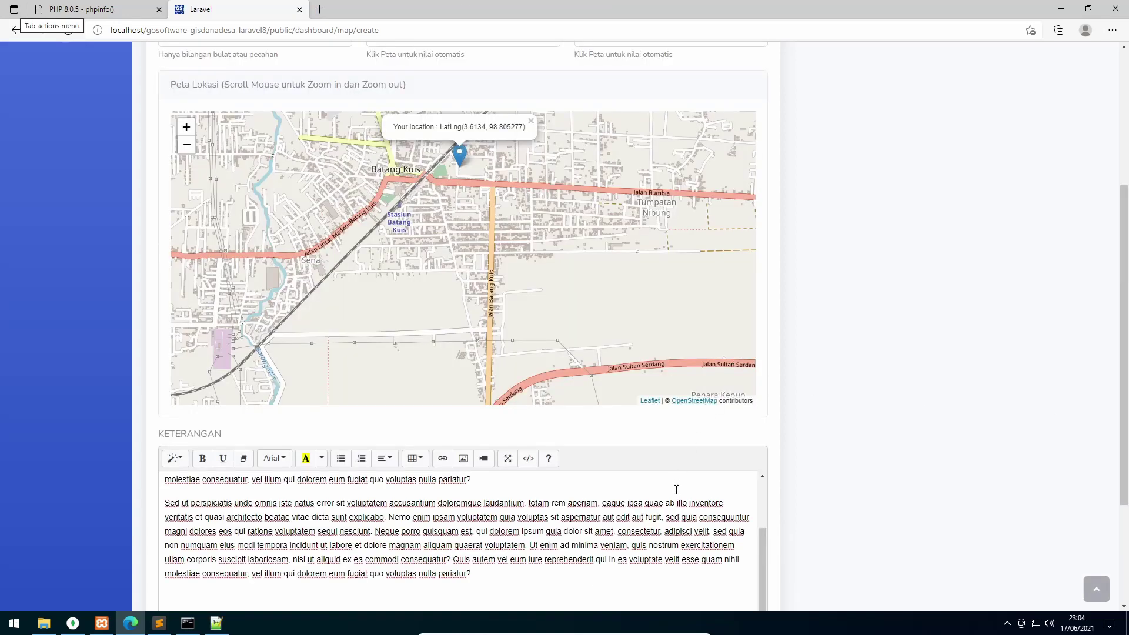
scroll(677, 490, "down", 3)
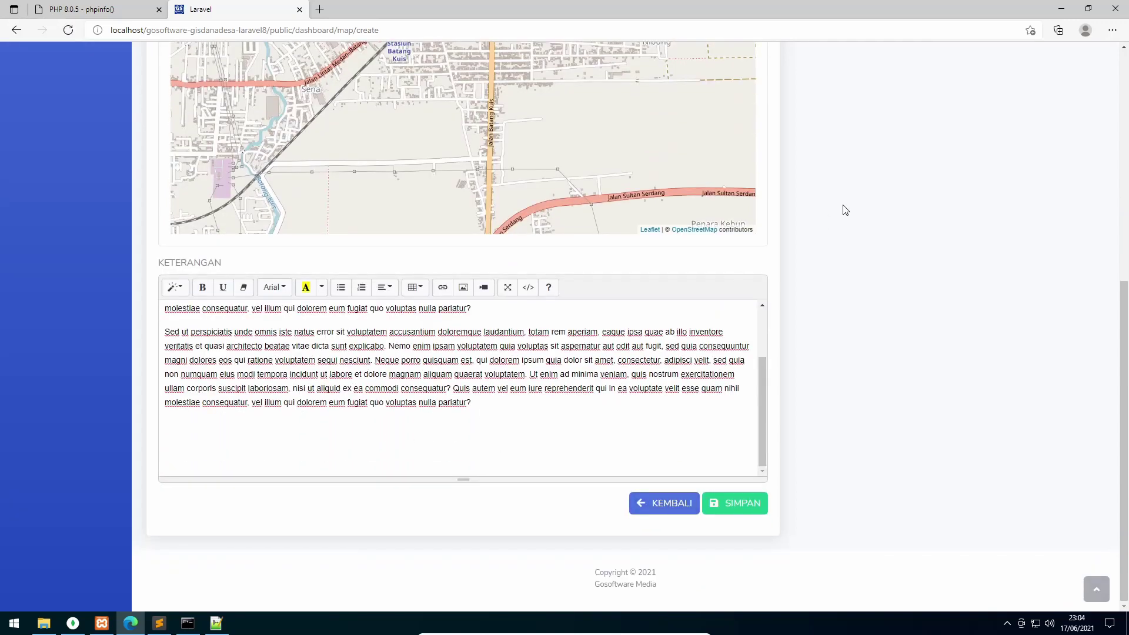
Read the upload's 500 GD Library error in the DevTools Console, then restore the xampp php folder
right_click(866, 161)
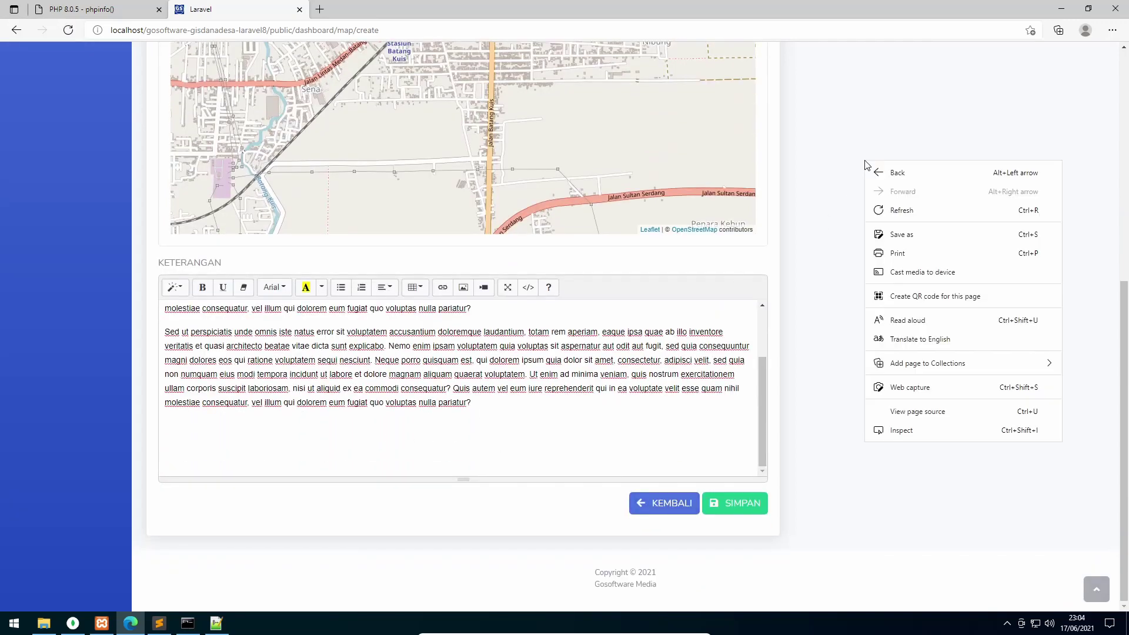
left_click(918, 434)
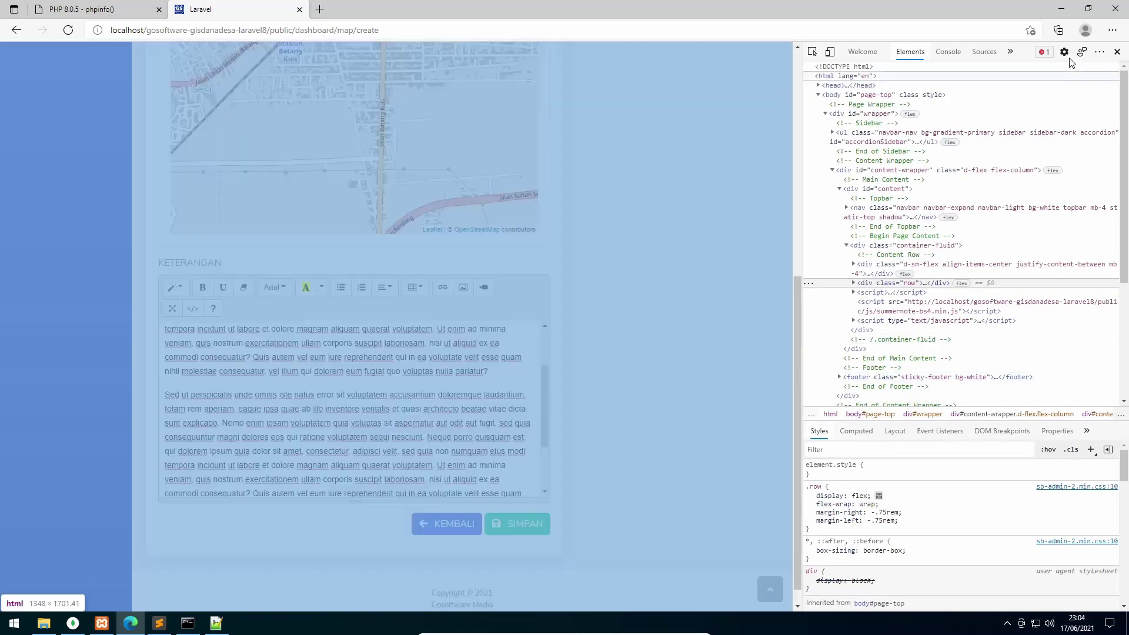
left_click(948, 51)
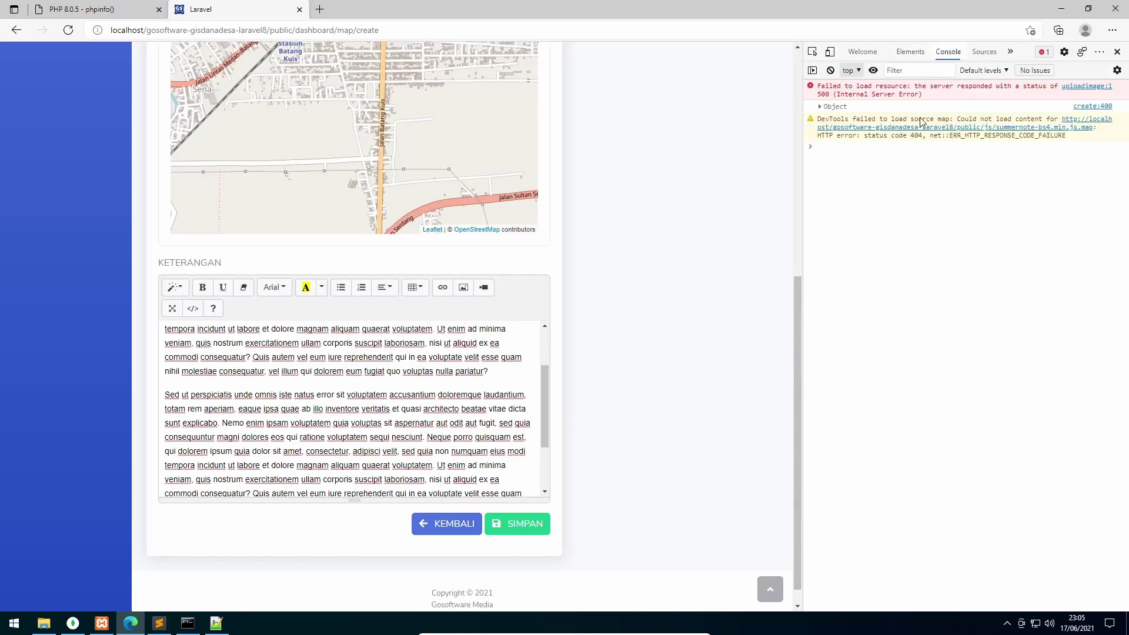
left_click(820, 107)
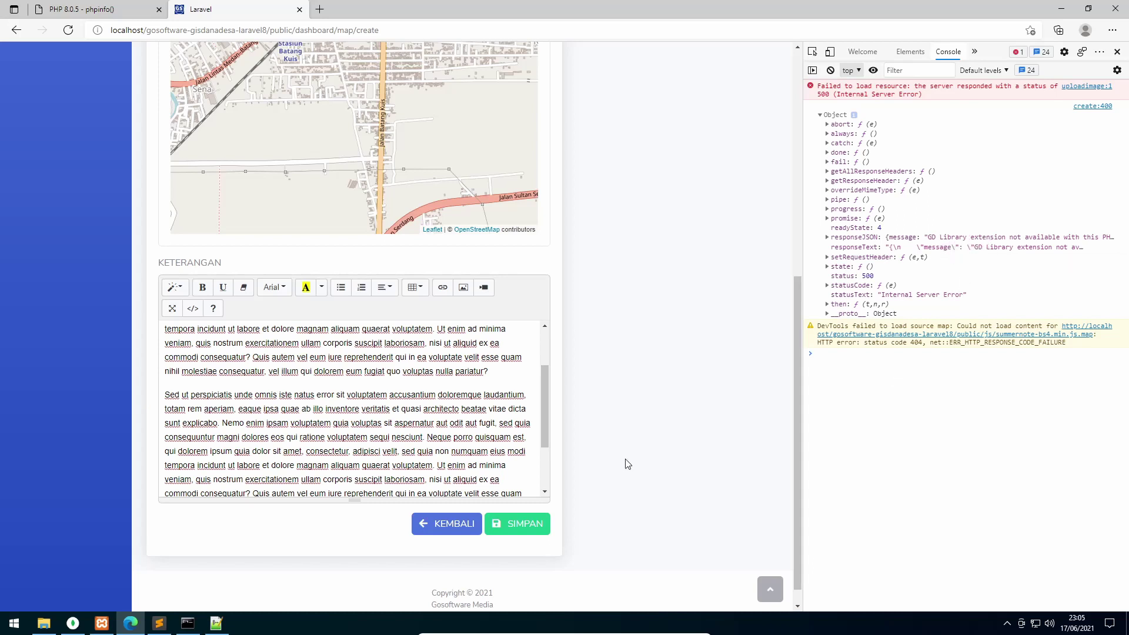
left_click(46, 622)
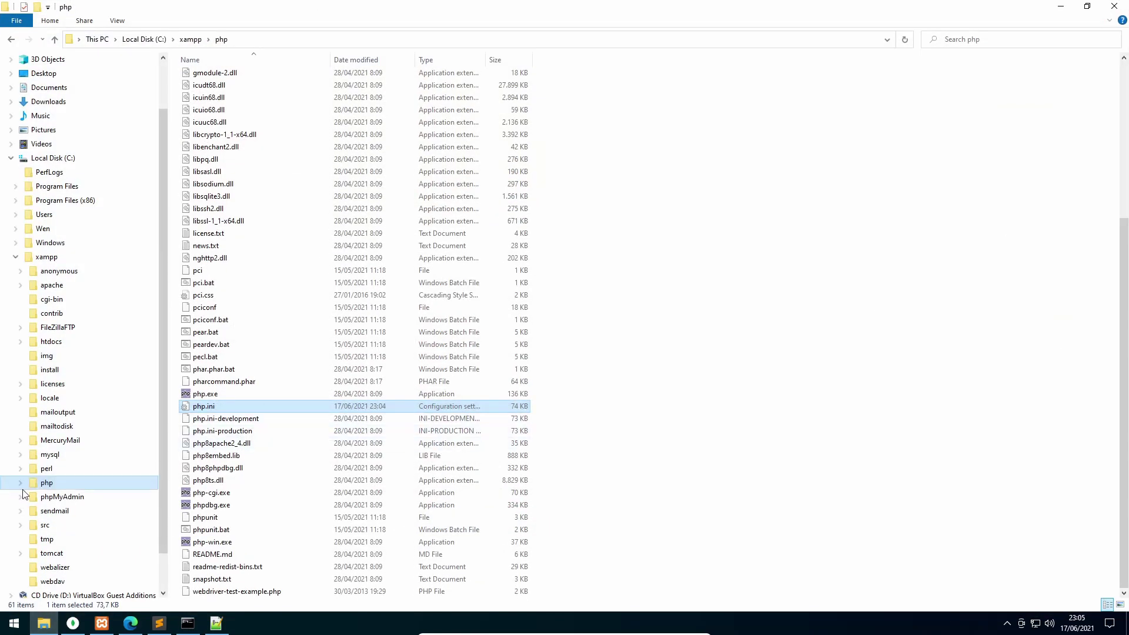
Open php.ini in Notepad++, confirm extension=gd on line 925 is enabled, then minimize it
right_click(208, 406)
left_click(273, 239)
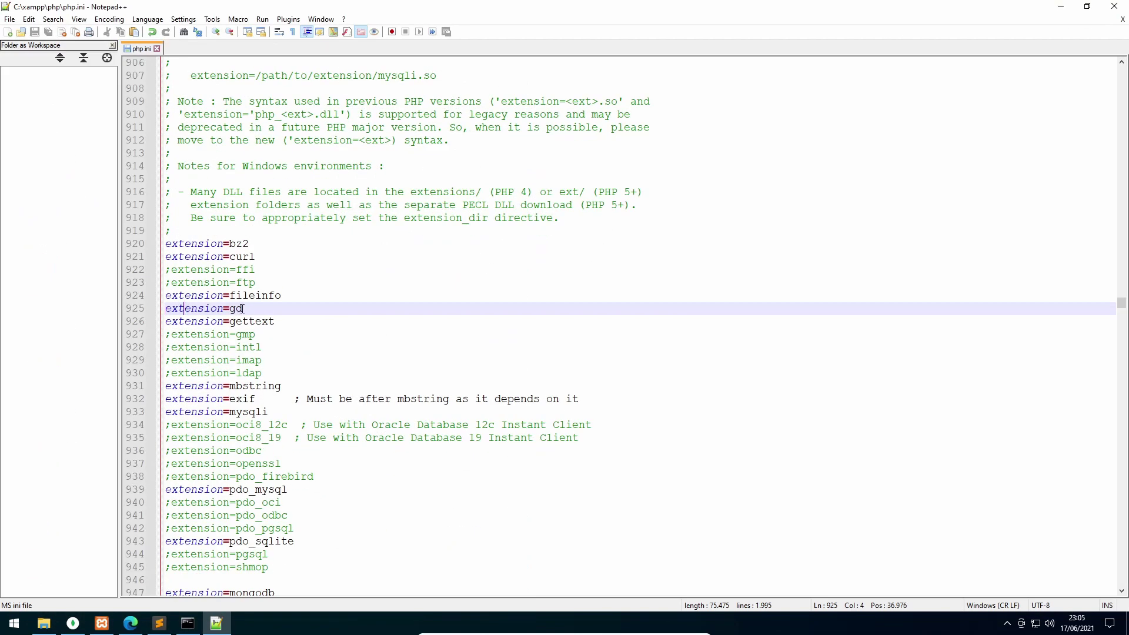
left_click_drag(244, 308, 156, 310)
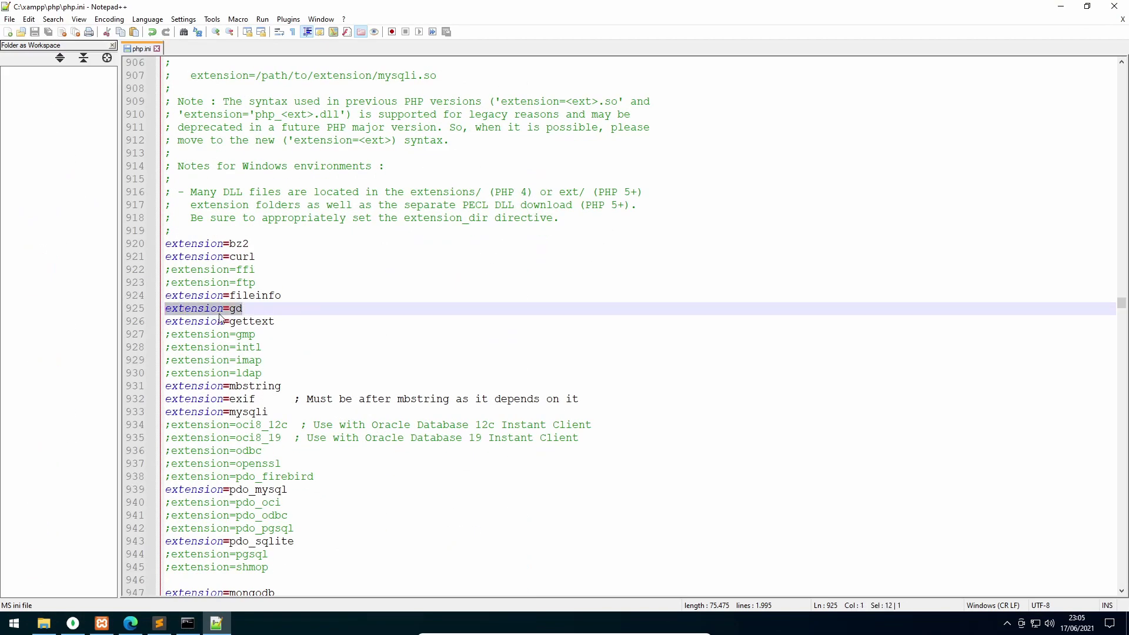
left_click(167, 310)
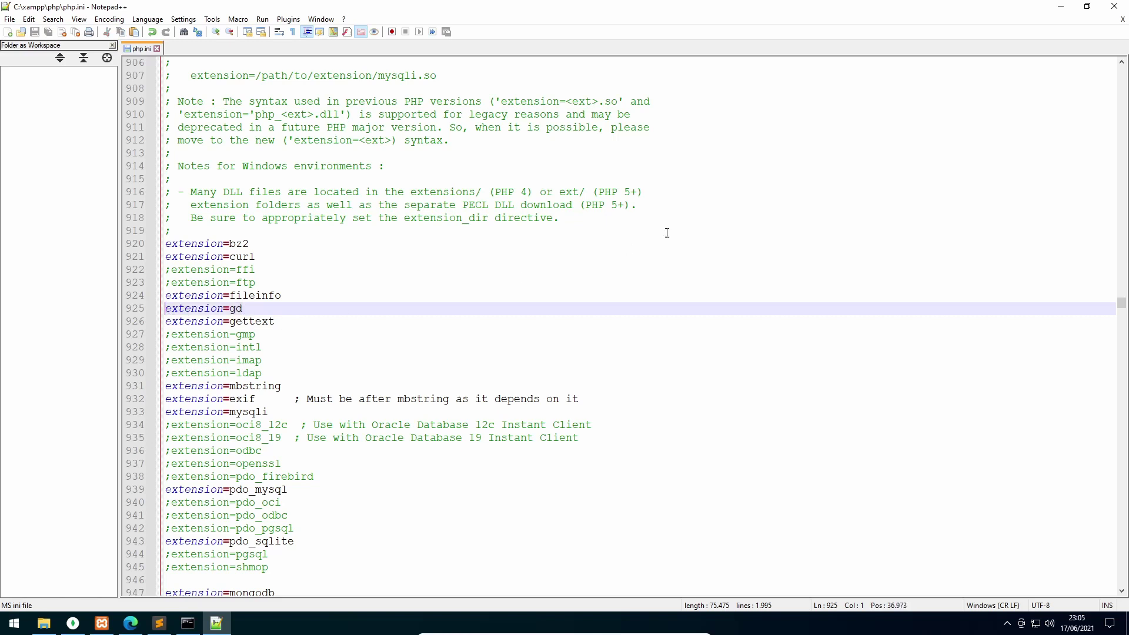
left_click(1062, 9)
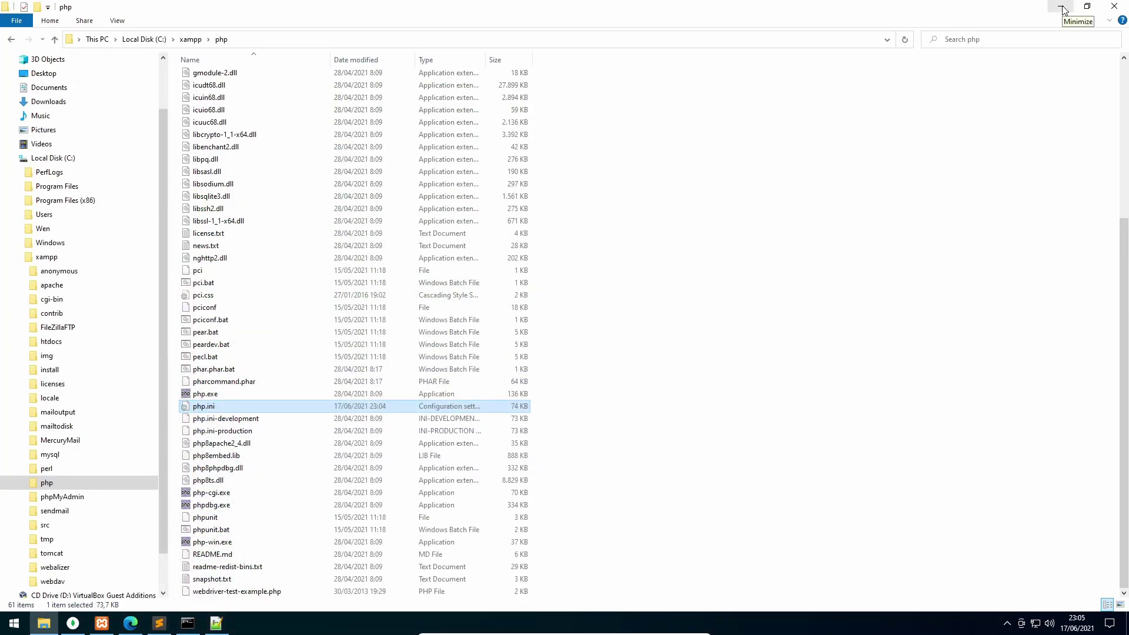
Restart Apache from the XAMPP Control Panel, then minimize it and return to the browser
left_click(1062, 8)
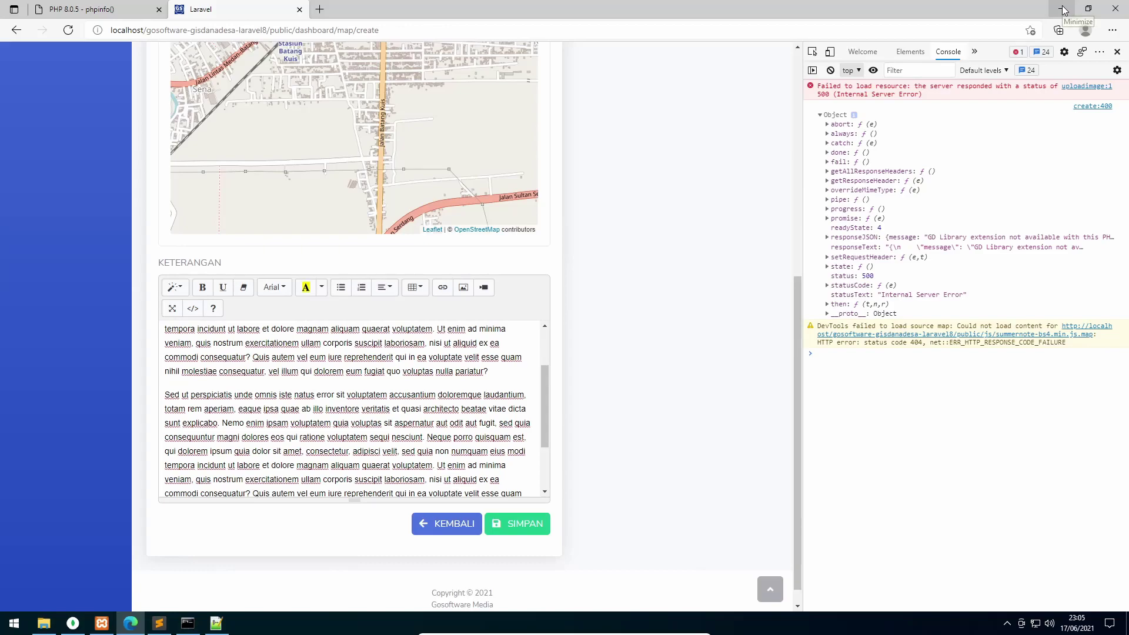
left_click(1063, 9)
left_click(1064, 10)
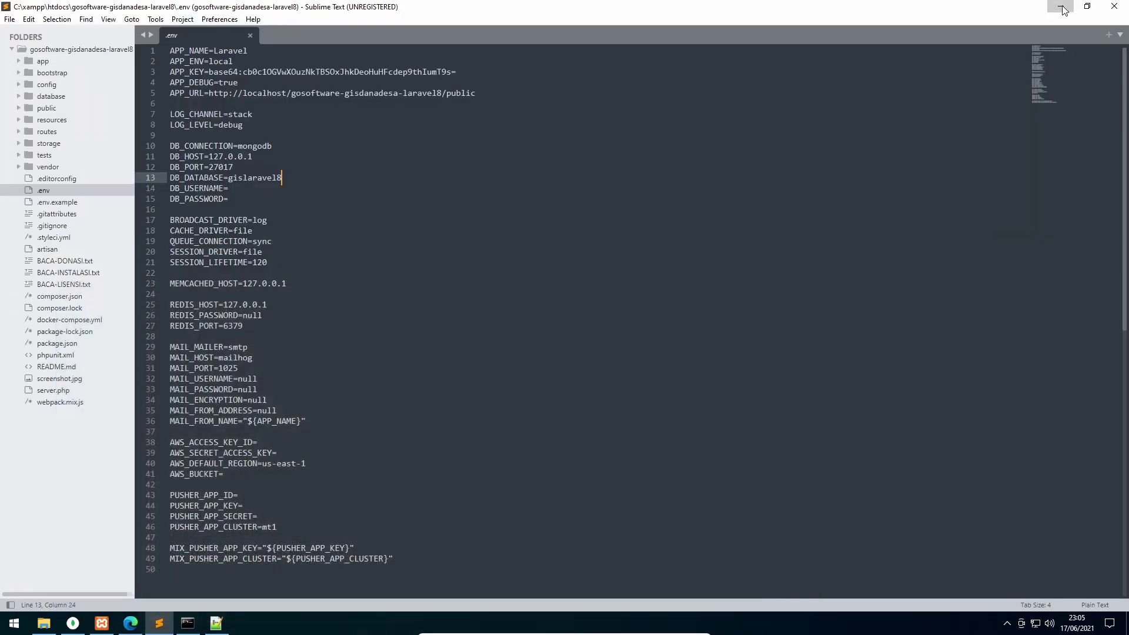
double_click(34, 256)
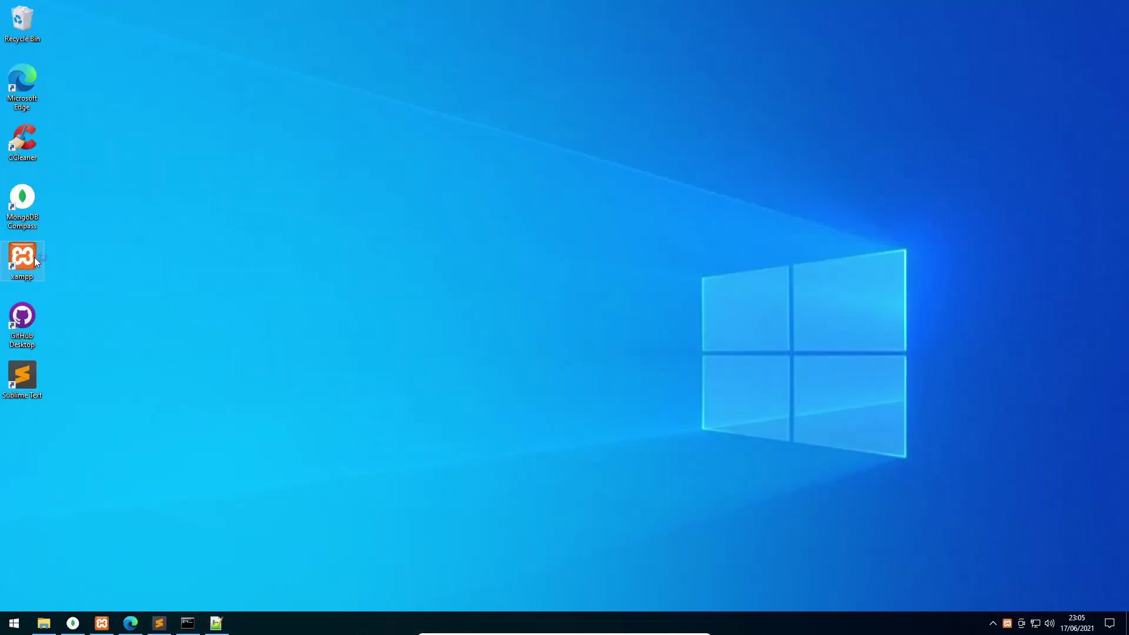
left_click(935, 419)
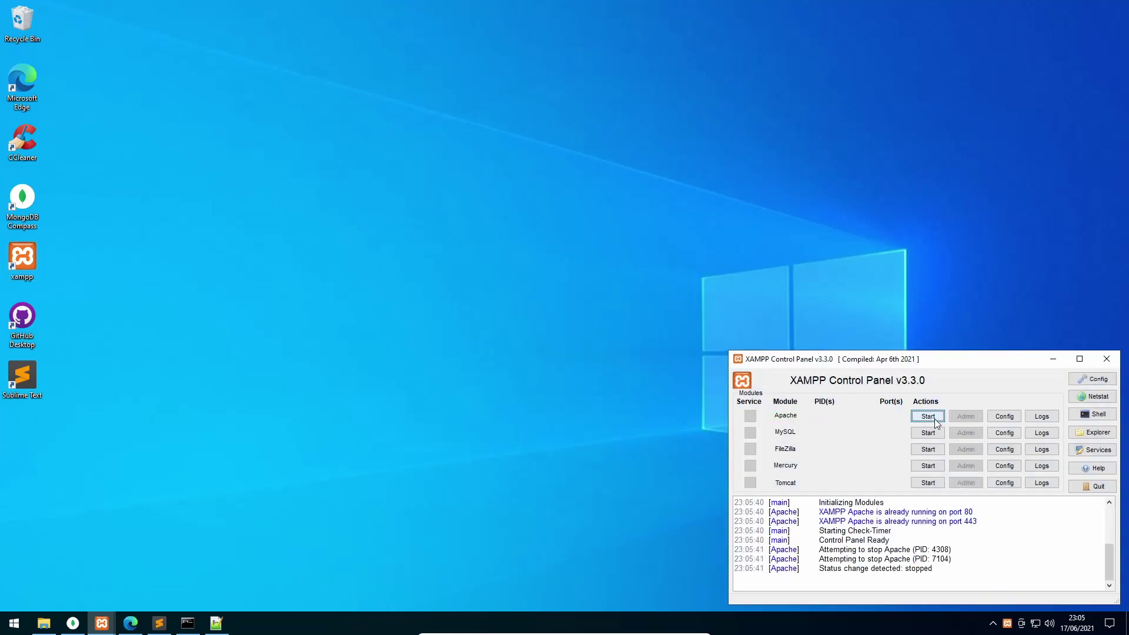
left_click(934, 419)
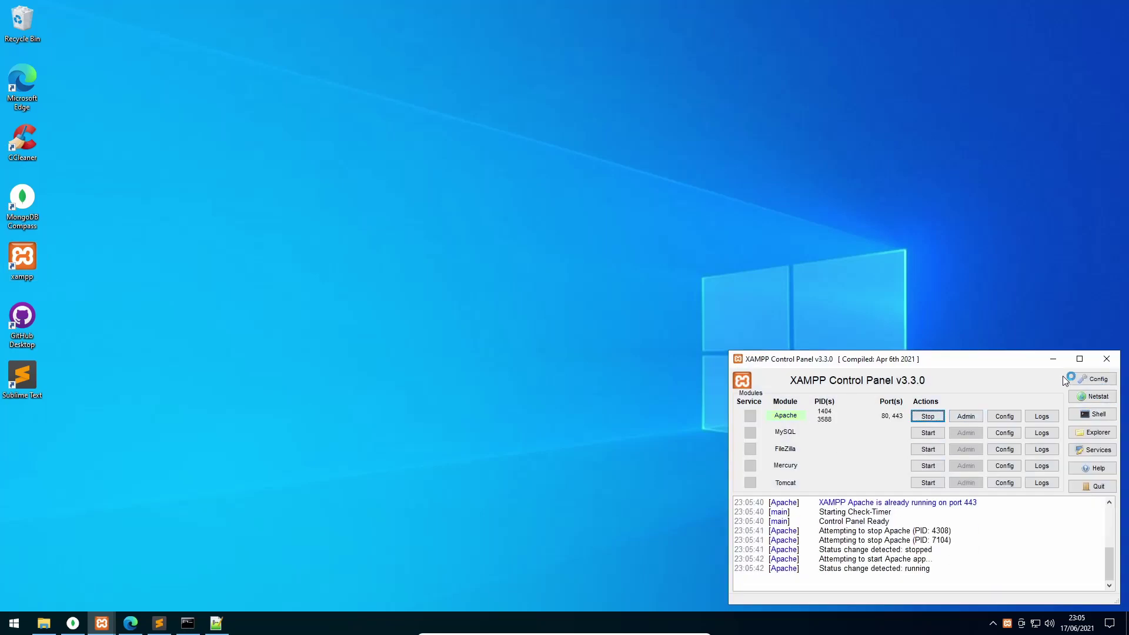
left_click(1053, 359)
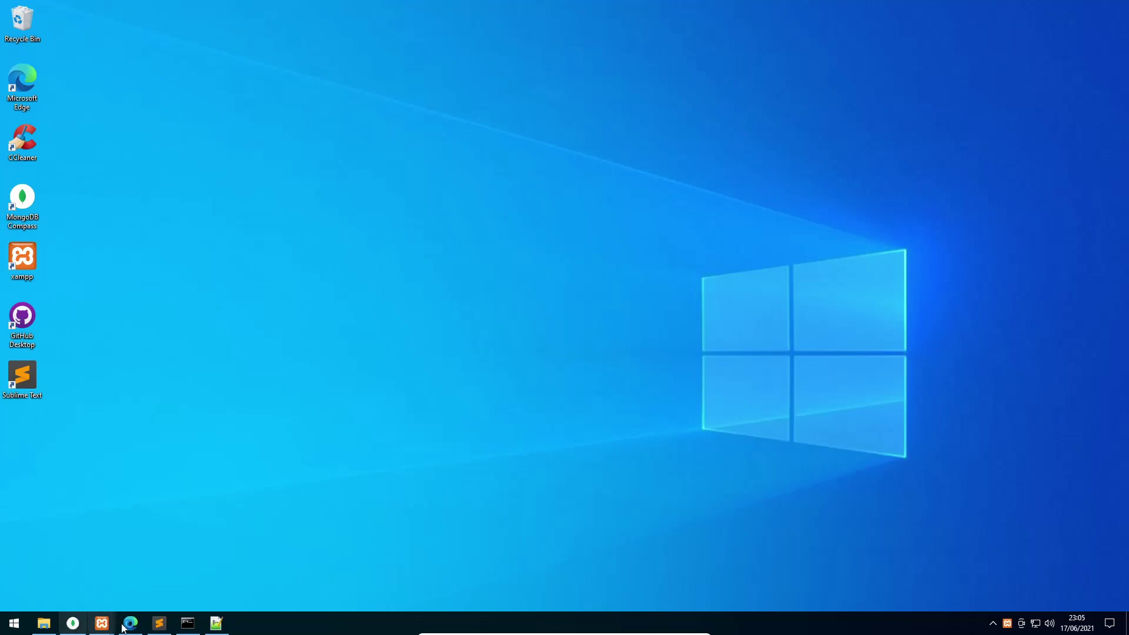
left_click(132, 623)
Insert bantuan_dana_desa_contoh_1.jpg at the end of the description
scroll(297, 468, "down", 3)
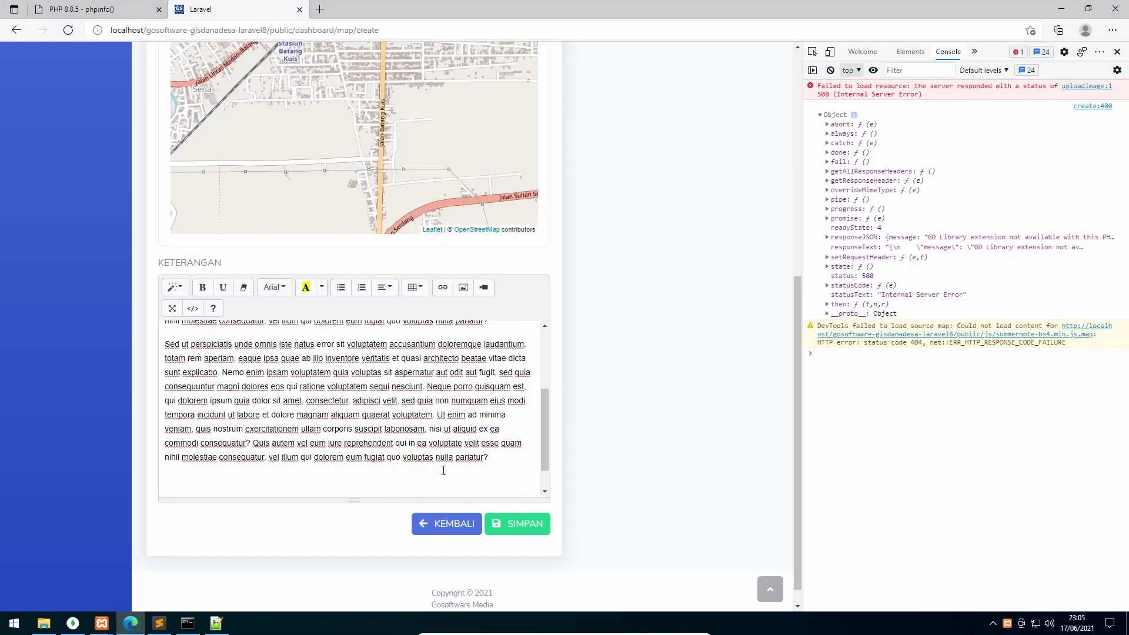
left_click(296, 476)
key("BackSpace")
key("BackSpace")
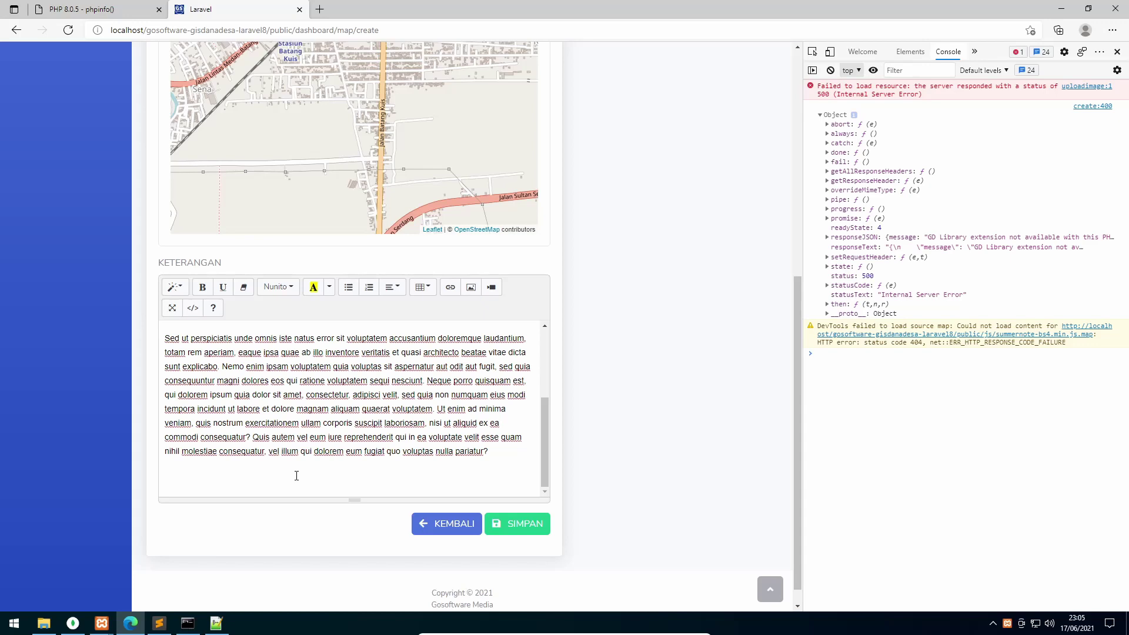
left_click(471, 287)
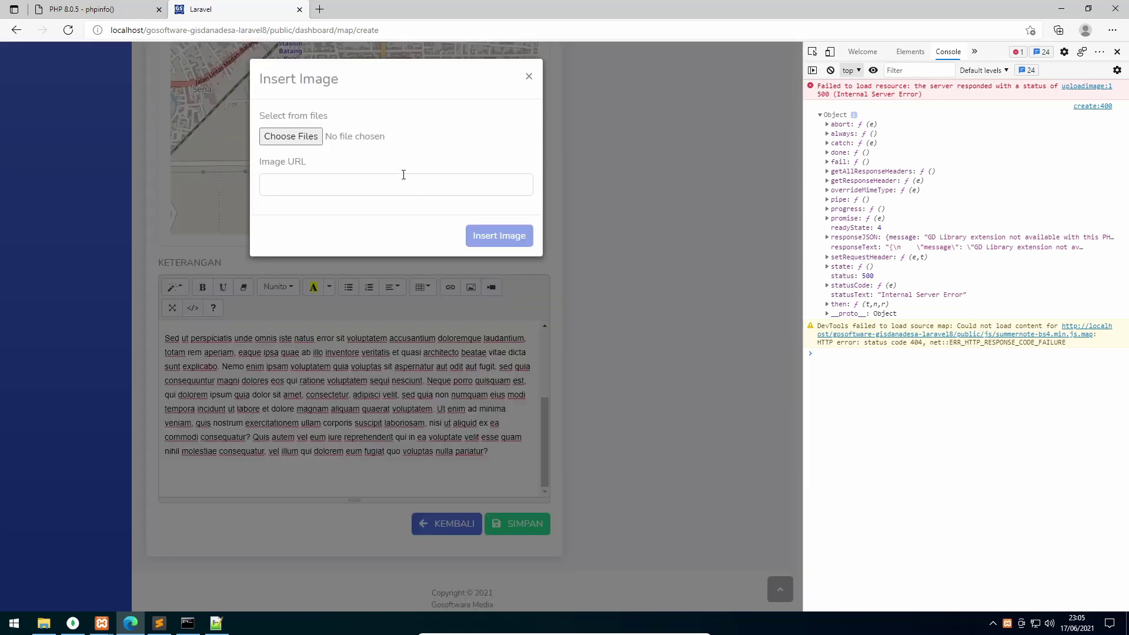
left_click(302, 138)
left_click(329, 108)
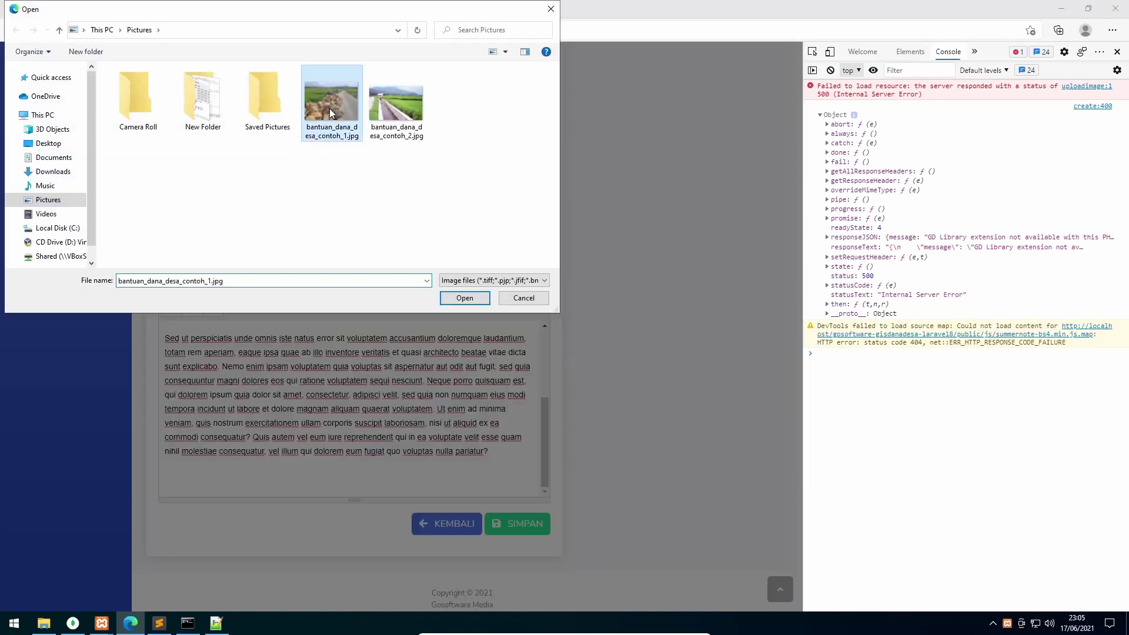
left_click(454, 299)
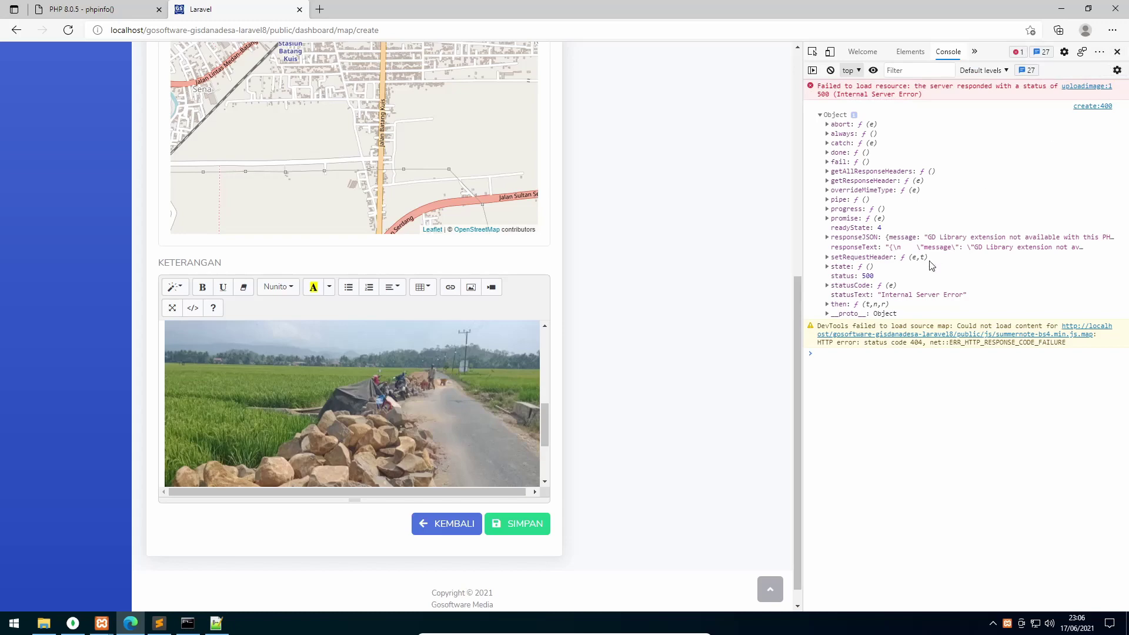
Close DevTools and save the 2019 Sena Semenisasi Jalan entry with SIMPAN
left_click(1118, 52)
scroll(446, 434, "down", 2)
scroll(446, 434, "up", 8)
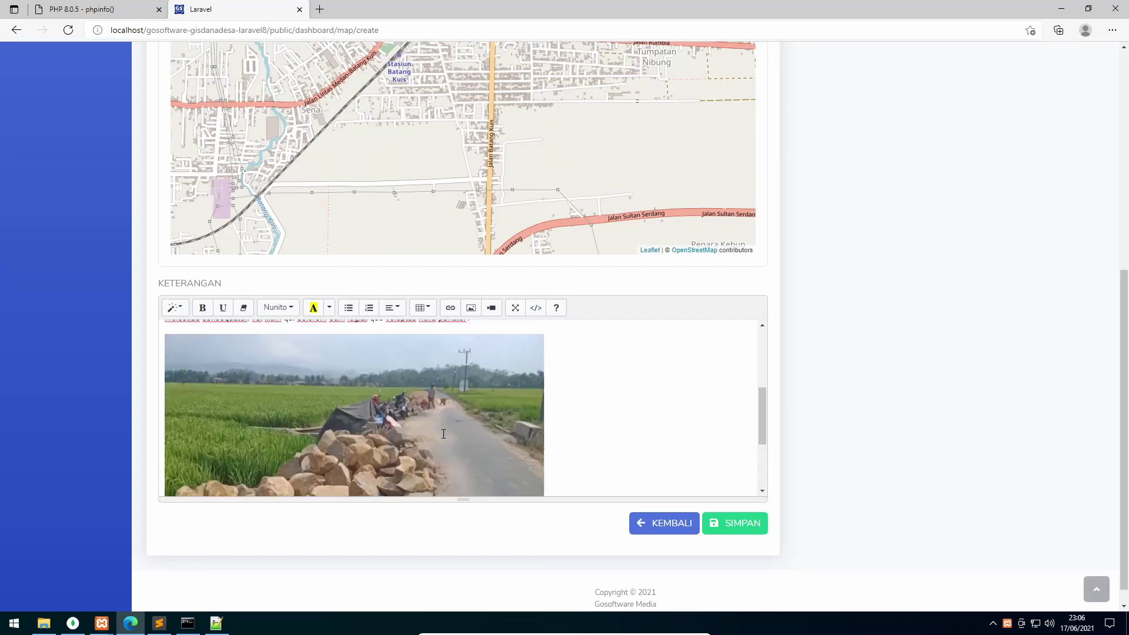
left_click(753, 524)
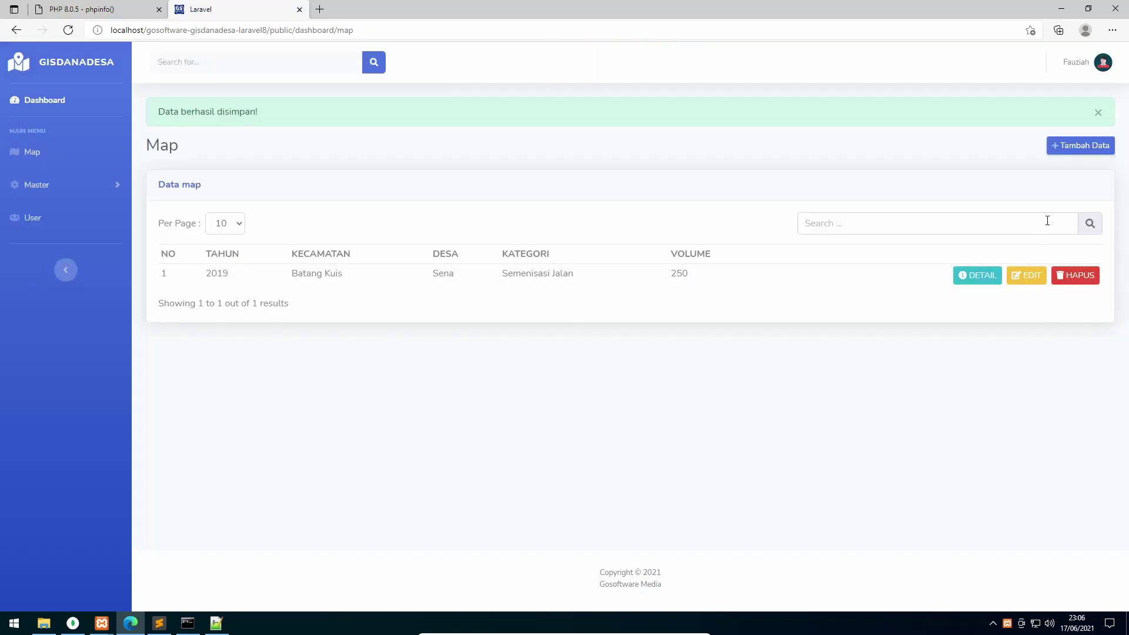
left_click(1104, 151)
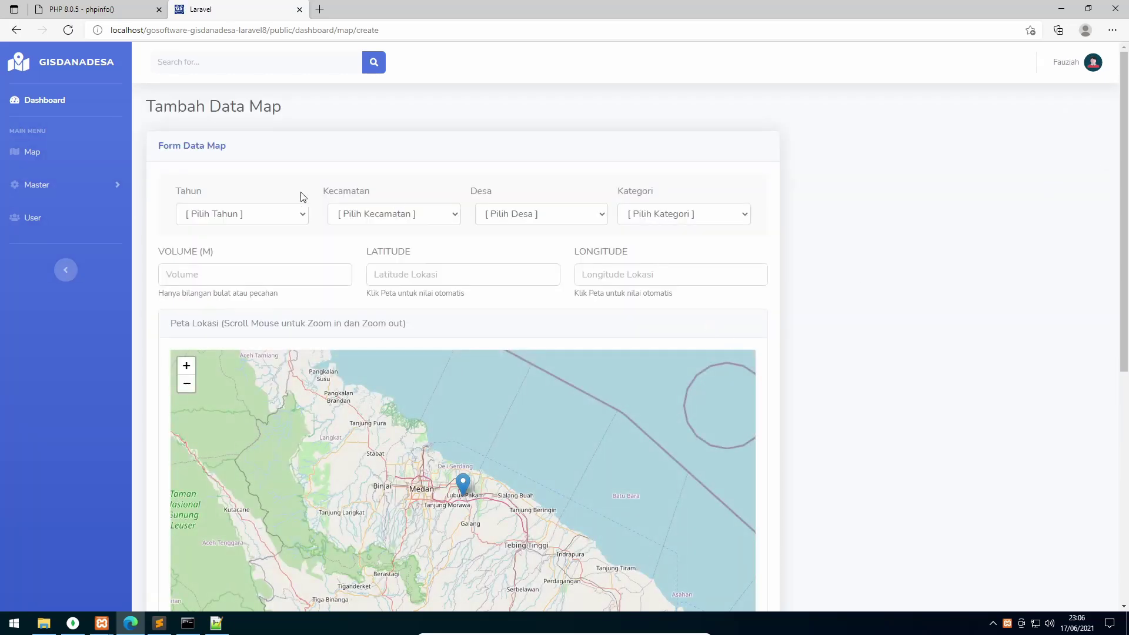
Choose year 2020, Batang Kuis, village 1002 - Bakaran Batu, and category Semenisasi Jalan
left_click(295, 213)
left_click(227, 260)
left_click(397, 206)
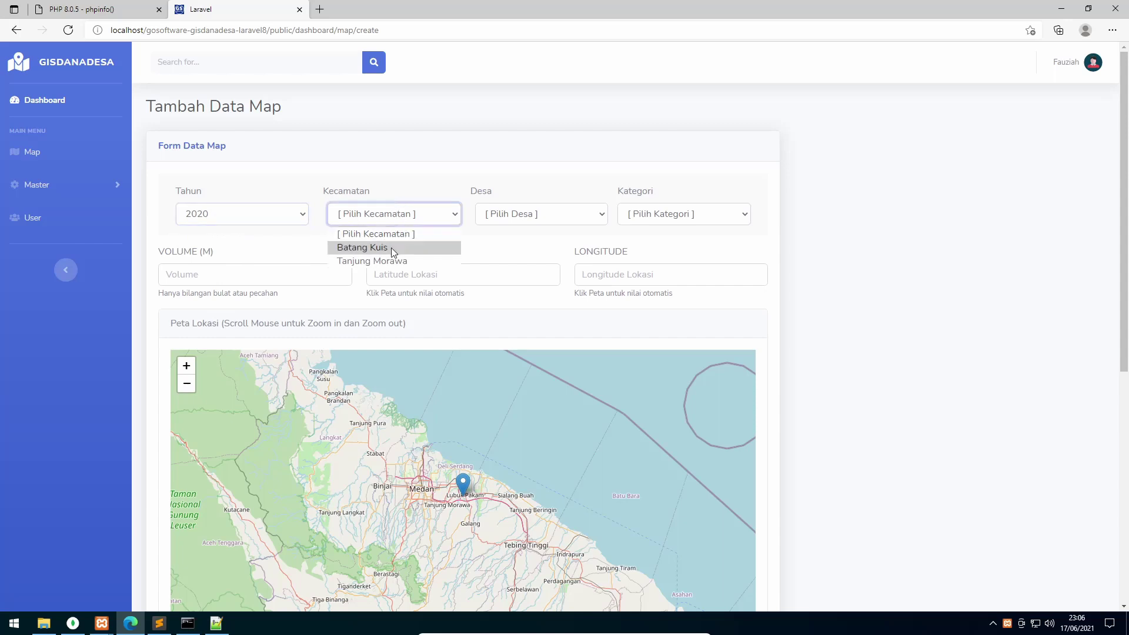
left_click(391, 248)
left_click(542, 217)
left_click(559, 260)
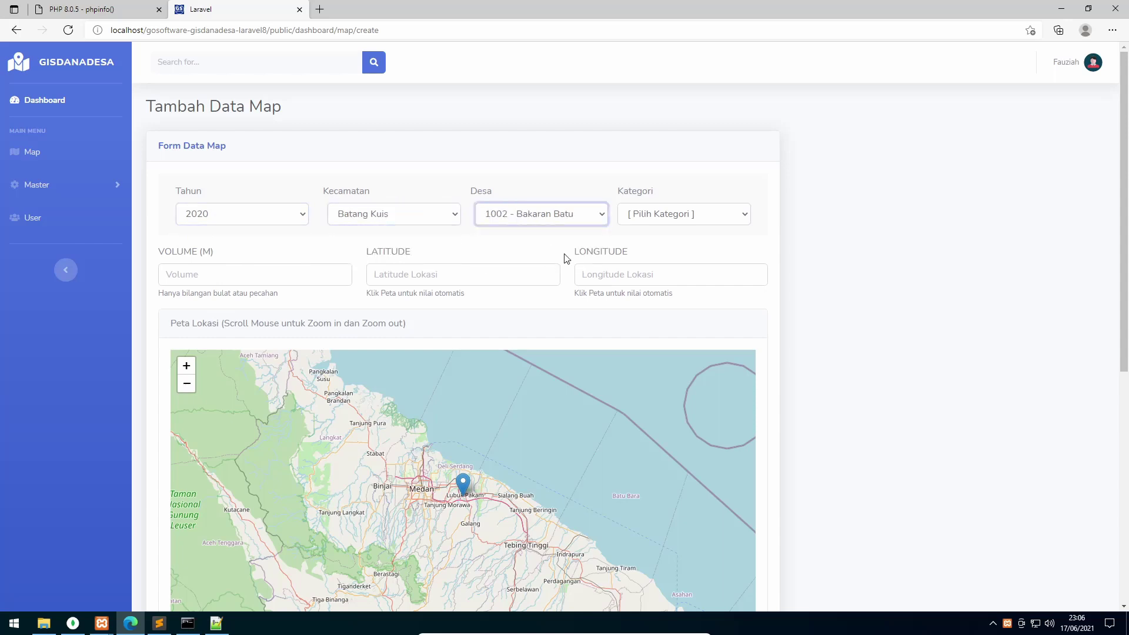
left_click(690, 218)
left_click(683, 262)
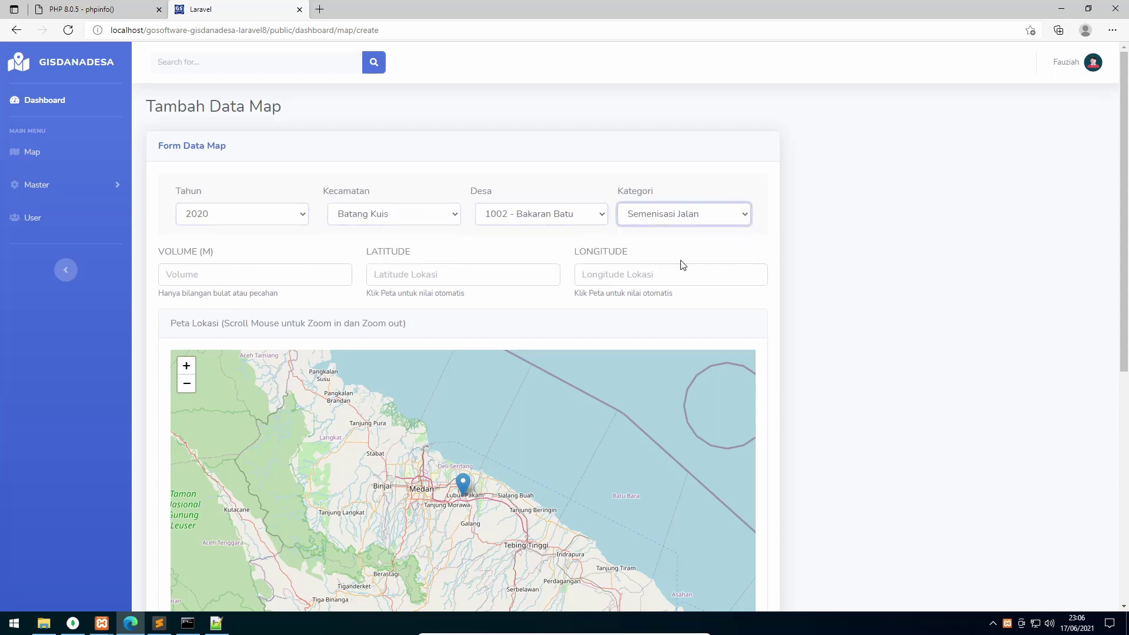
Enter volume 254 and click a Batang Kuis location (3.6144, 98.8011) on the map
left_click(250, 280)
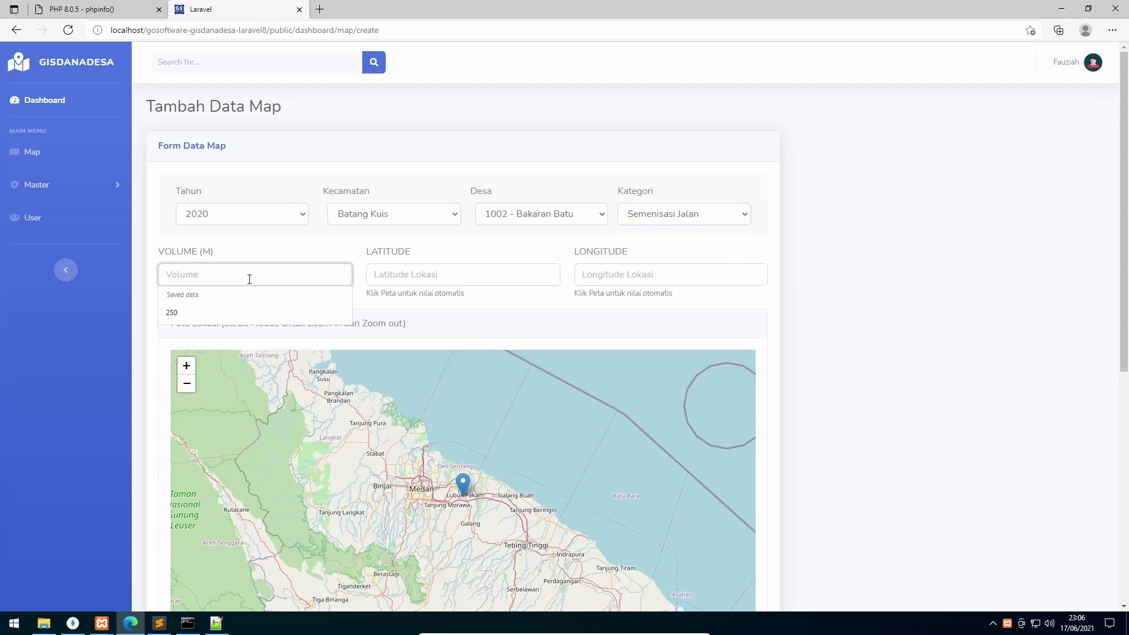
type("254")
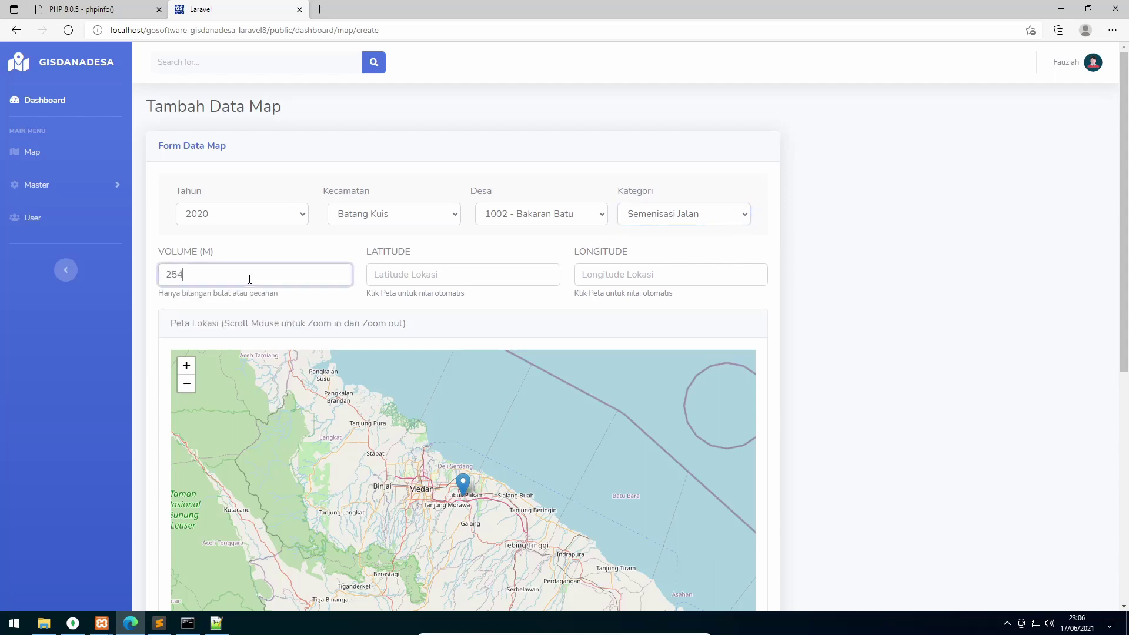
scroll(476, 493, "up", 4)
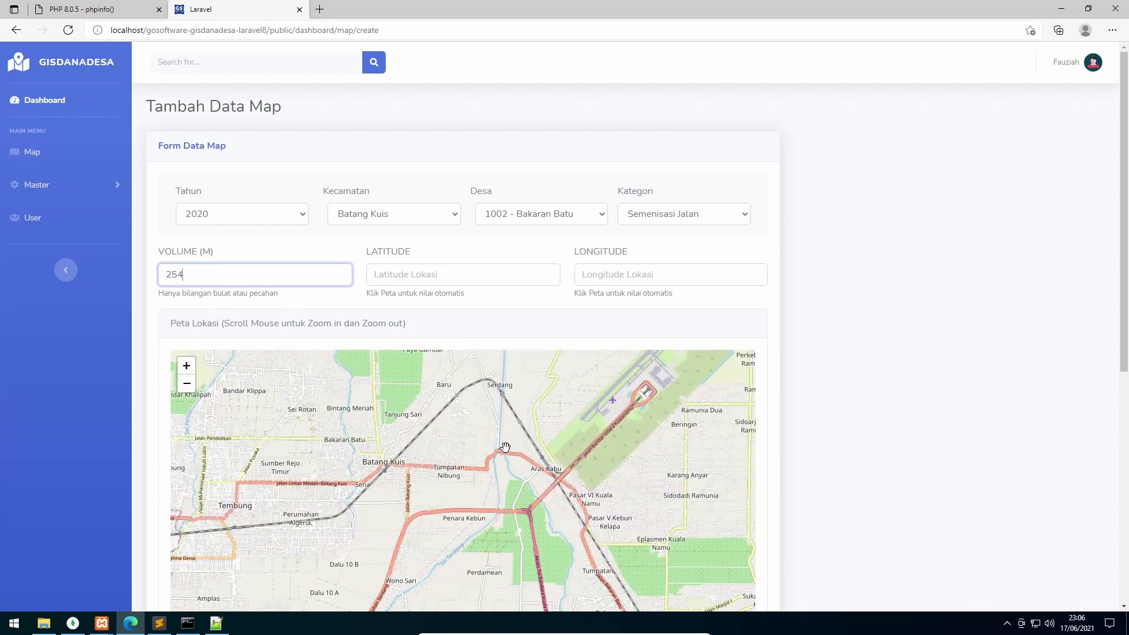
scroll(383, 470, "up", 2)
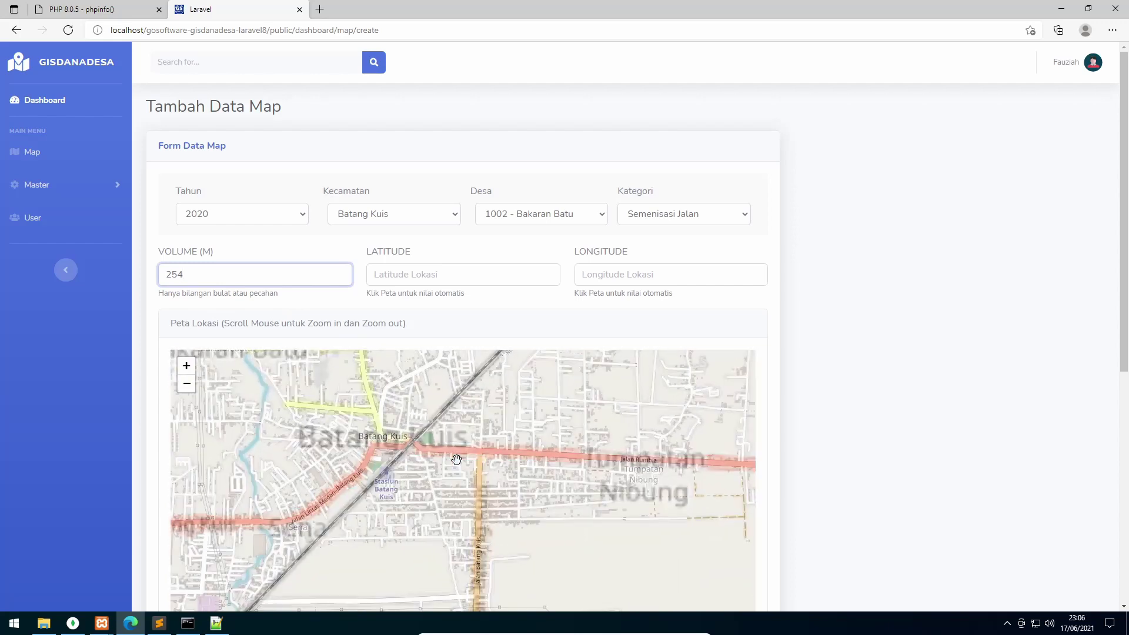
left_click(389, 419)
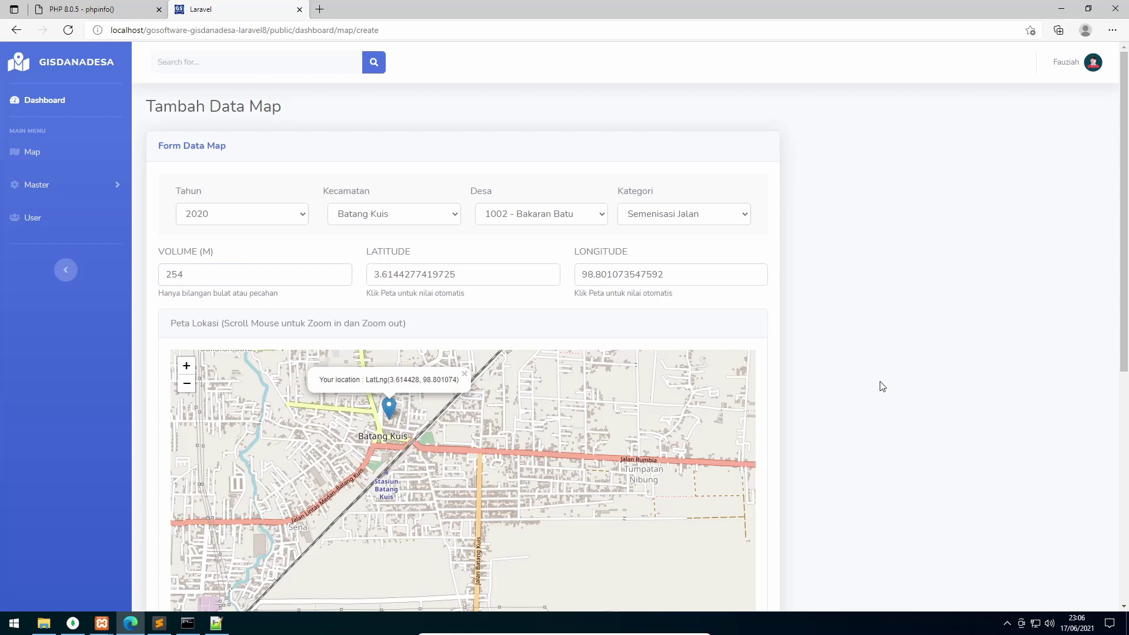
scroll(883, 386, "down", 5)
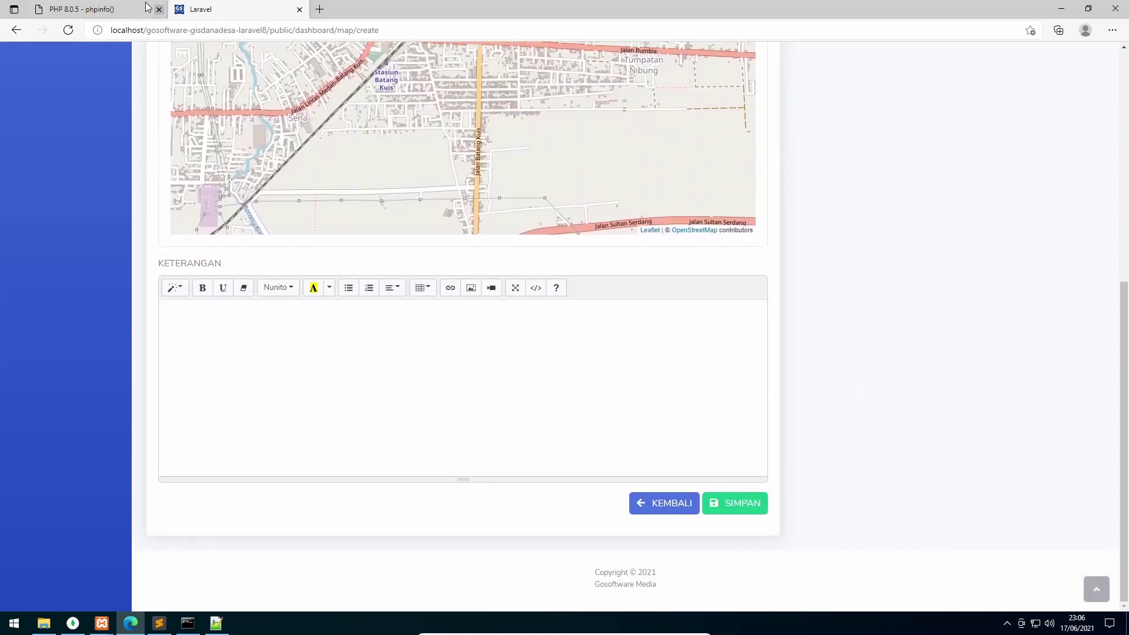
Copy the standard Lorem Ipsum passage from lipsum.com via Bing, then return to the form tab
left_click(319, 9)
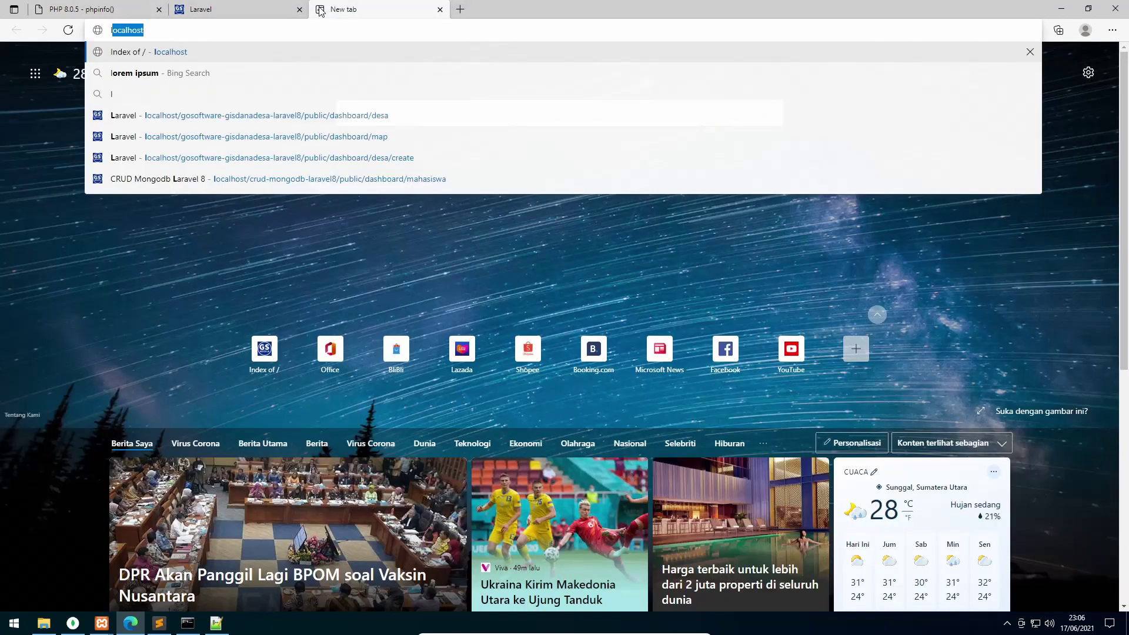
type("loren")
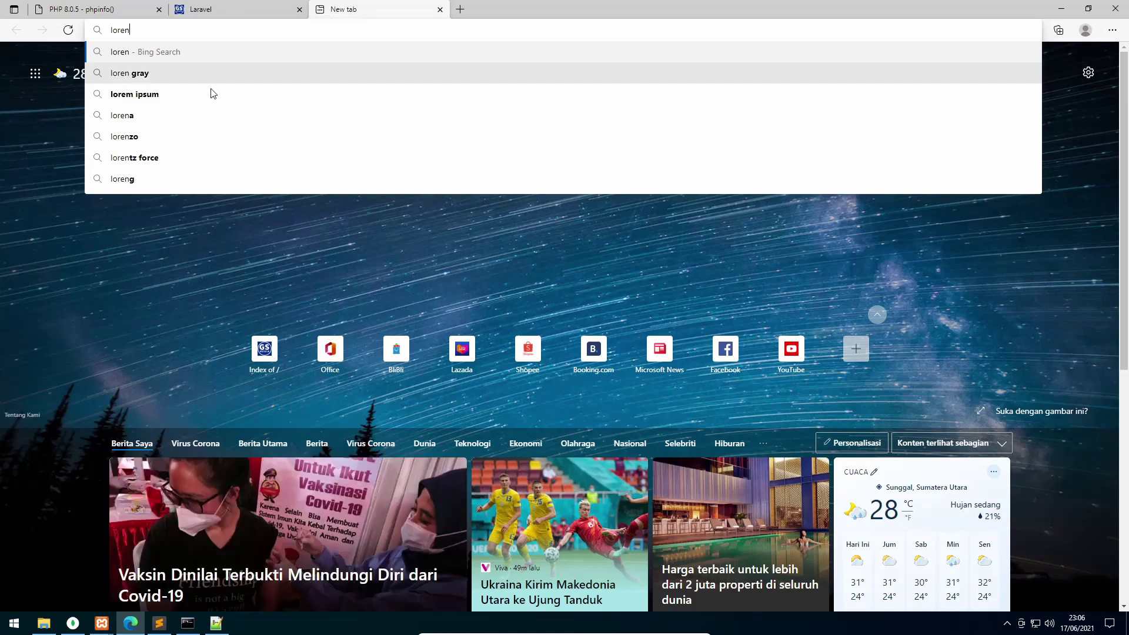
left_click(195, 94)
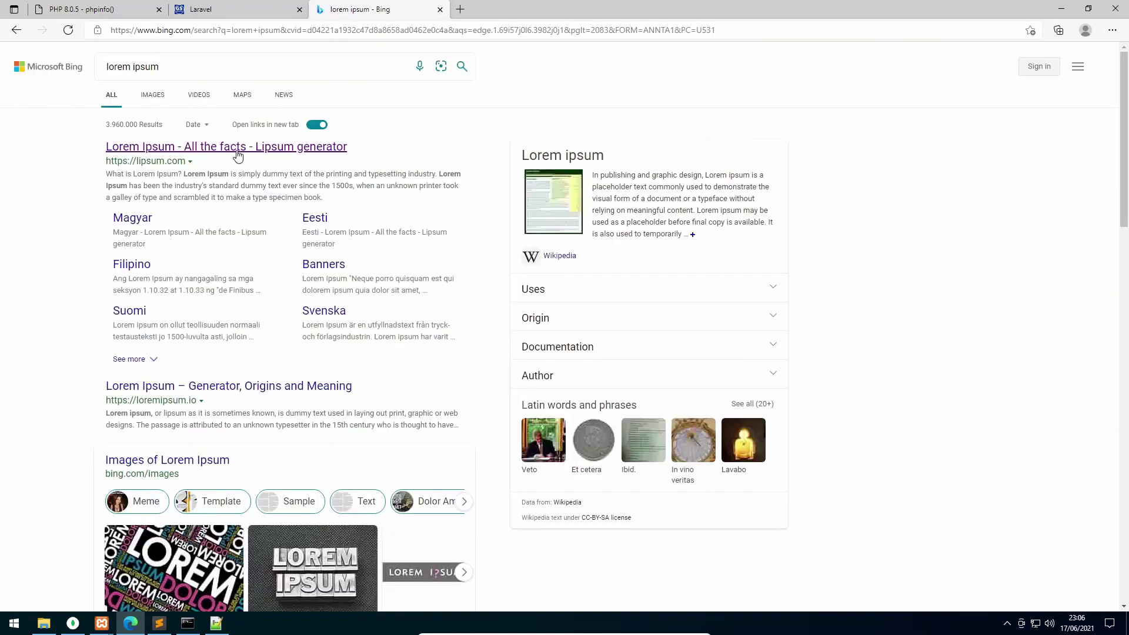
left_click(238, 148)
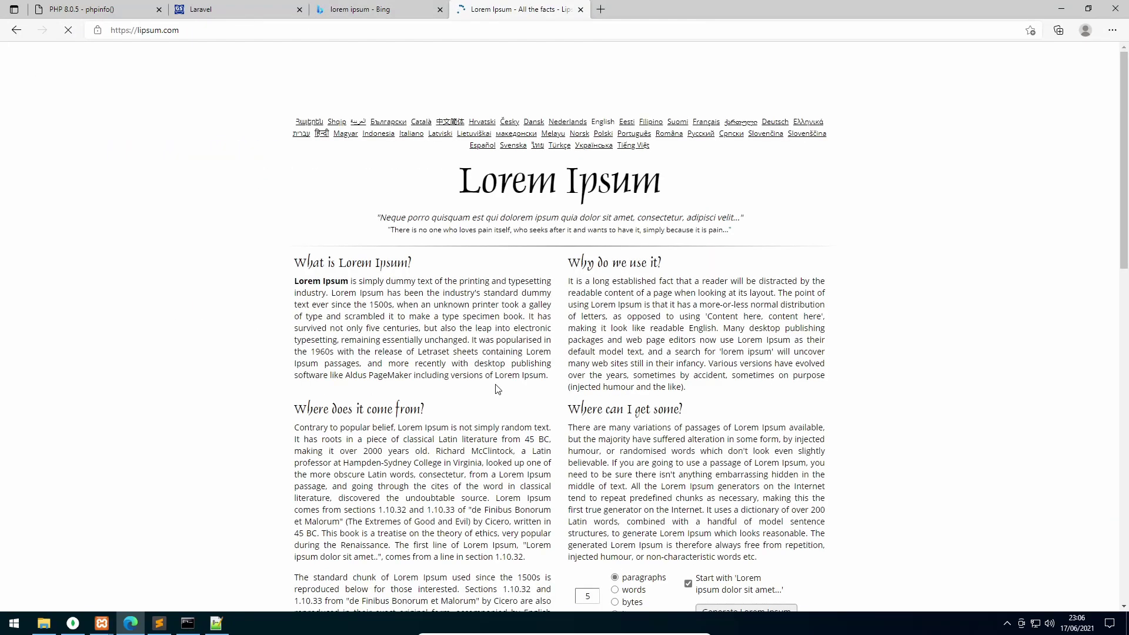
scroll(496, 388, "down", 12)
scroll(323, 190, "up", 2)
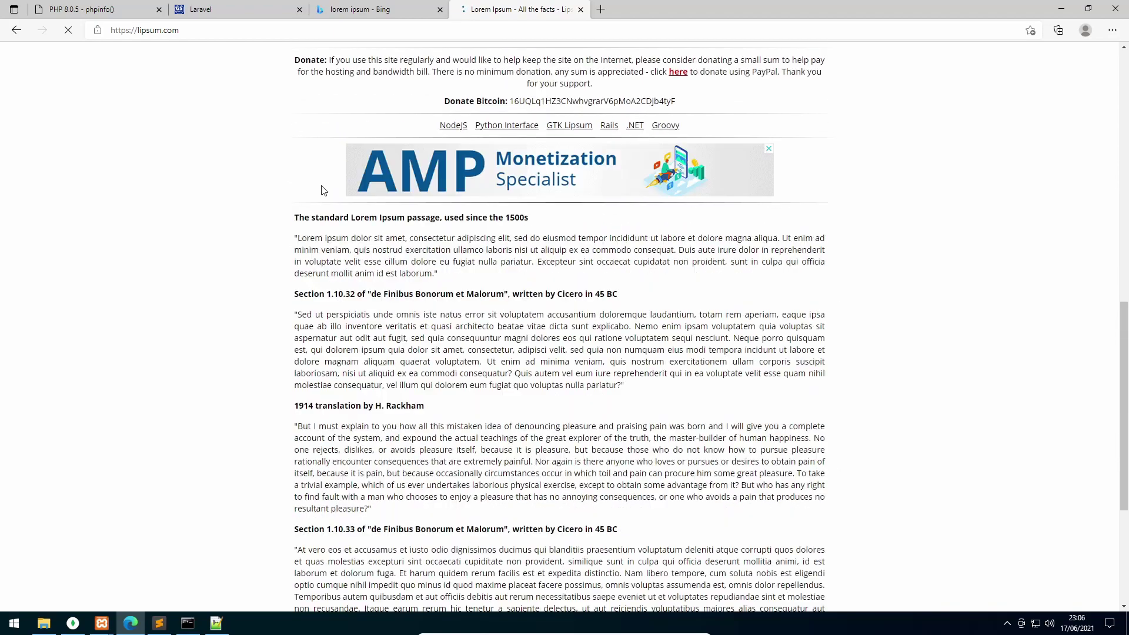
left_click_drag(300, 239, 433, 274)
key("ctrl+c")
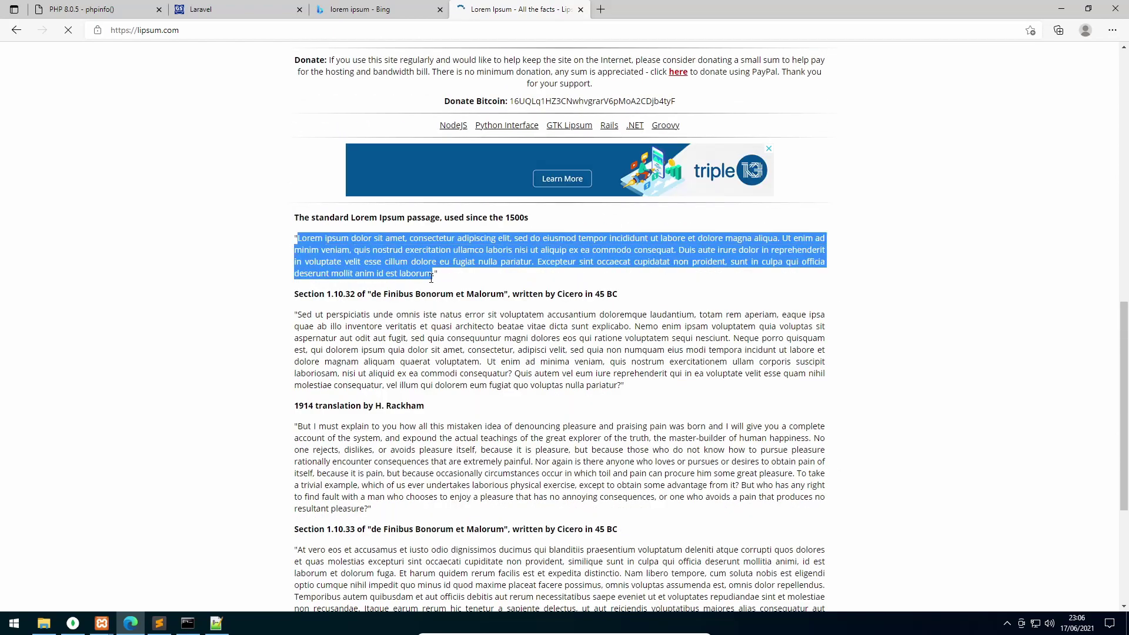
left_click(249, 10)
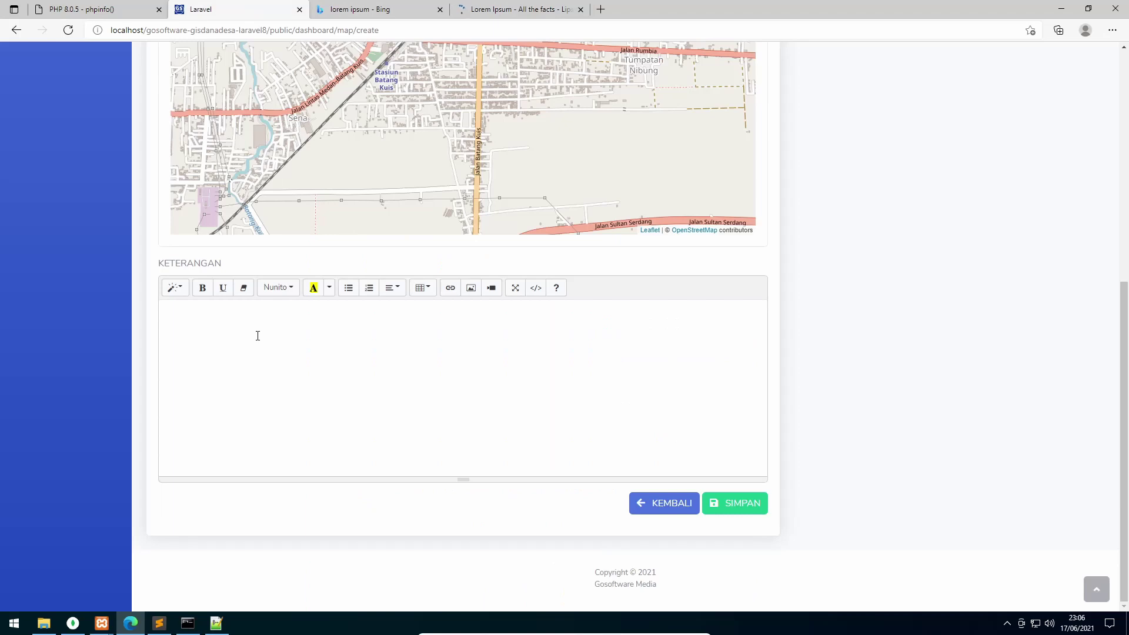
Paste the passage twice into the description and insert bantuan_dana_desa_contoh_2.jpg
left_click(257, 336)
key("ctrl+v")
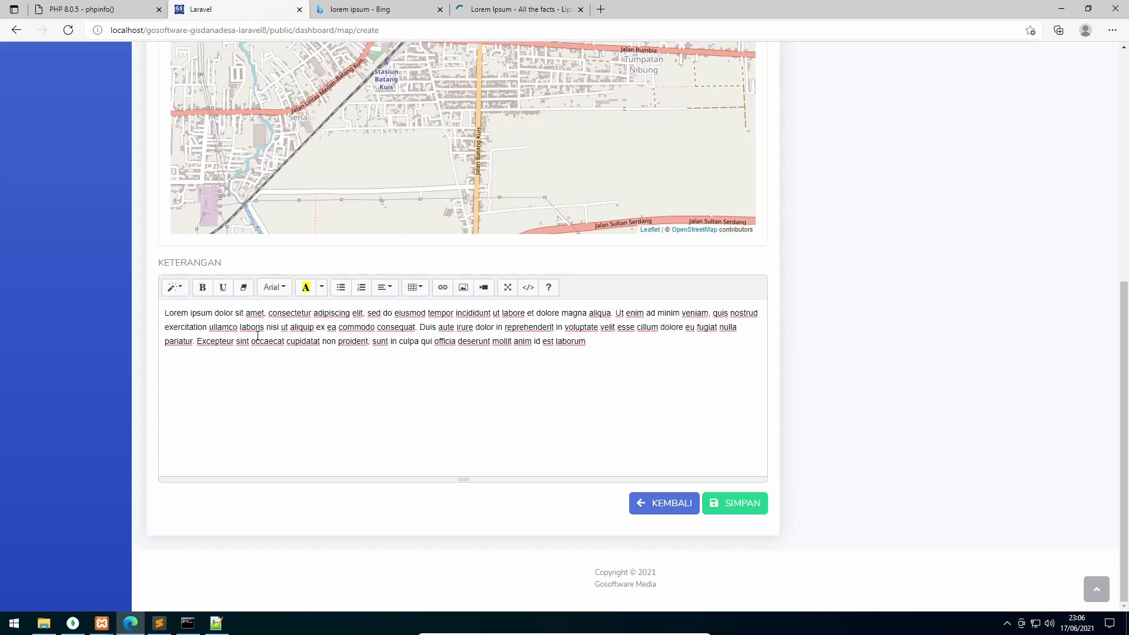
key("ctrl+v")
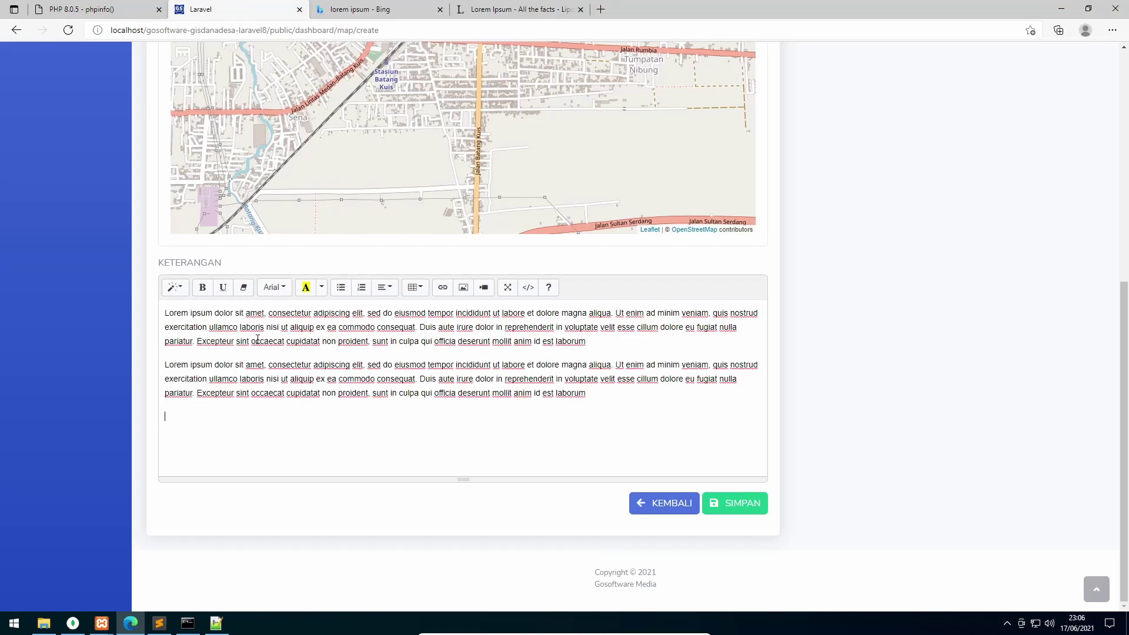
left_click(464, 287)
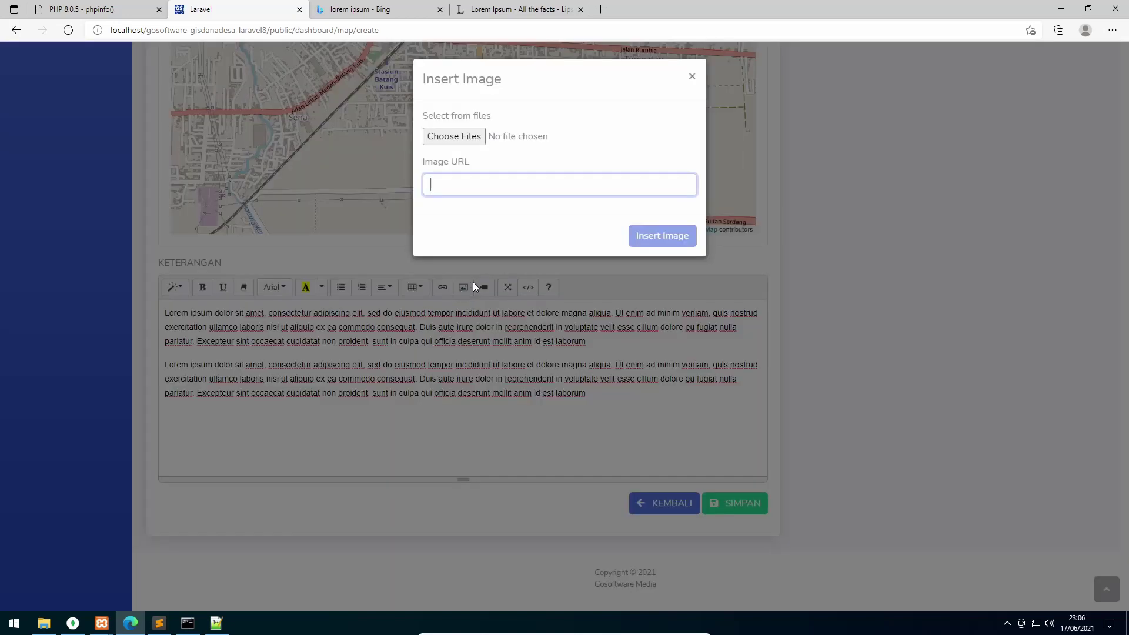
left_click(469, 141)
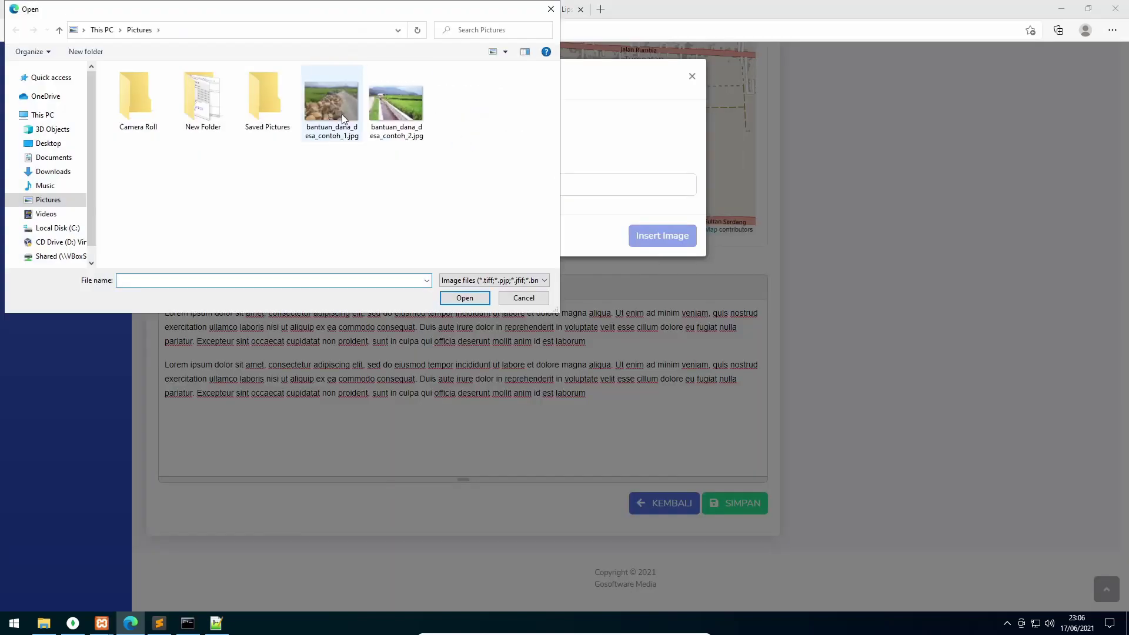
left_click(340, 111)
left_click(413, 116)
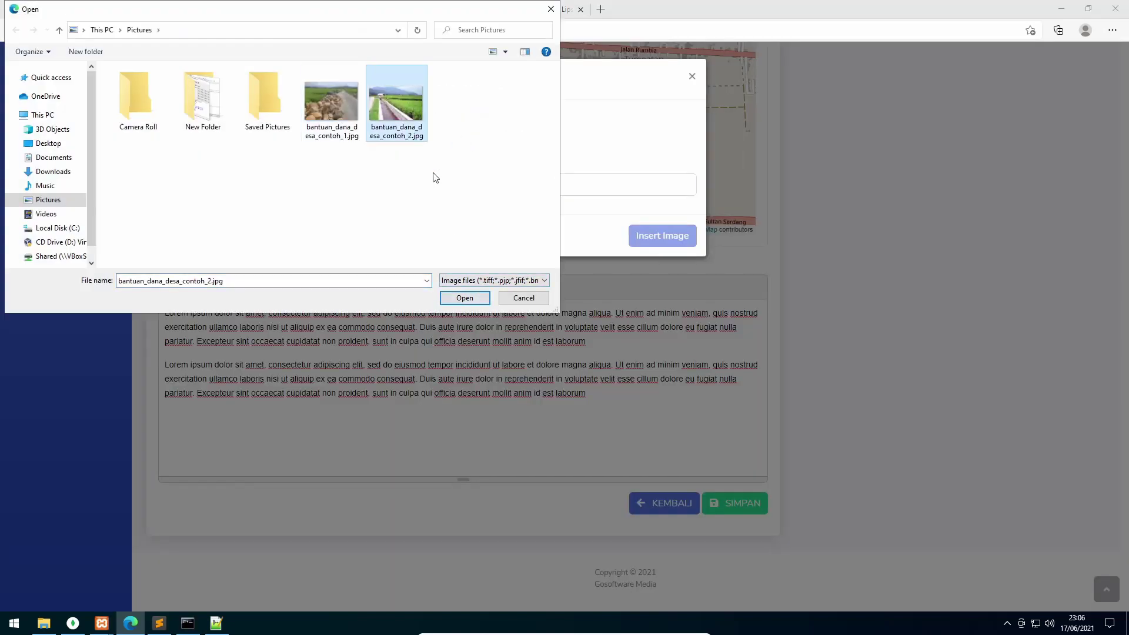
left_click(465, 298)
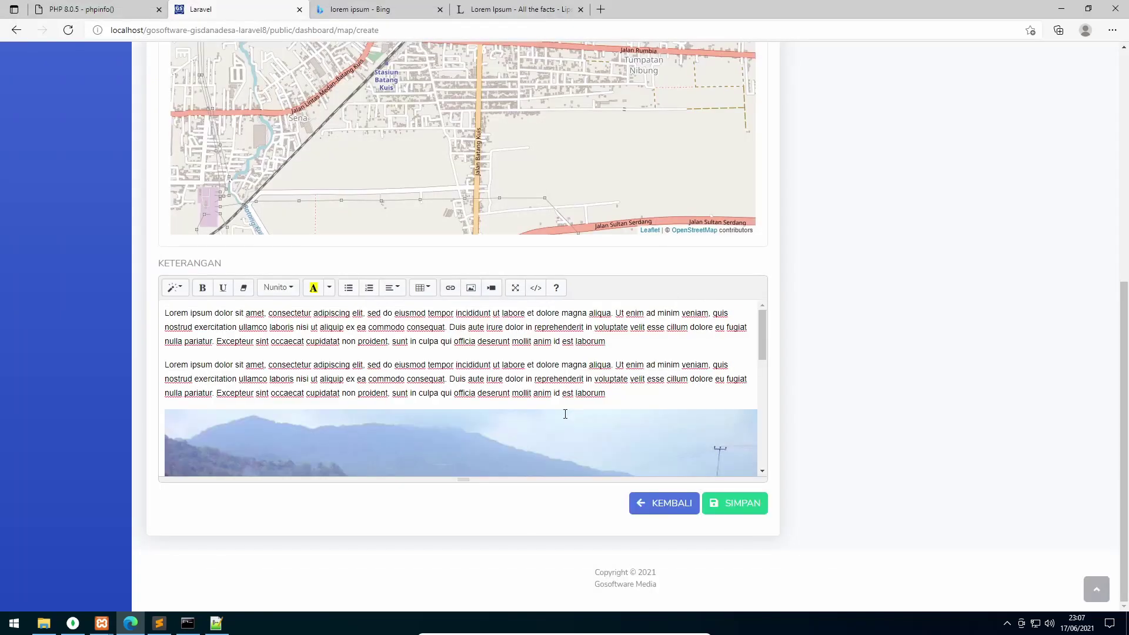
Change the category to Revitalisasi Irigasi and save the entry
scroll(641, 378, "up", 7)
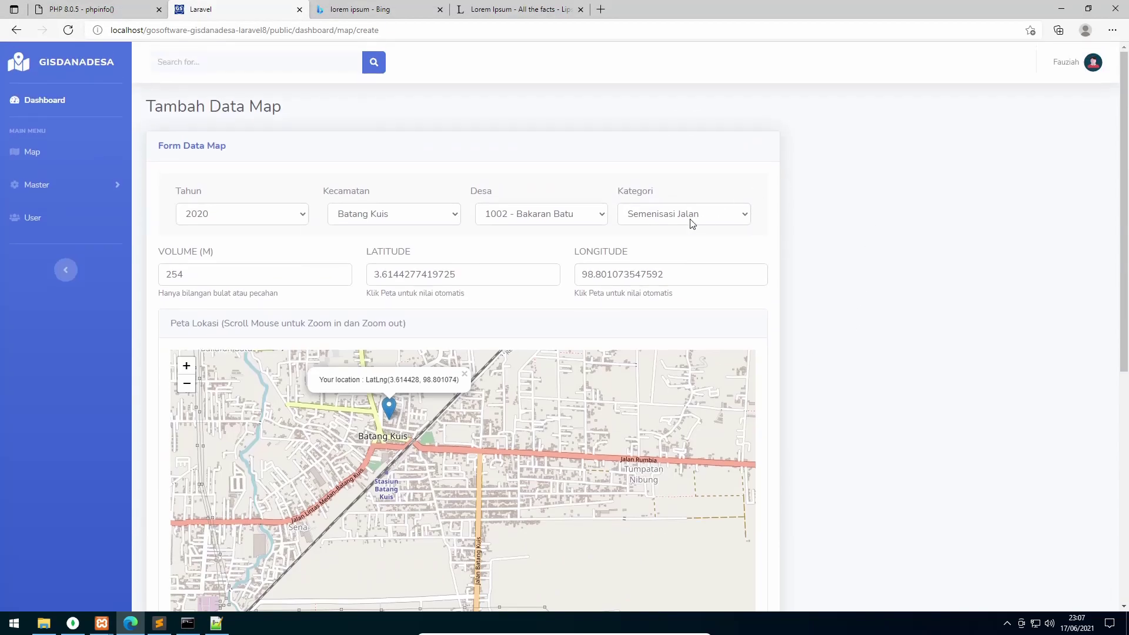
left_click(684, 214)
left_click(677, 248)
scroll(848, 344, "down", 7)
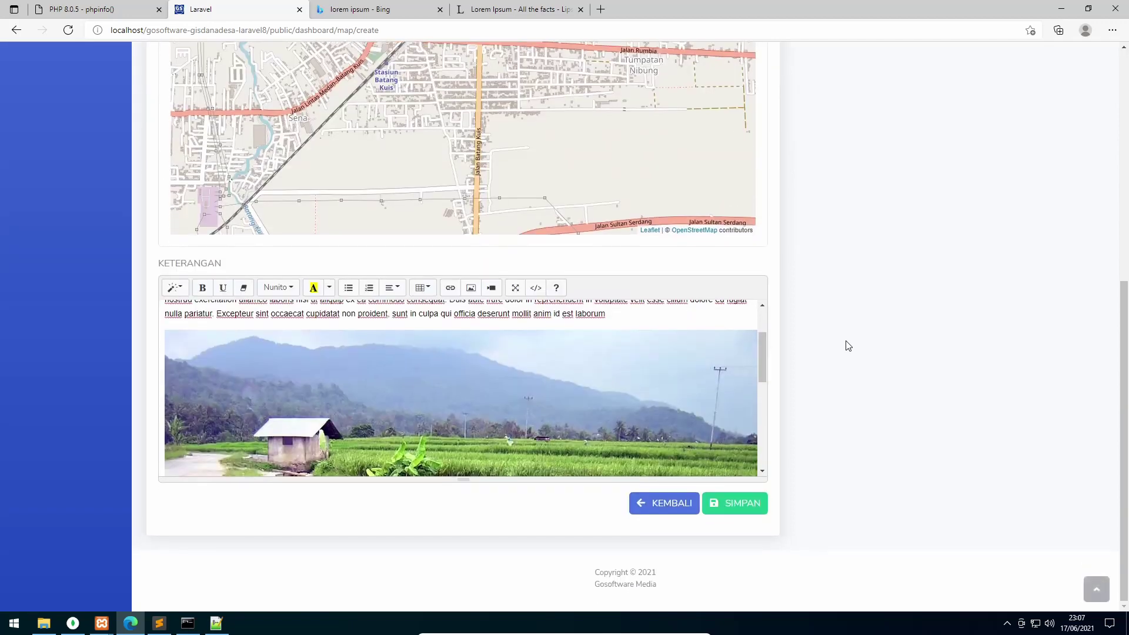
left_click(739, 513)
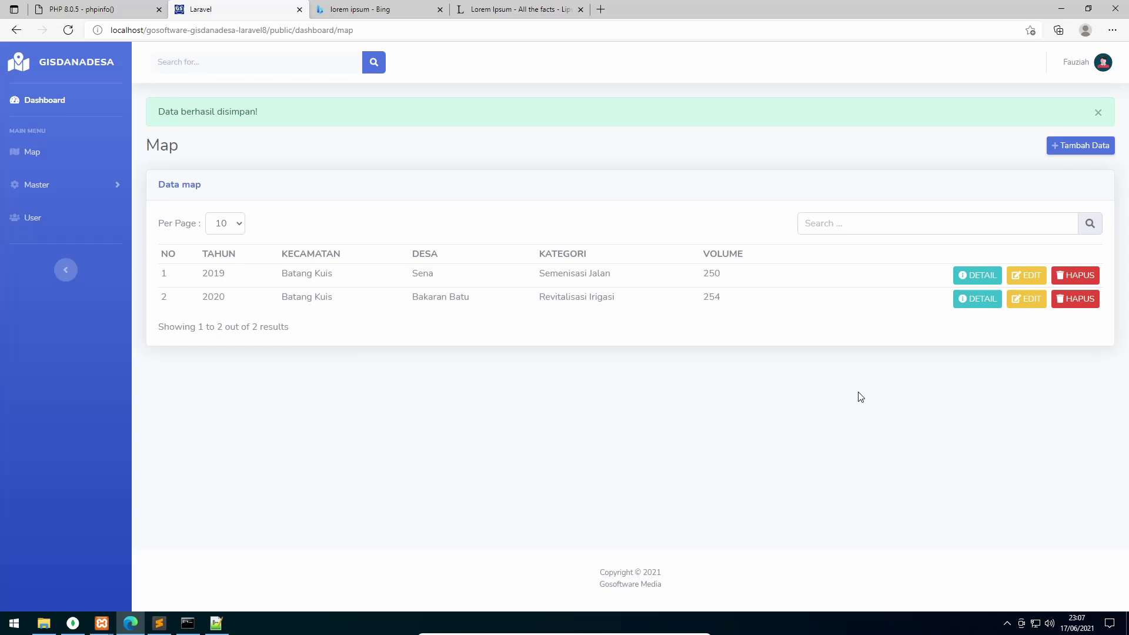
Start a new map entry with Tahun 2020 and Kecamatan Tanjung Morawa
left_click(1064, 149)
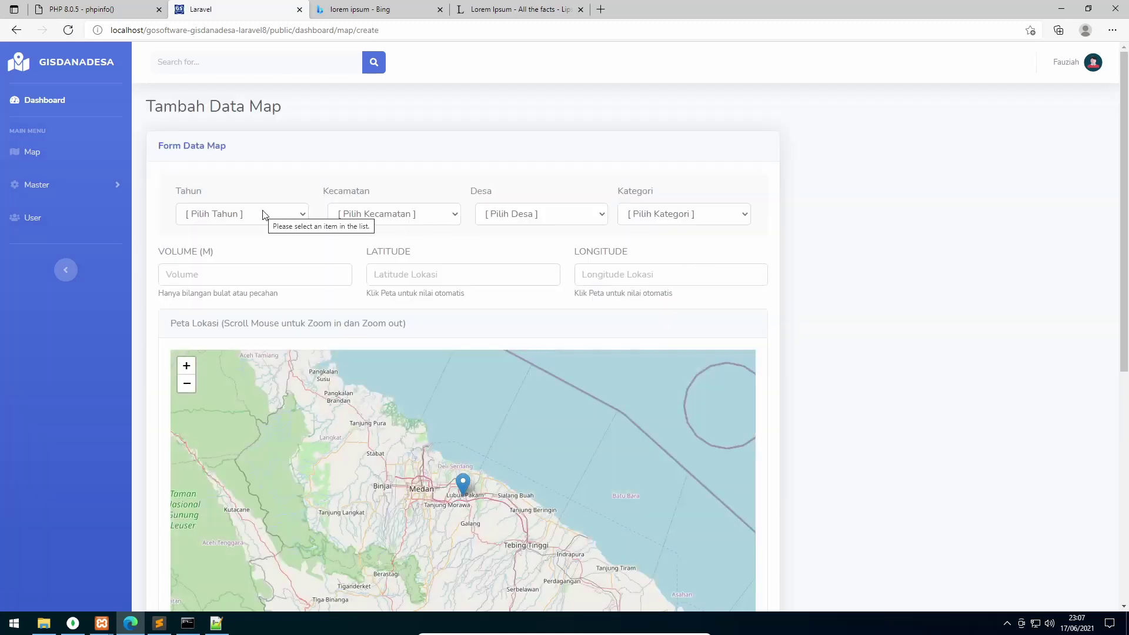
left_click(263, 215)
left_click(256, 261)
left_click(429, 219)
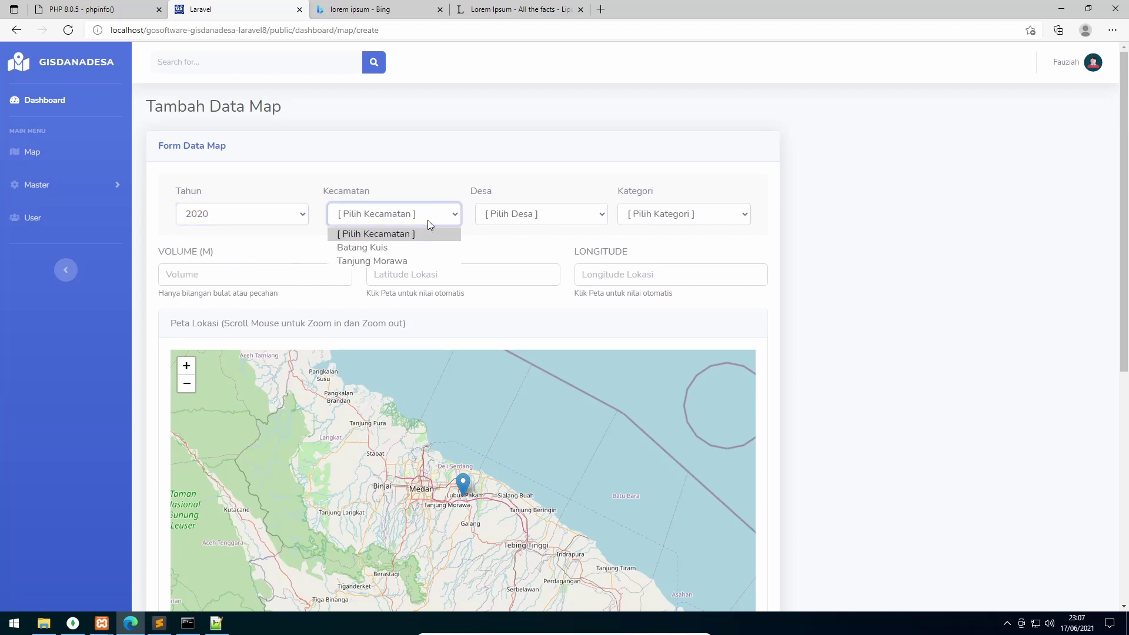
left_click(398, 252)
left_click(398, 214)
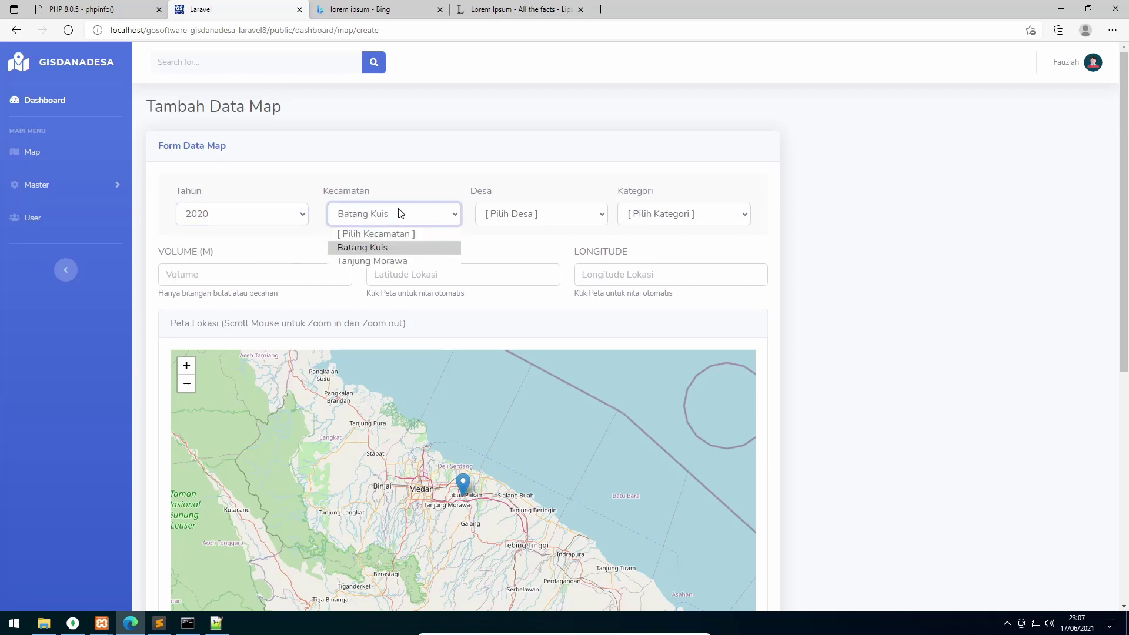
left_click(389, 261)
Choose Desa 2001 - Dalu X A and Kategori Revitalisasi Irigasi, leaving Volume empty
left_click(508, 222)
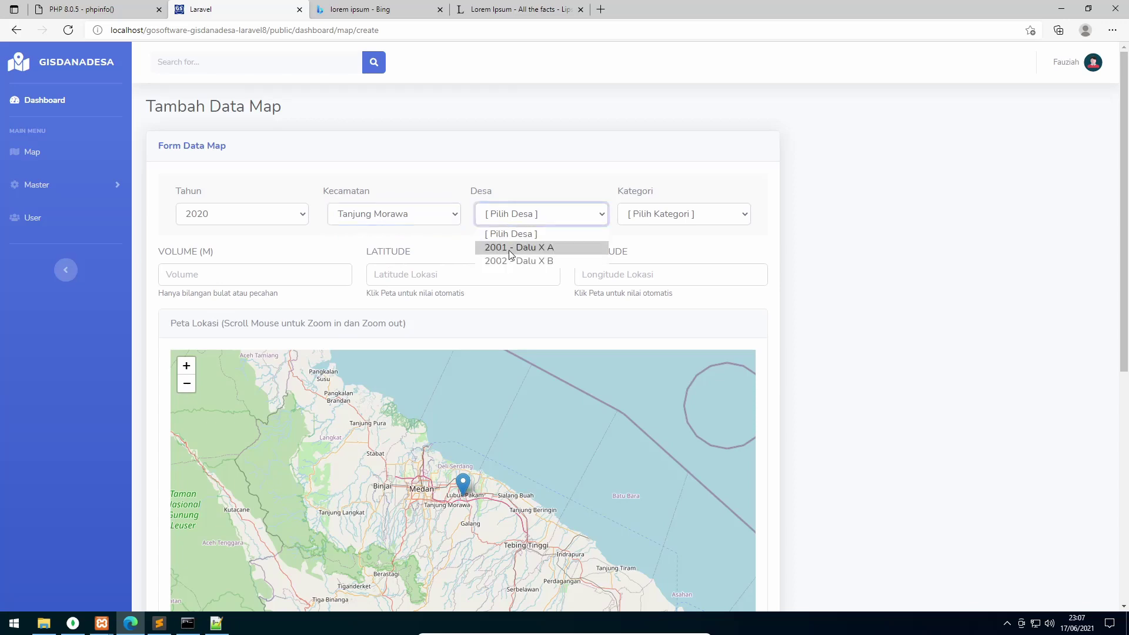
left_click(511, 248)
left_click(693, 221)
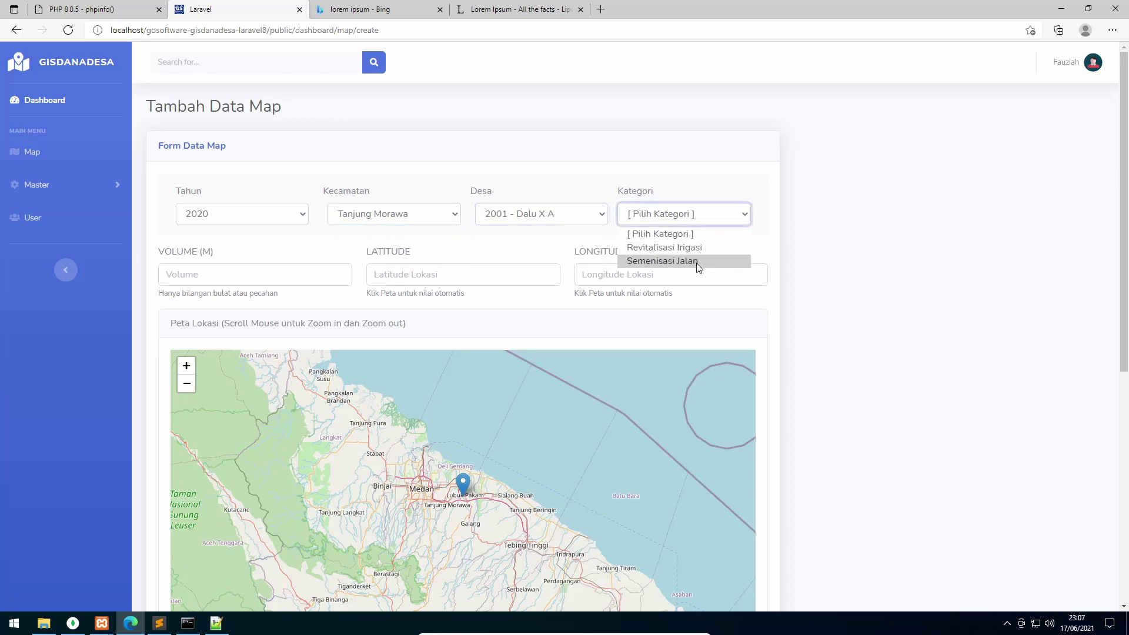
left_click(700, 247)
left_click(314, 280)
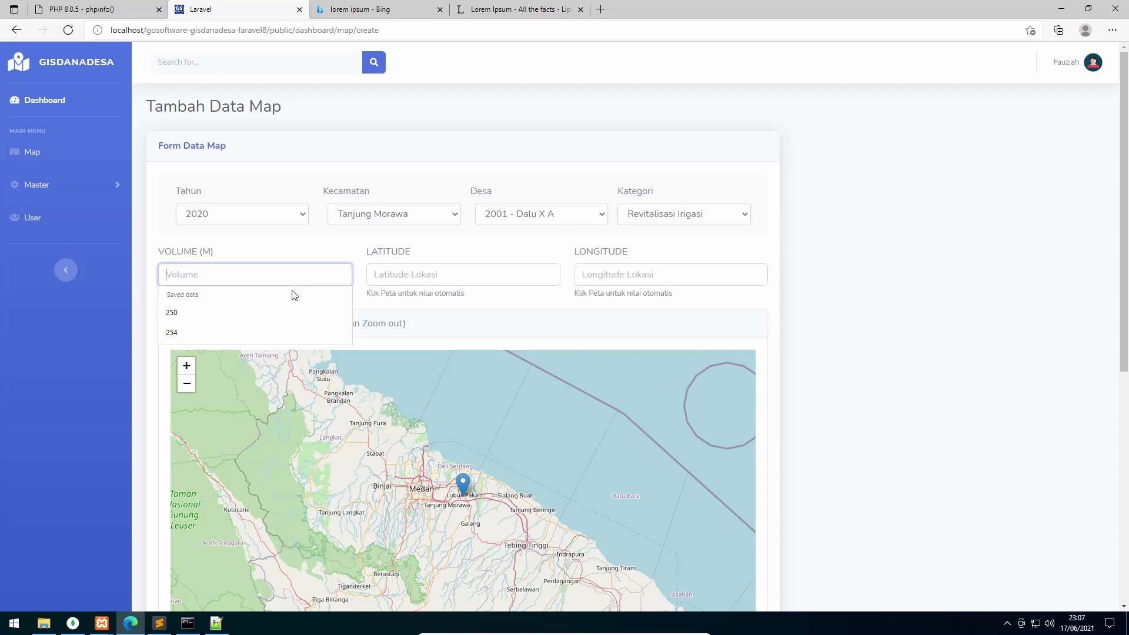
Enter volume 210 and place the location marker near Tanjung Baru
type("210")
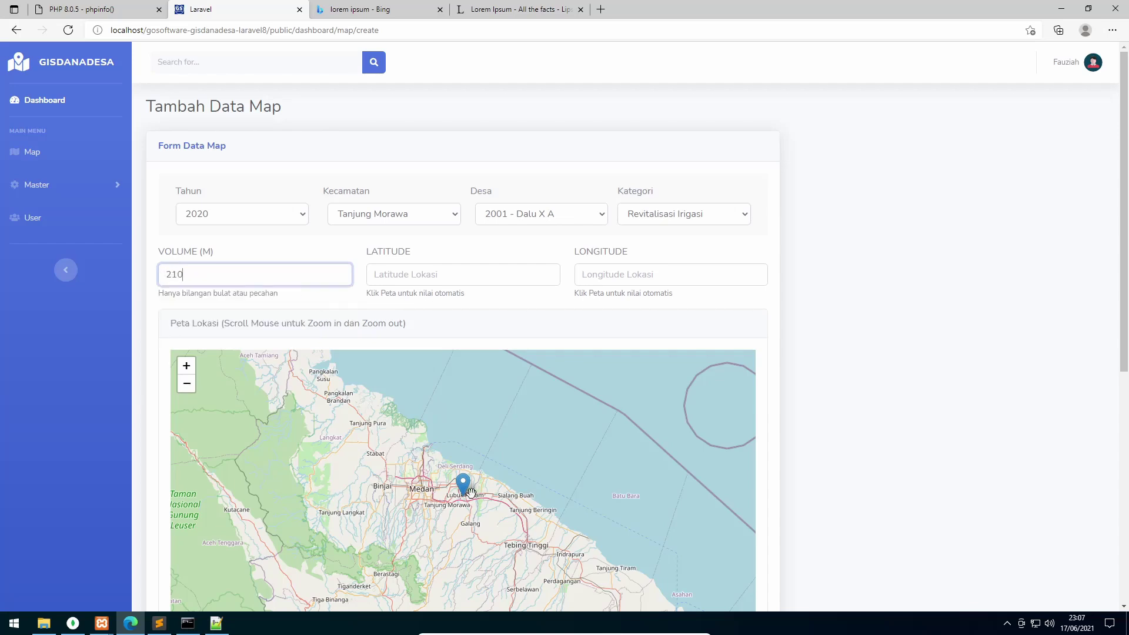
scroll(471, 492, "up", 4)
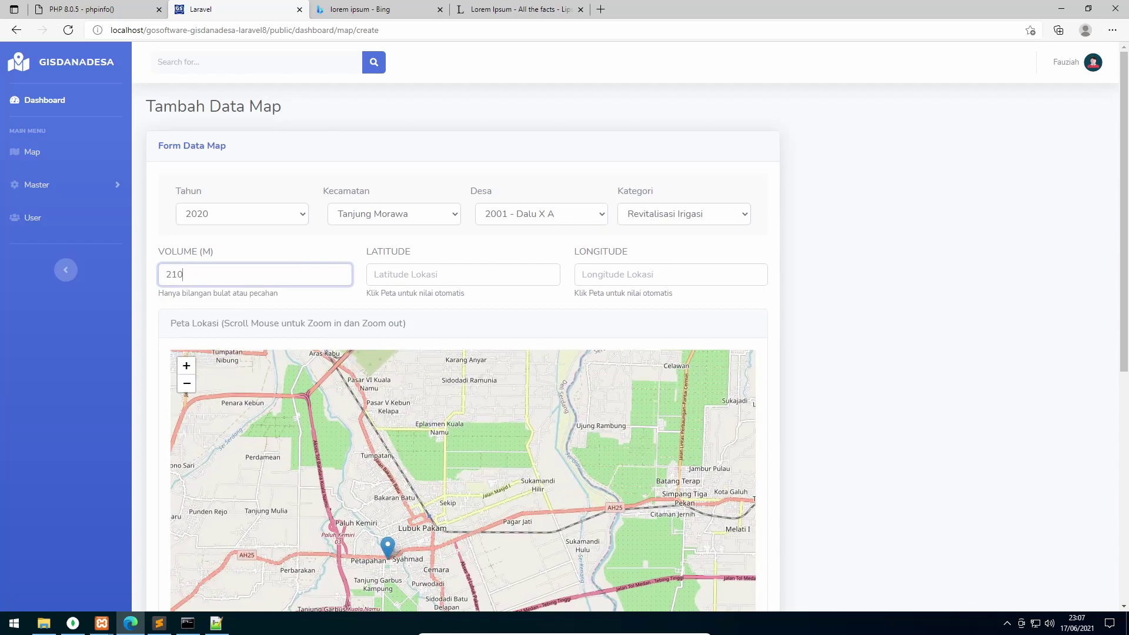
left_click_drag(262, 499, 535, 479)
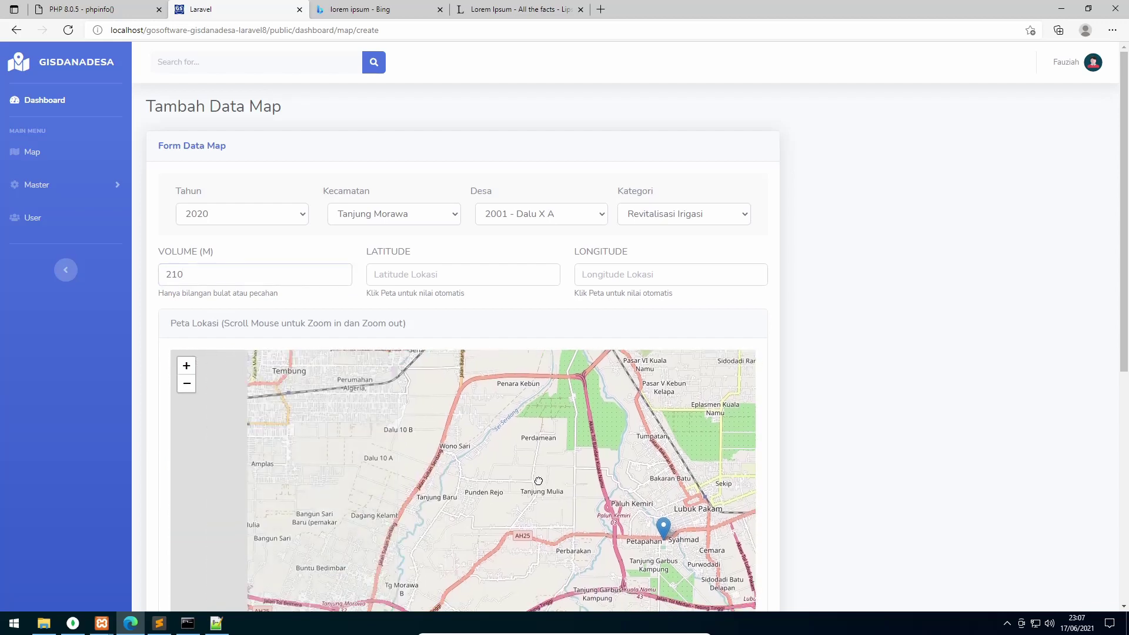
scroll(534, 479, "up", 3)
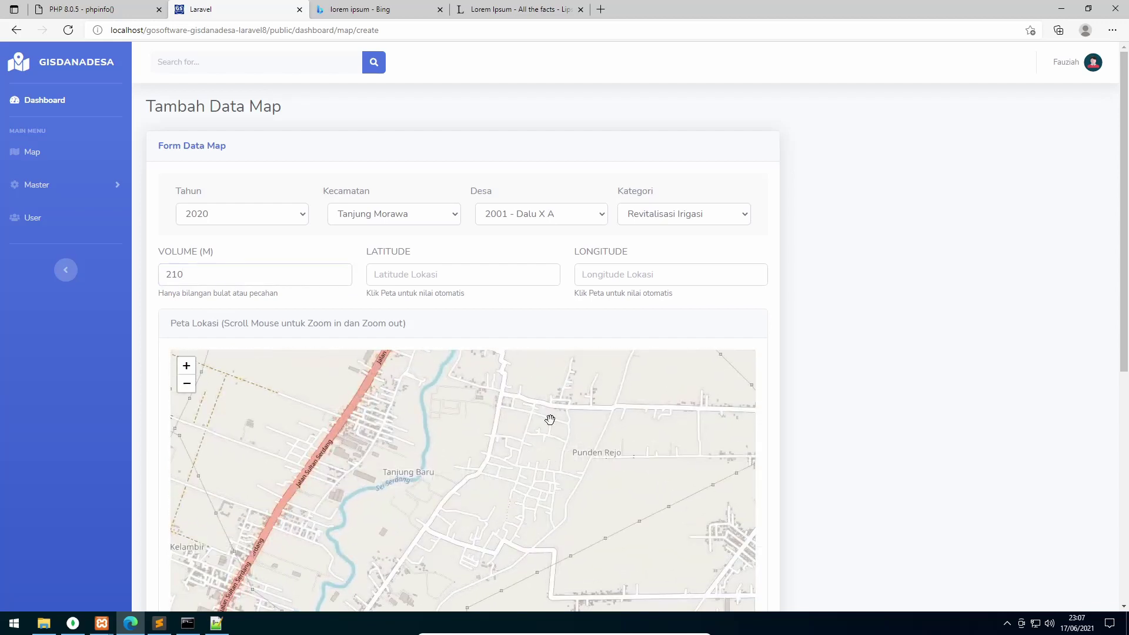
scroll(550, 420, "up", 1)
left_click_drag(544, 413, 559, 531)
left_click(486, 463)
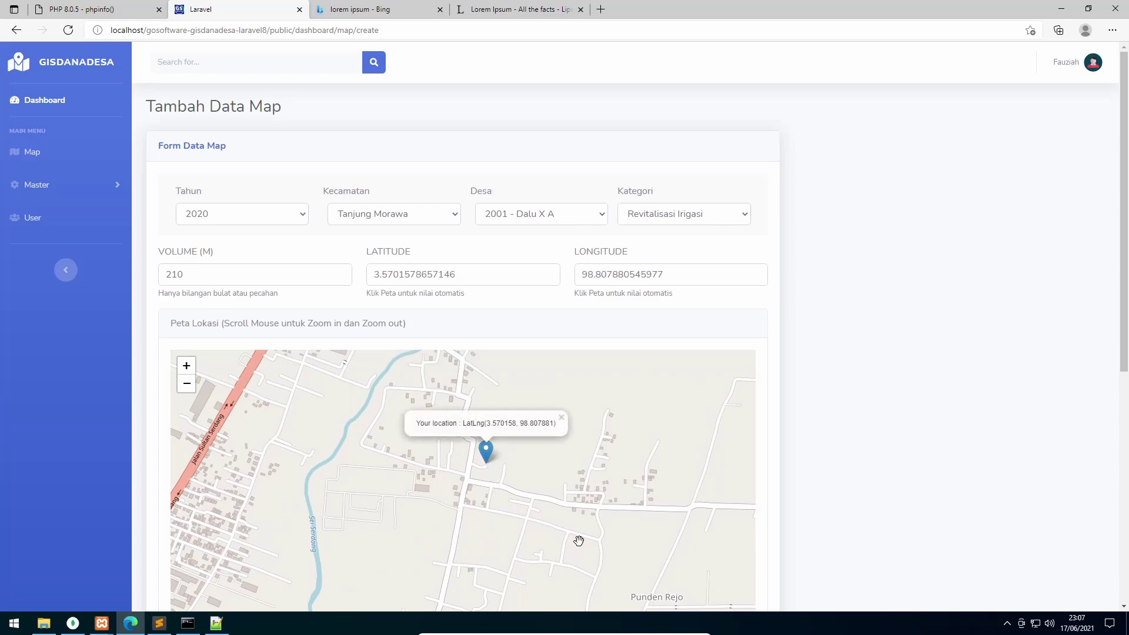
Paste two Lorem ipsum paragraphs, insert bantuan_dana_desa_contoh_2.jpg, and save the entry
scroll(849, 433, "down", 7)
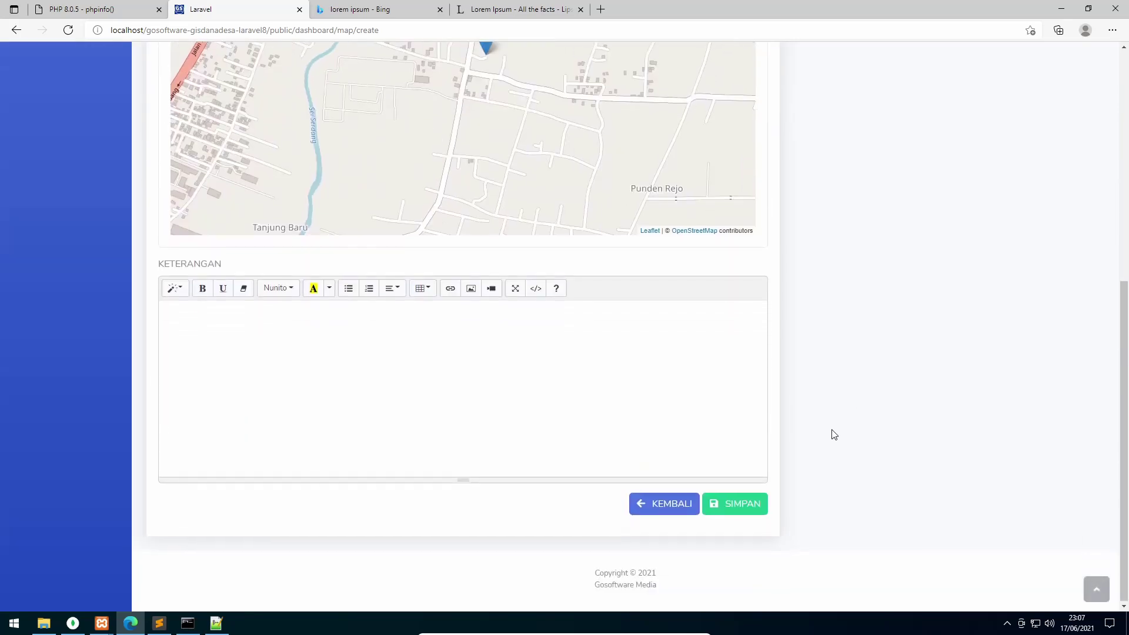
type("Lorem ipsum dolor sit amet, consectetur adipiscing elit, sed do eiusmod tempor incididunt ut labore et dolore magna aliqua. Ut enim ad minim veniam, quis nostrud exercitation ullamco laboris nisi ut aliquip ex ea commodo consequat. Duis aute irure dolor in reprehenderit in voluptate velit esse cillum dolore eu fugiat nulla pariatur. Excepteur sint occaecat cupidatat non proident, sunt in culpa qui officia deserunt mollit anim id est laborum")
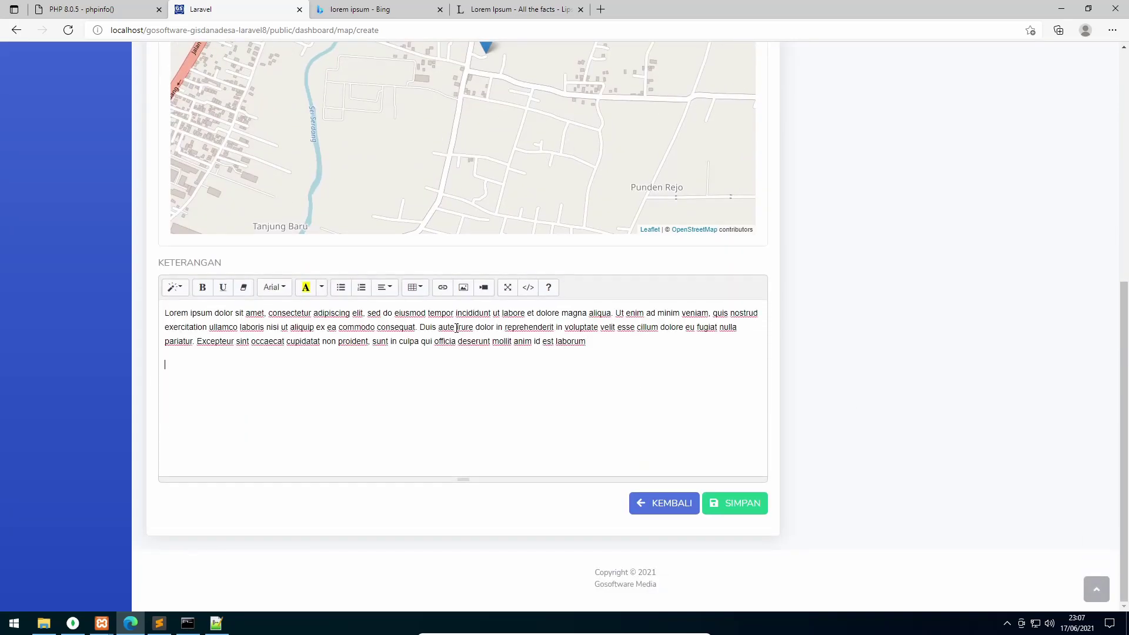
type("Lorem ipsum dolor sit amet, consectetur adipiscing elit, sed do eiusmod tempor incididunt ut labore et dolore magna aliqua. Ut enim ad minim veniam, quis nostrud exercitation ullamco laboris nisi ut aliquip ex ea commodo consequat. Duis aute irure dolor in reprehenderit in voluptate velit esse cillum dolore eu fugiat nulla pariatur. Excepteur sint occaecat cupidatat non proident, sunt in culpa qui officia deserunt mollit anim id est laborum")
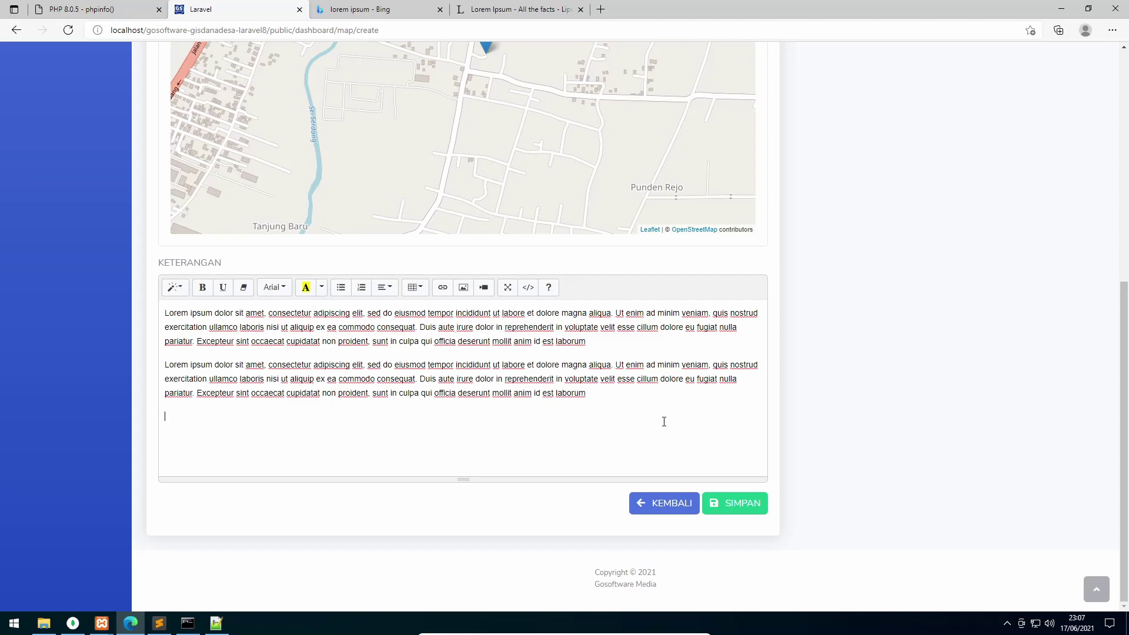
left_click(465, 290)
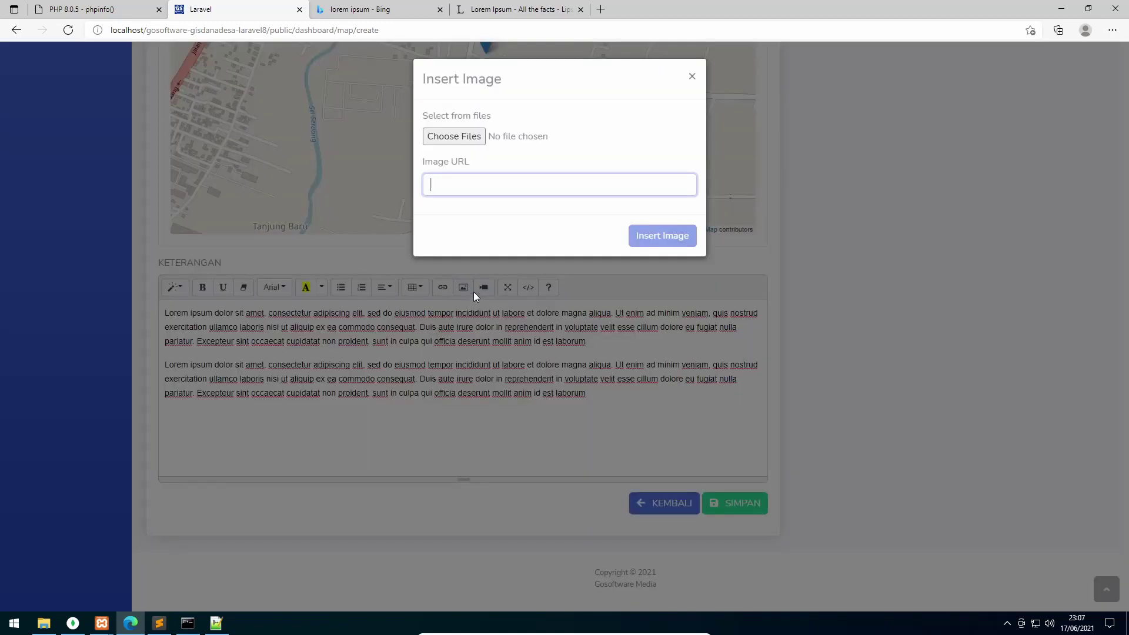
left_click(470, 137)
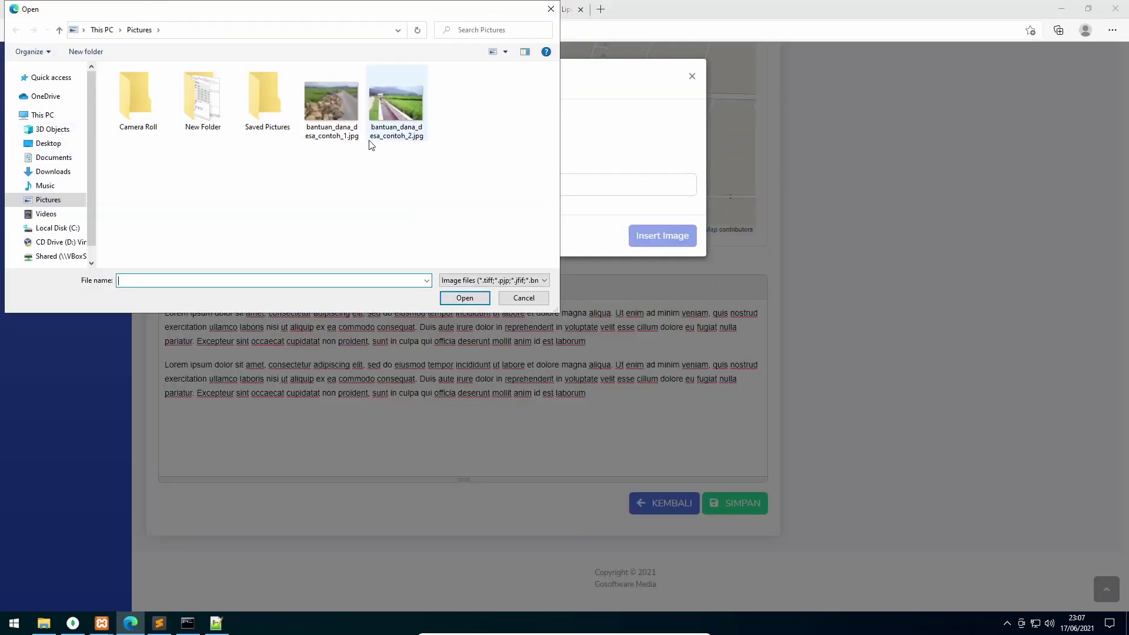
left_click(371, 139)
left_click(465, 298)
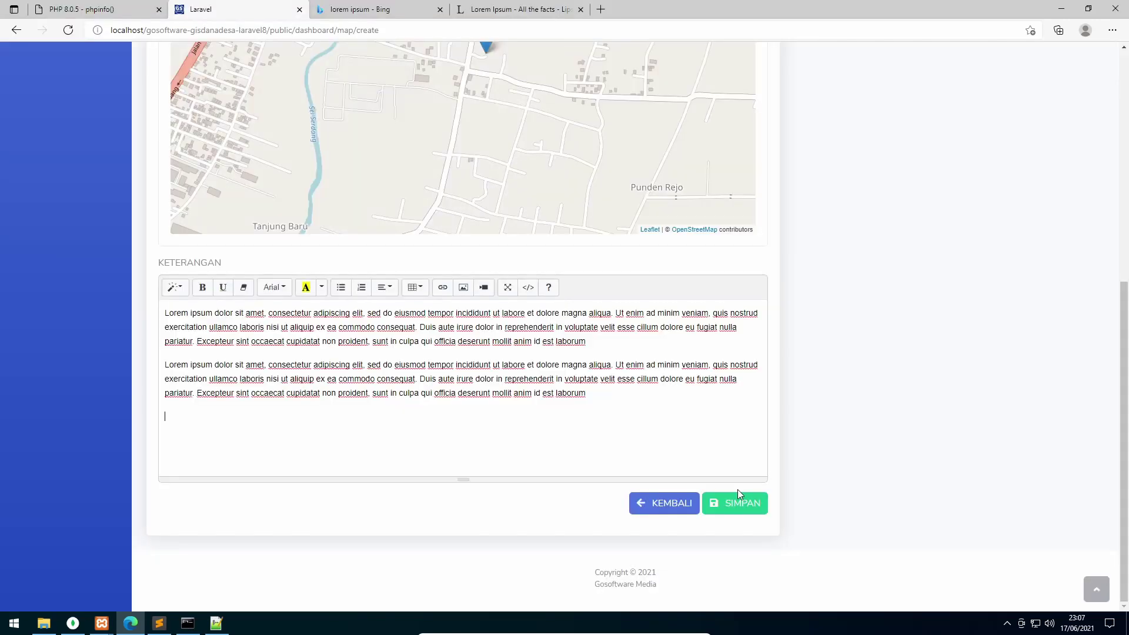
left_click(744, 502)
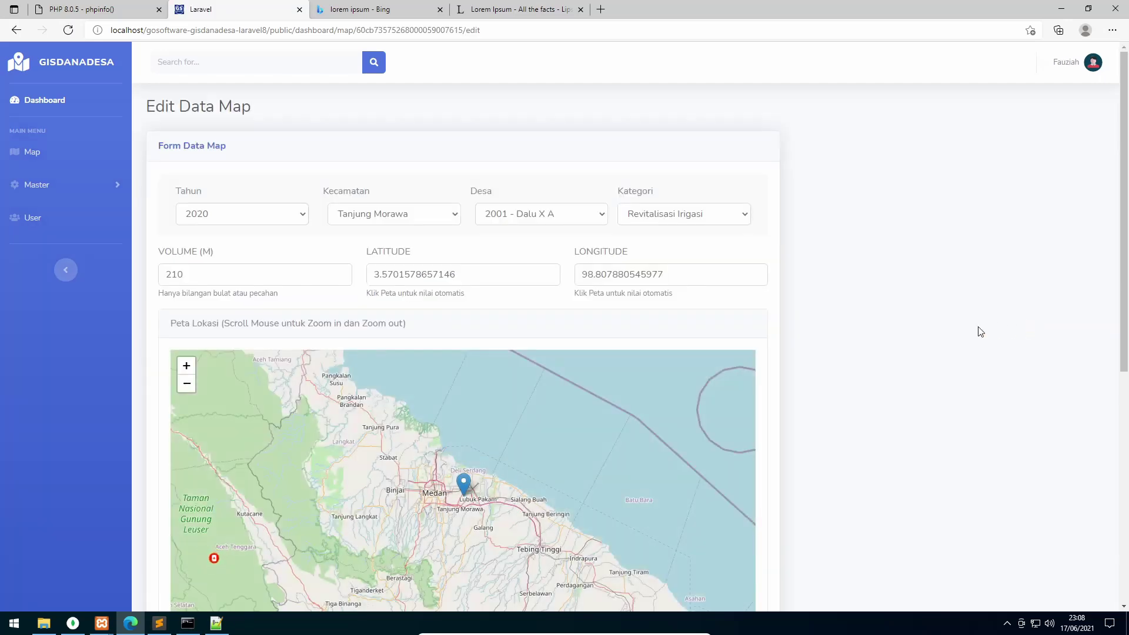
Change the category to Semenisasi Jalan and delete the existing description photo
left_click(695, 229)
left_click(687, 261)
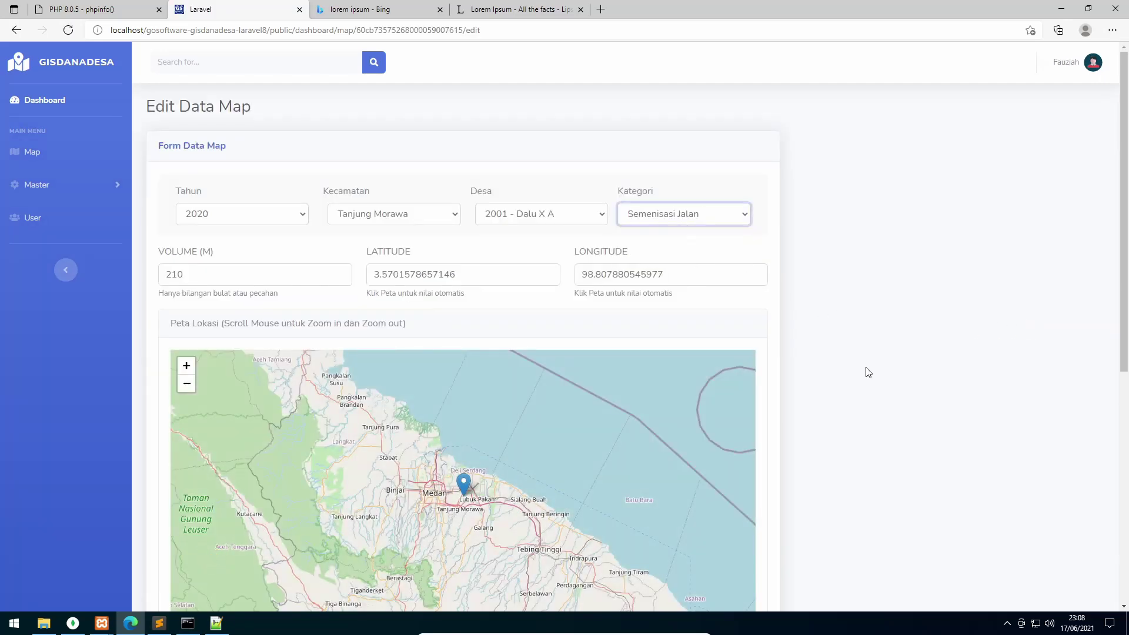
scroll(867, 389, "down", 5)
scroll(867, 402, "down", 2)
left_click(605, 419)
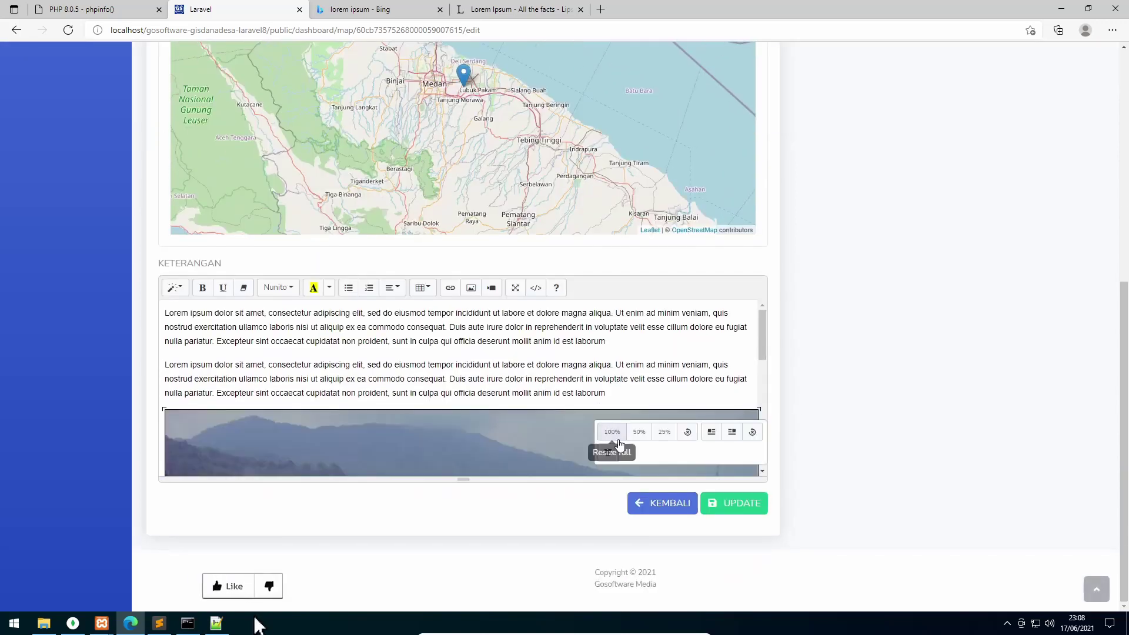
left_click(608, 454)
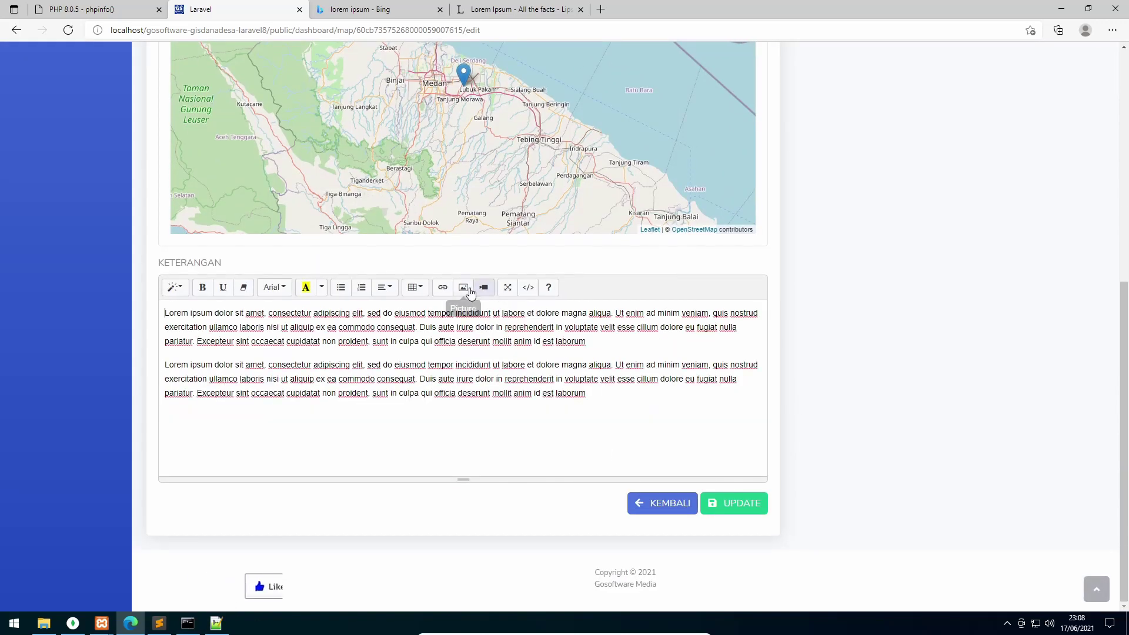
Insert bantuan_dana_desa_contoh_1.jpg into the description, then undo the insertion
left_click(464, 288)
left_click(466, 137)
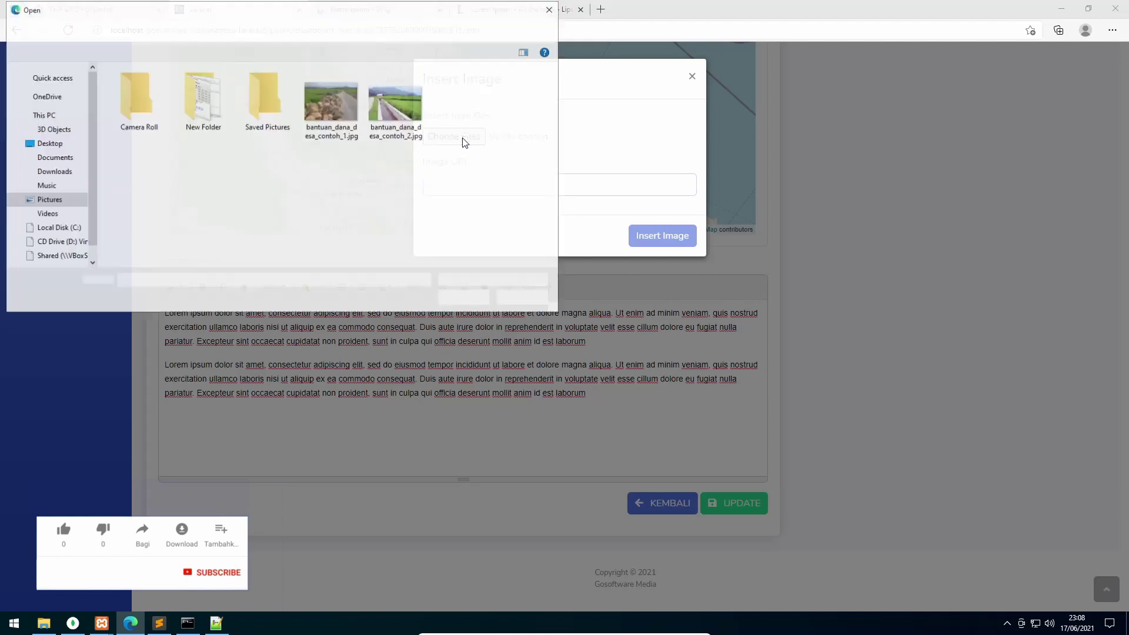
left_click(343, 117)
left_click(465, 298)
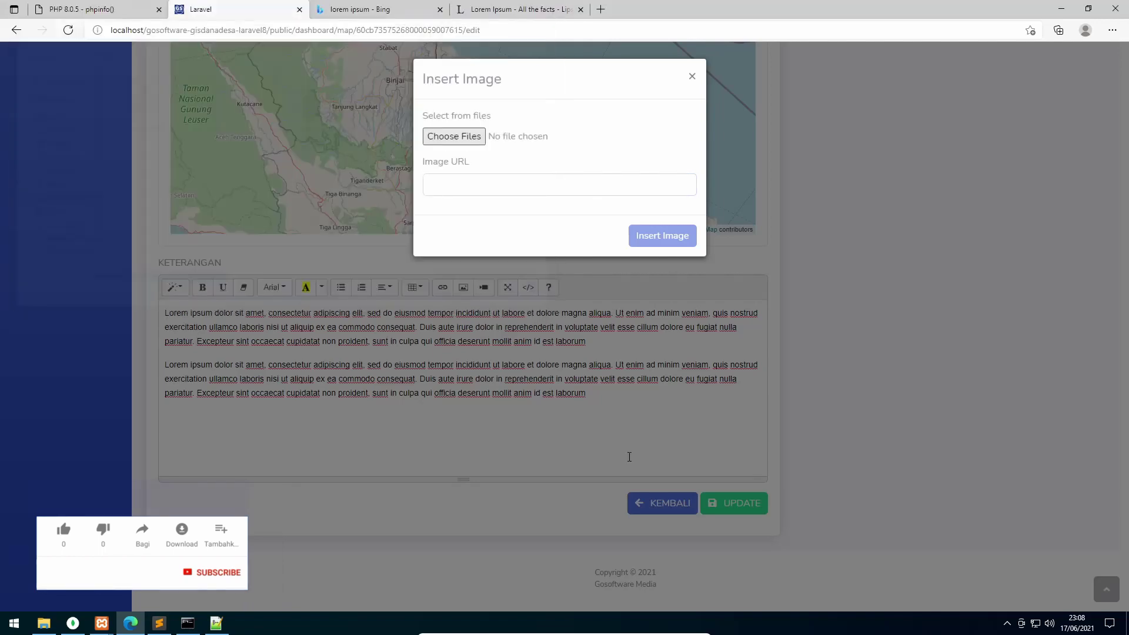
scroll(688, 433, "down", 2)
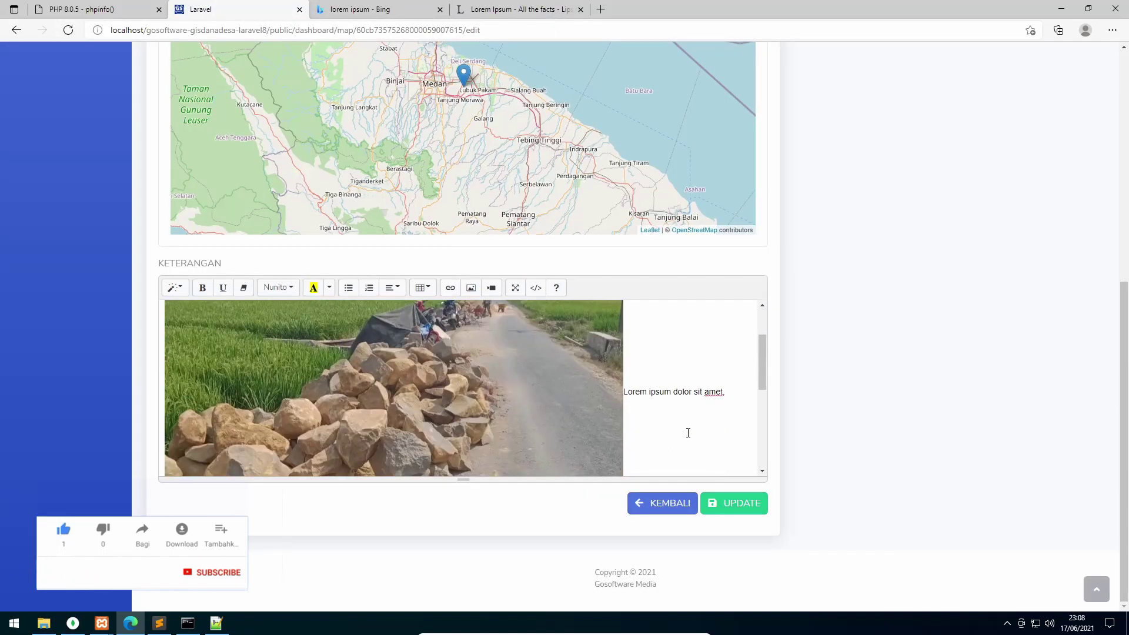
key("ctrl+z")
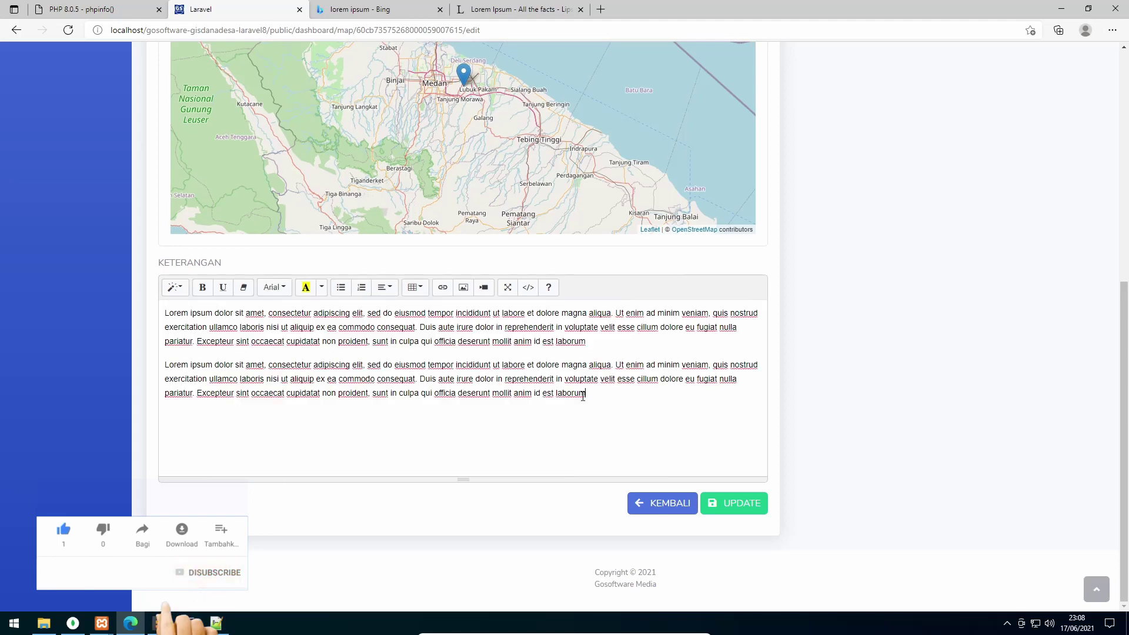
Insert the rice-field photo from Pictures into the description and save the update
left_click(464, 289)
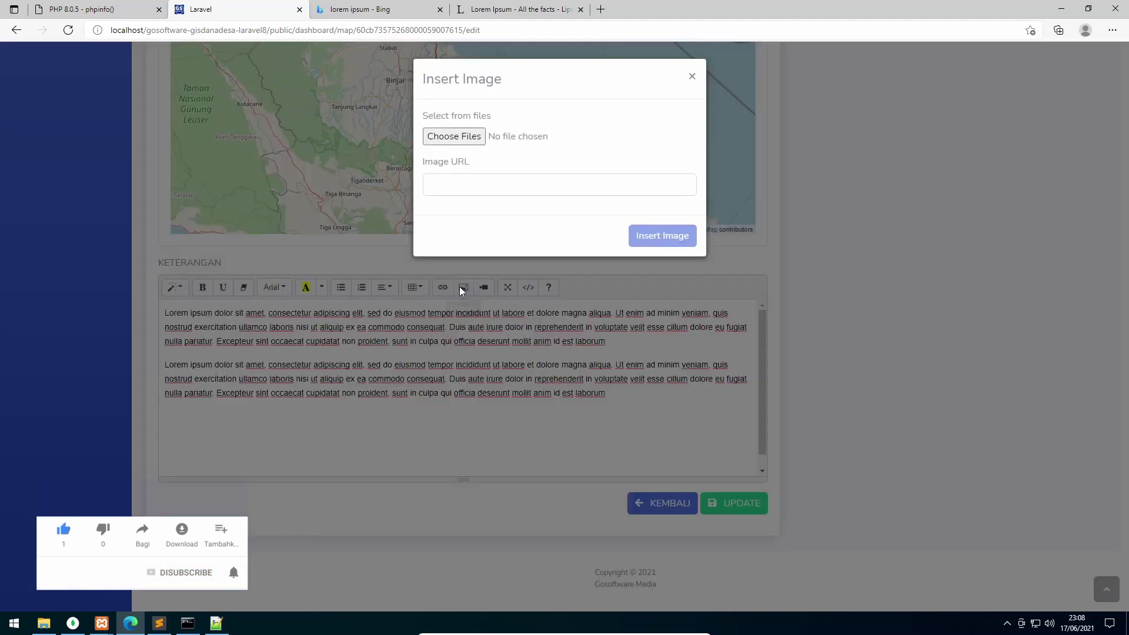
left_click(462, 137)
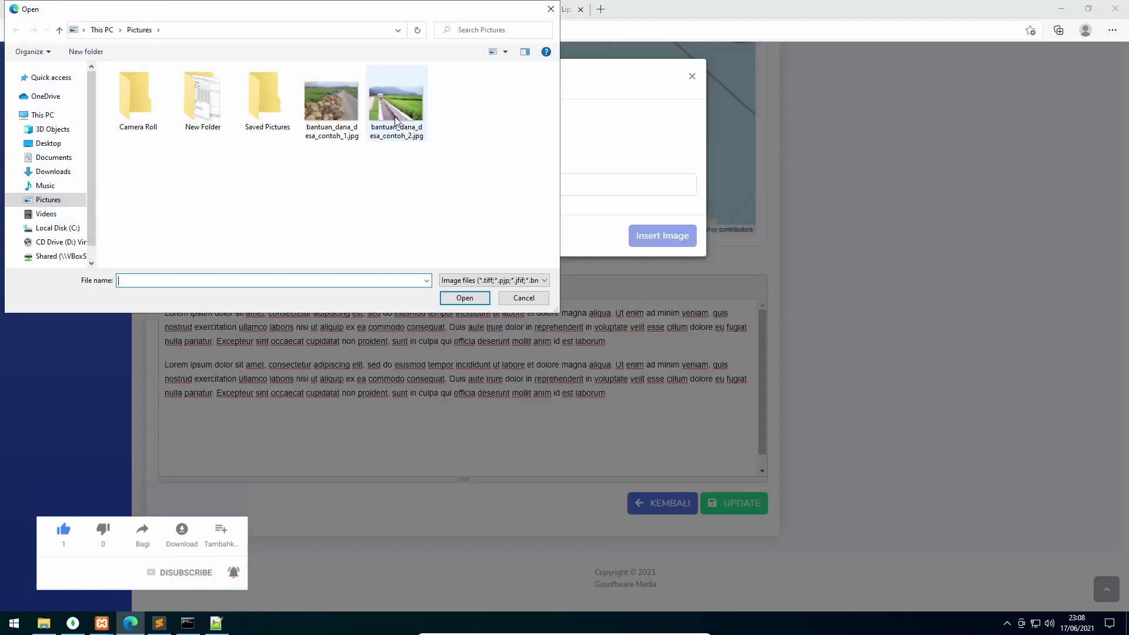
left_click(339, 113)
left_click(465, 298)
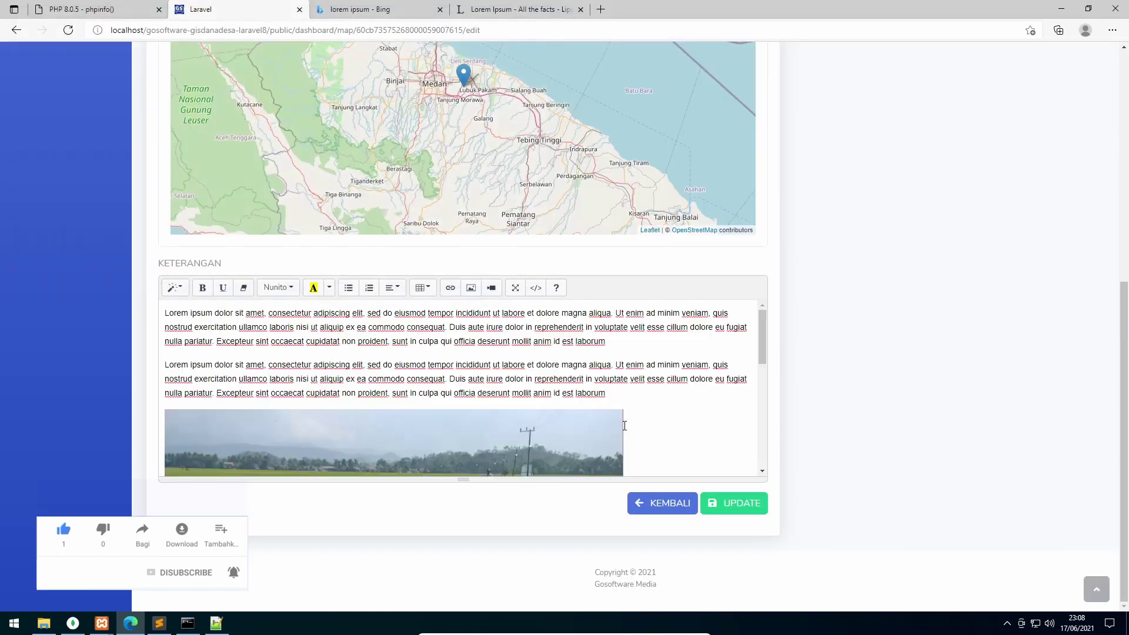
left_click(716, 517)
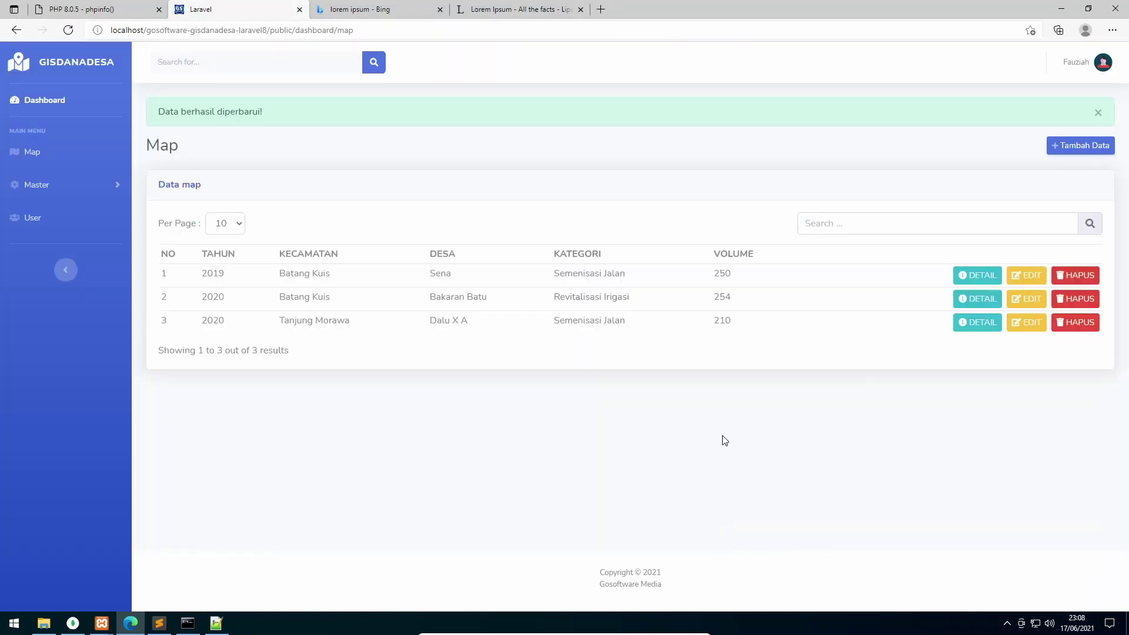
Reload the map data list and log out of the dashboard
left_click(35, 151)
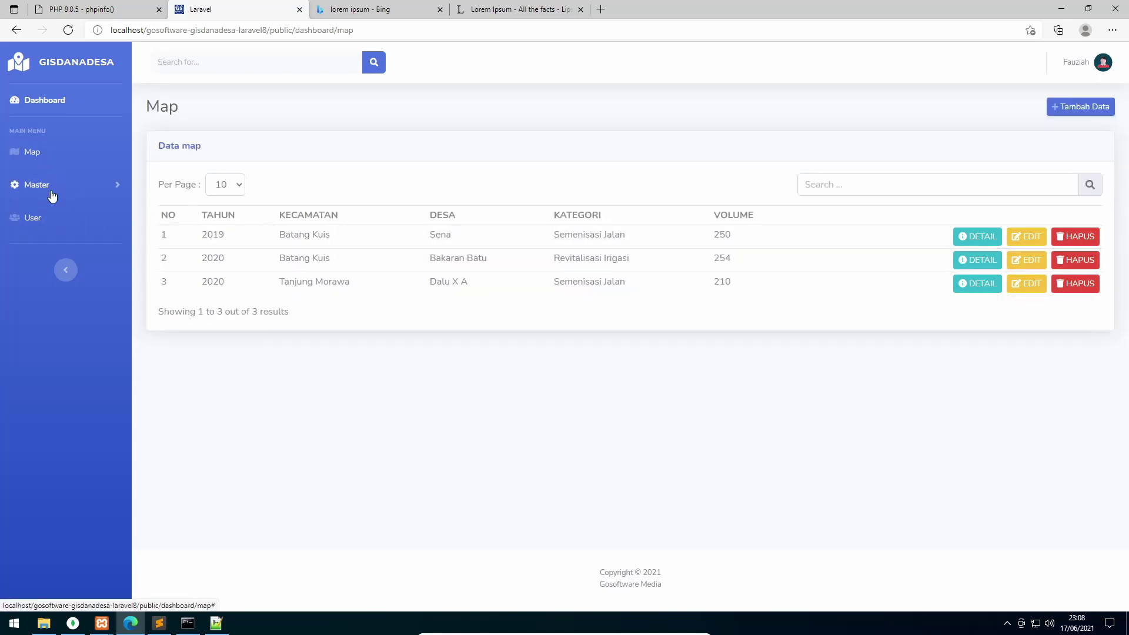
left_click(1080, 63)
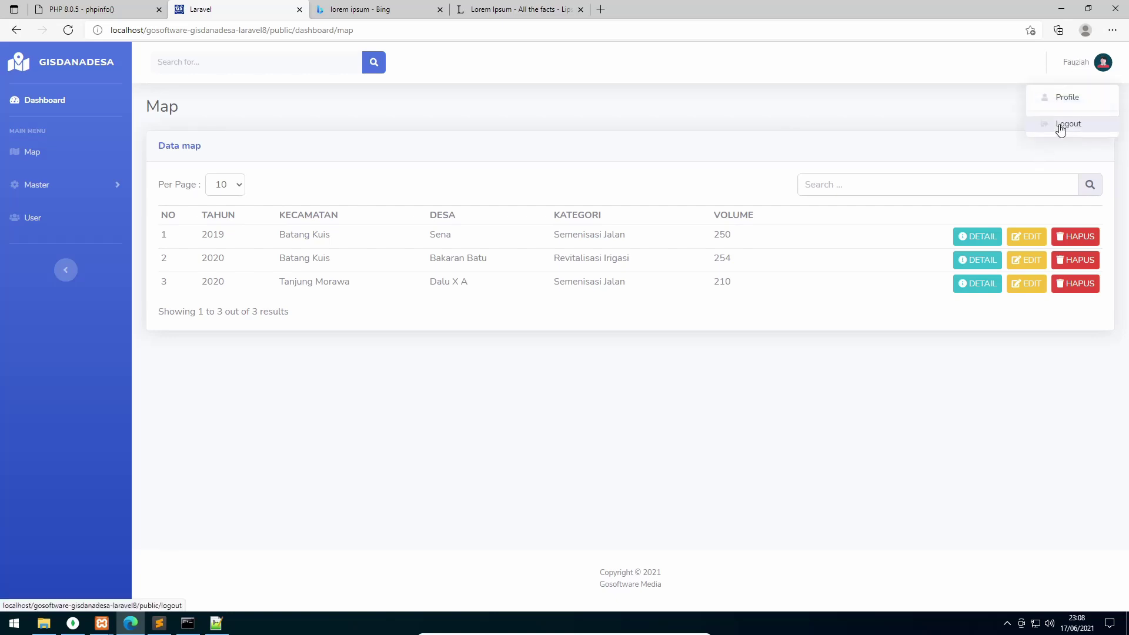
left_click(1062, 127)
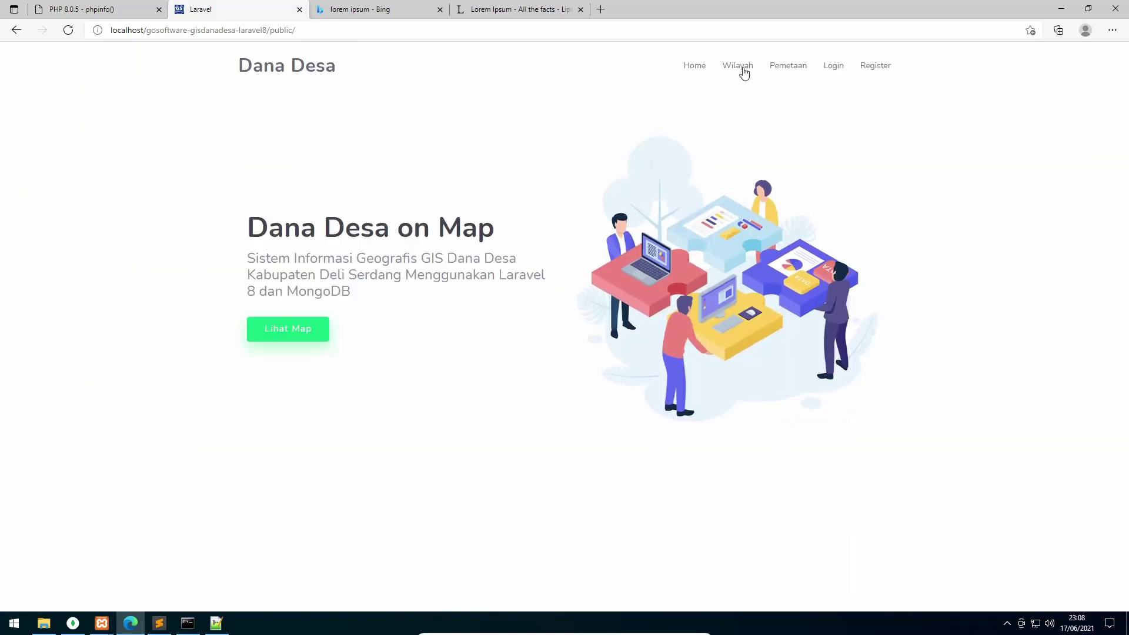
Browse the public Wilayah list, then go to the Pemetaan map page
left_click(742, 68)
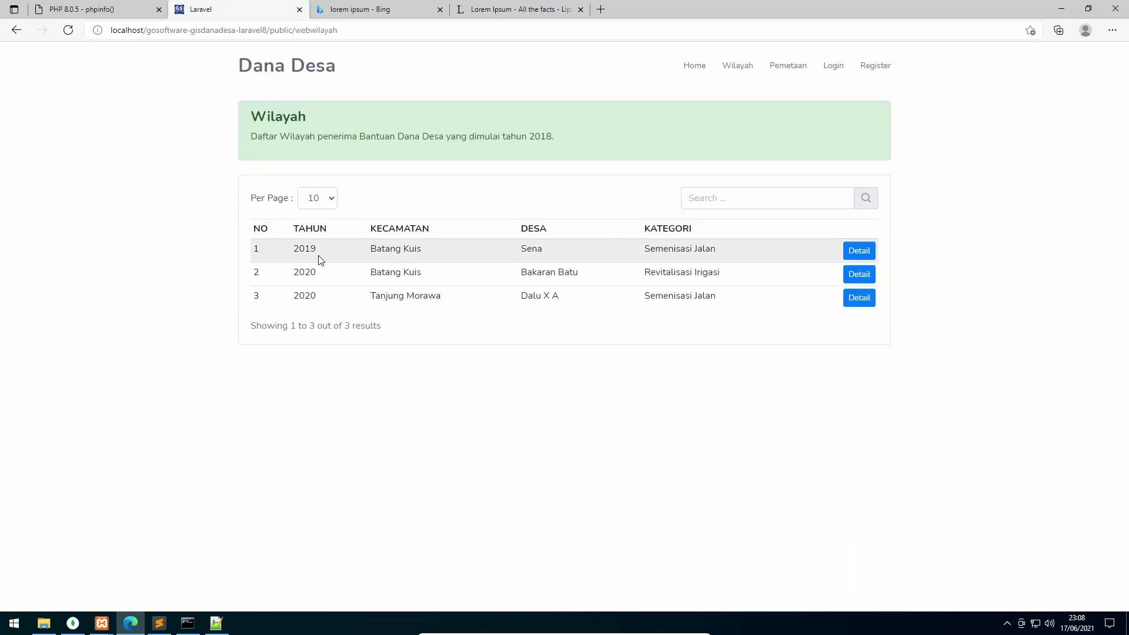
left_click(708, 198)
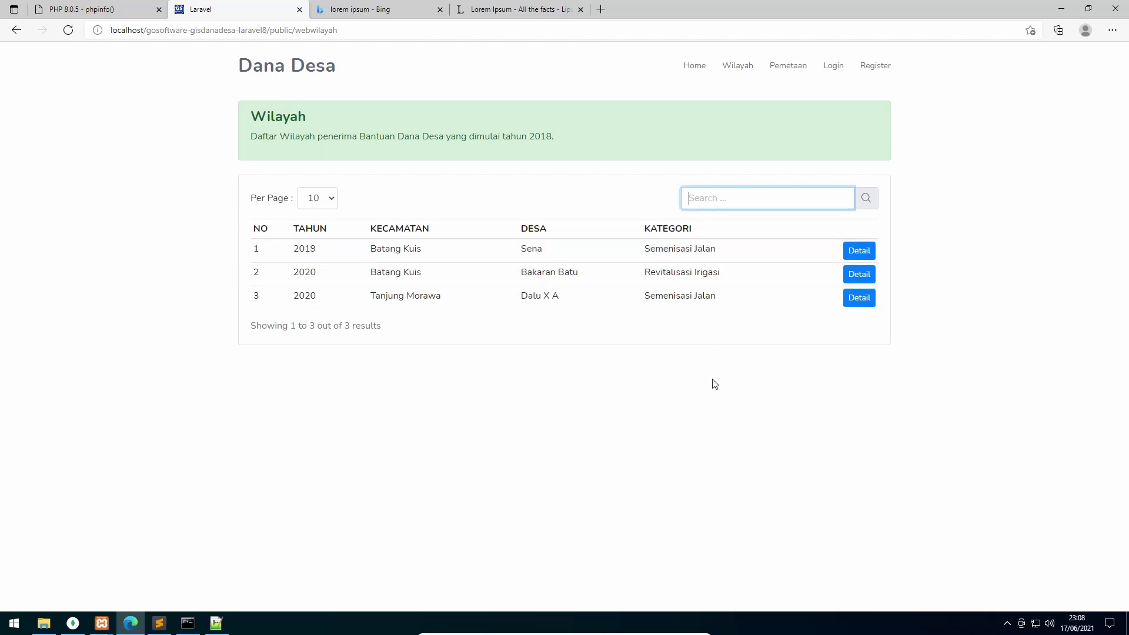
left_click(447, 174)
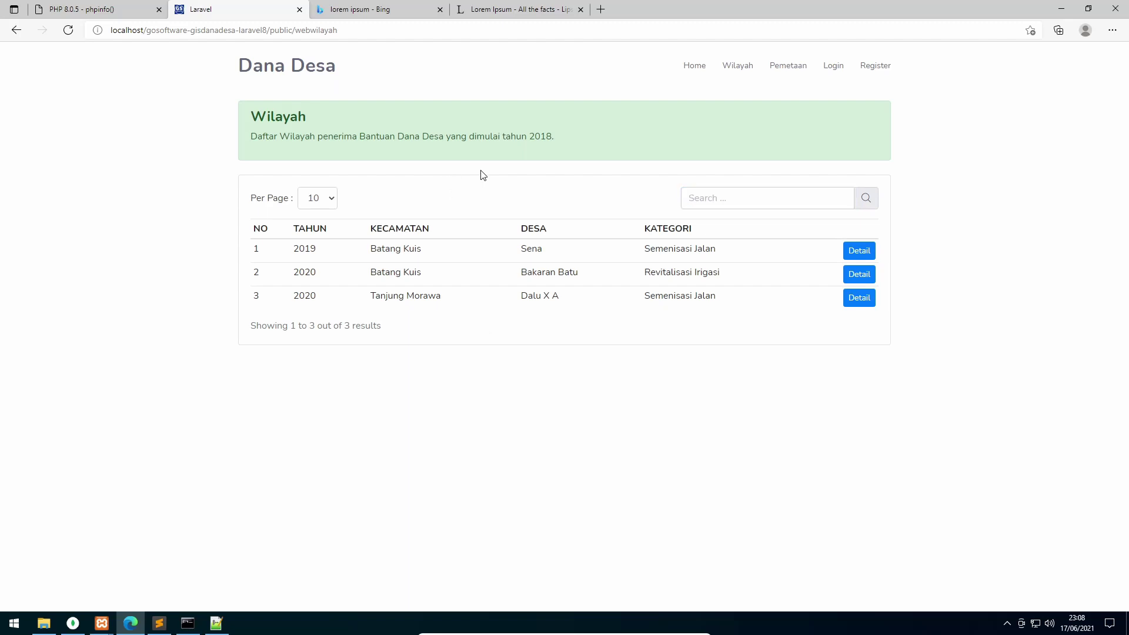
left_click(790, 69)
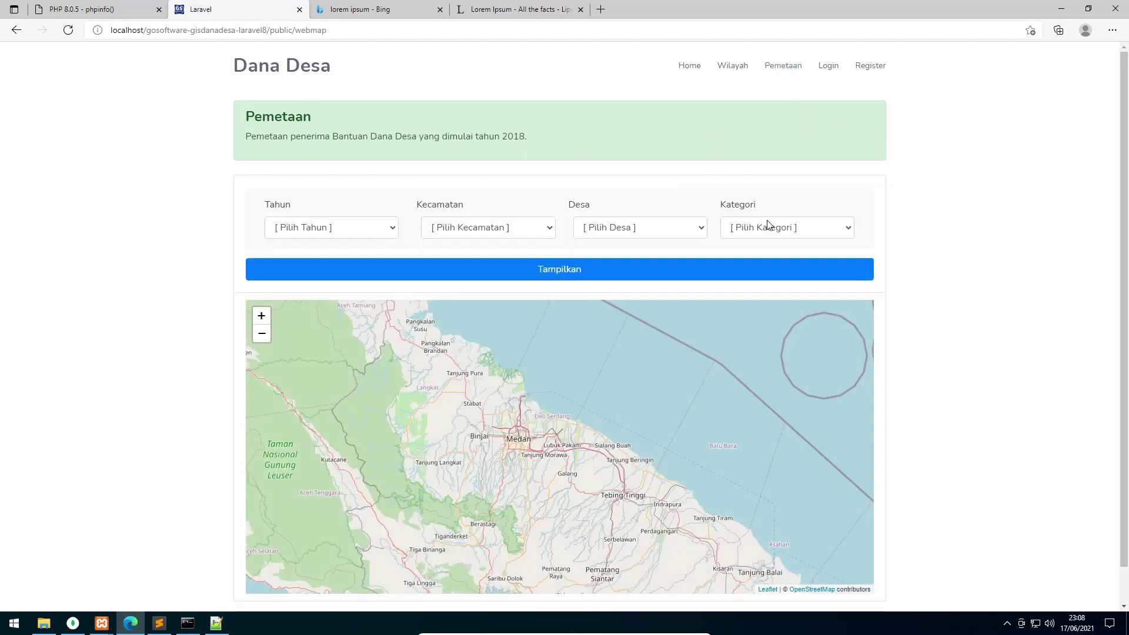
Filter the Pemetaan map to 2019 and open the Sena marker's popup
left_click(318, 234)
left_click(318, 260)
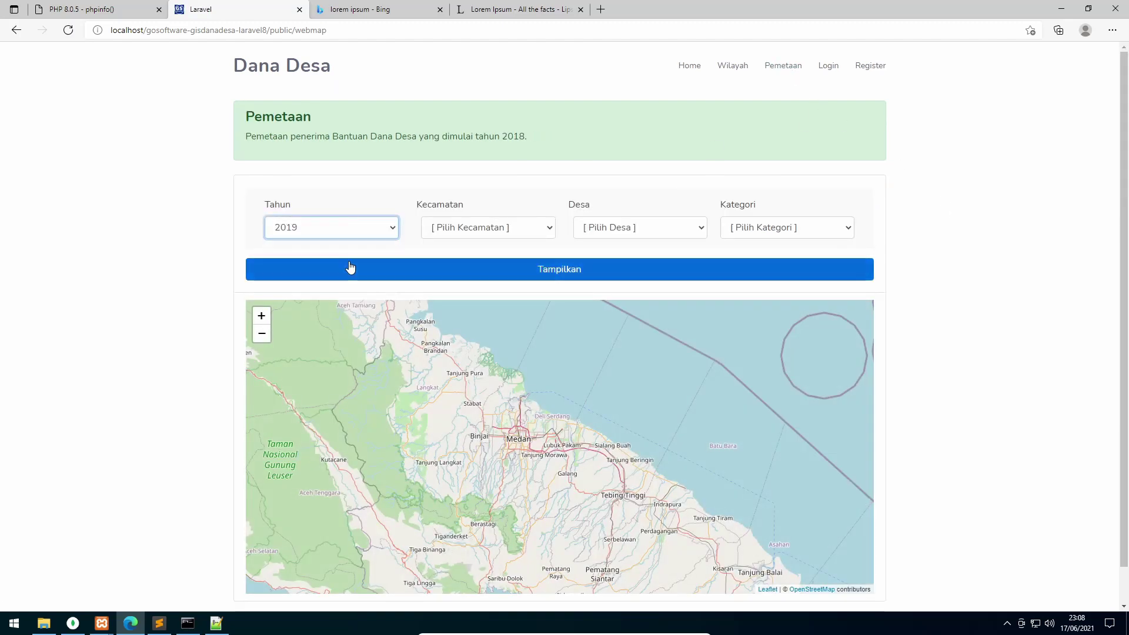
left_click(514, 268)
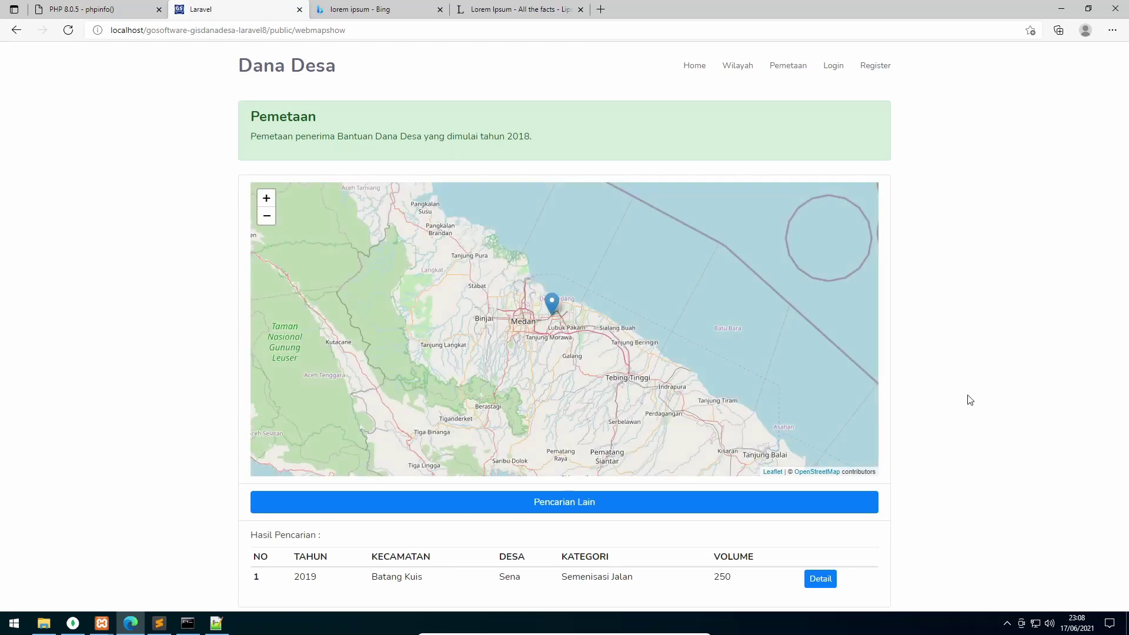
left_click(550, 302)
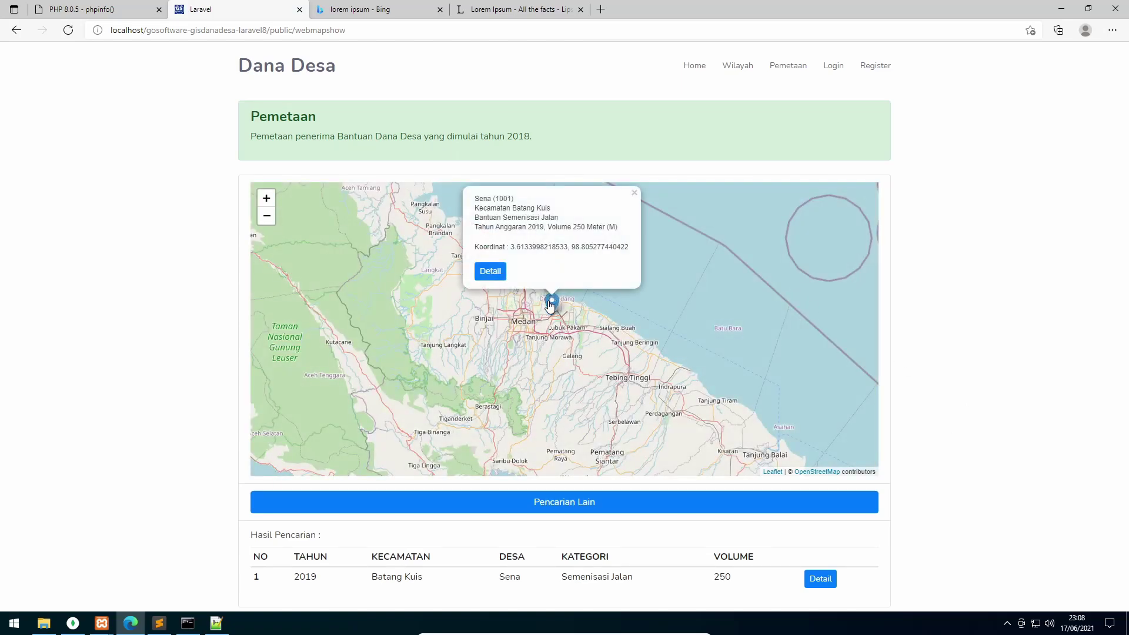
Review Sena's details from the popup and the results table, then start a new search
left_click(500, 272)
scroll(562, 363, "down", 2)
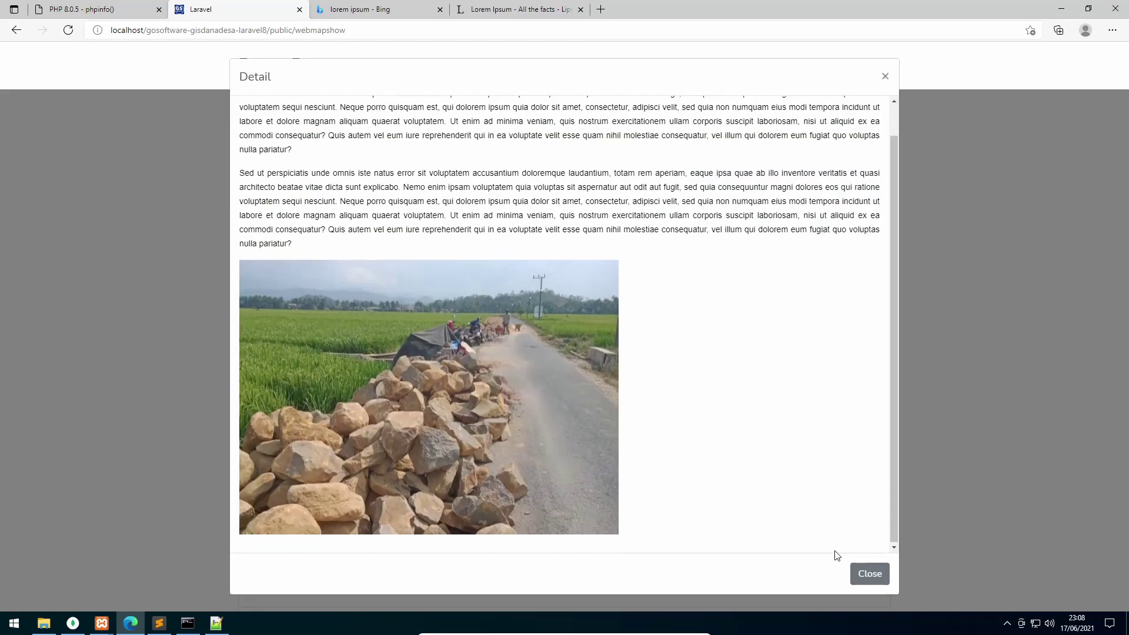
left_click(868, 571)
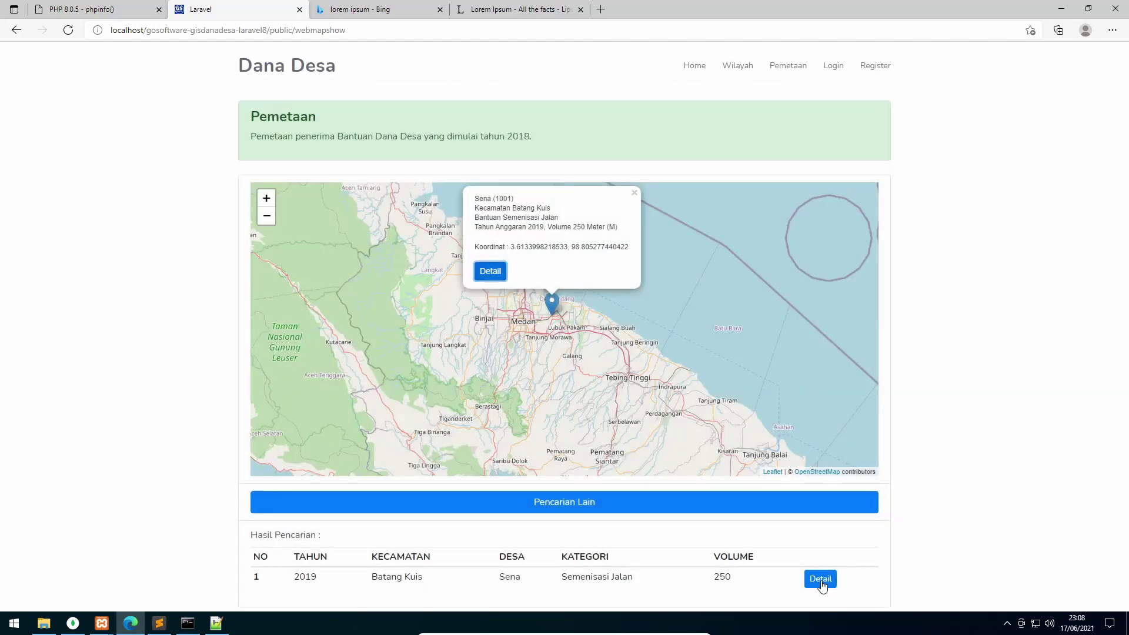
left_click(821, 579)
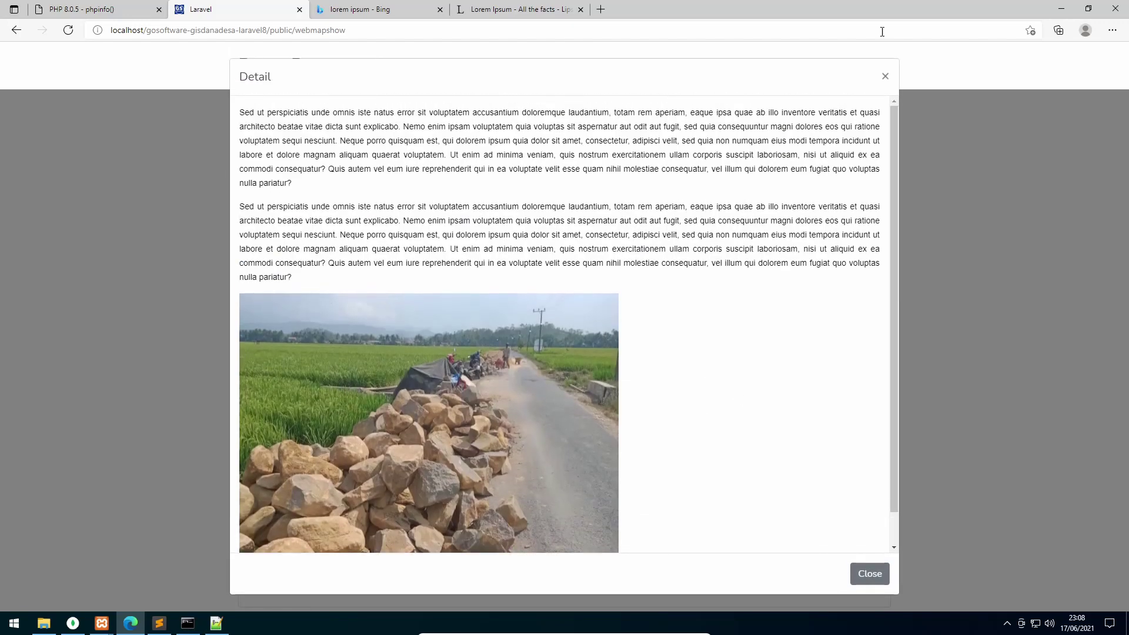
left_click(886, 76)
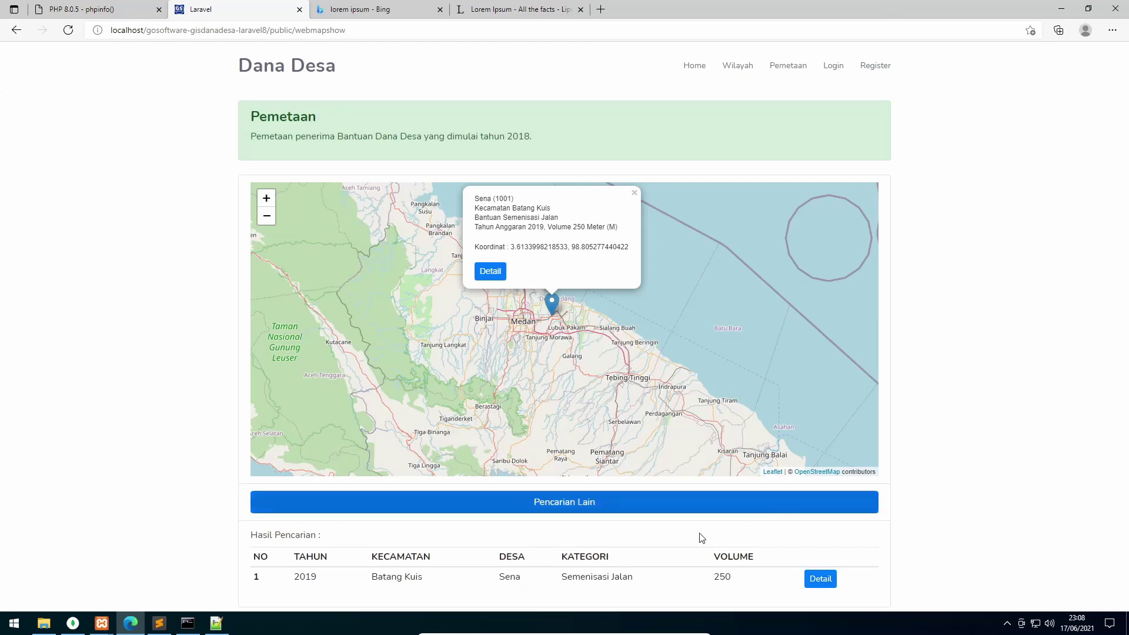
left_click(602, 516)
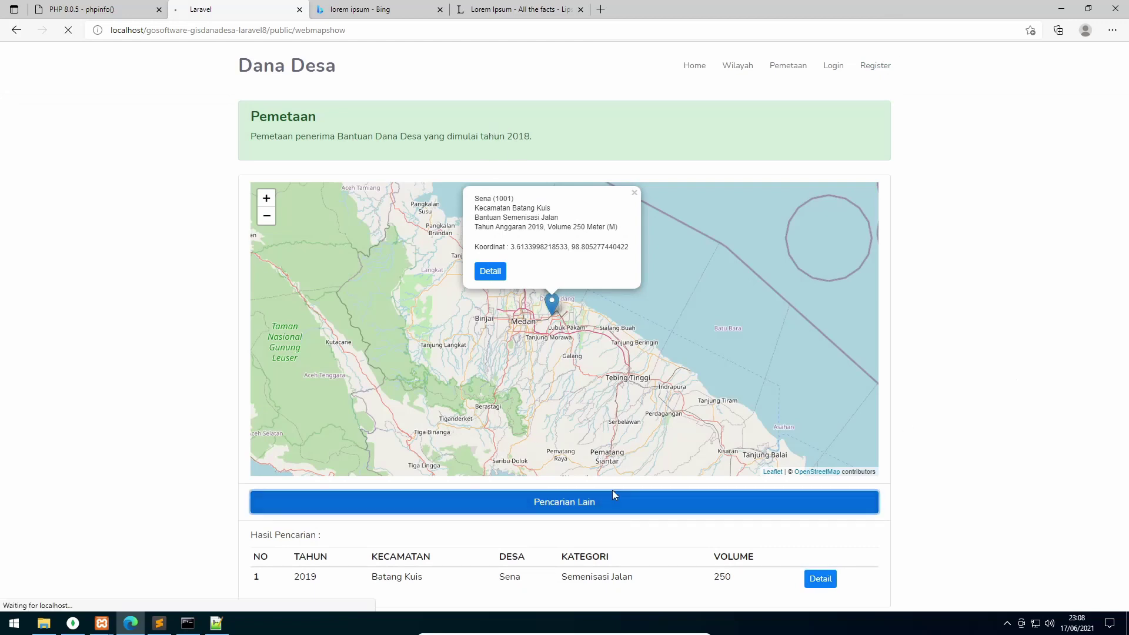
Show 2020 results, center the Bakaran Batu and Dalu X A markers, and open Bakaran Batu's details
left_click(347, 232)
left_click(350, 274)
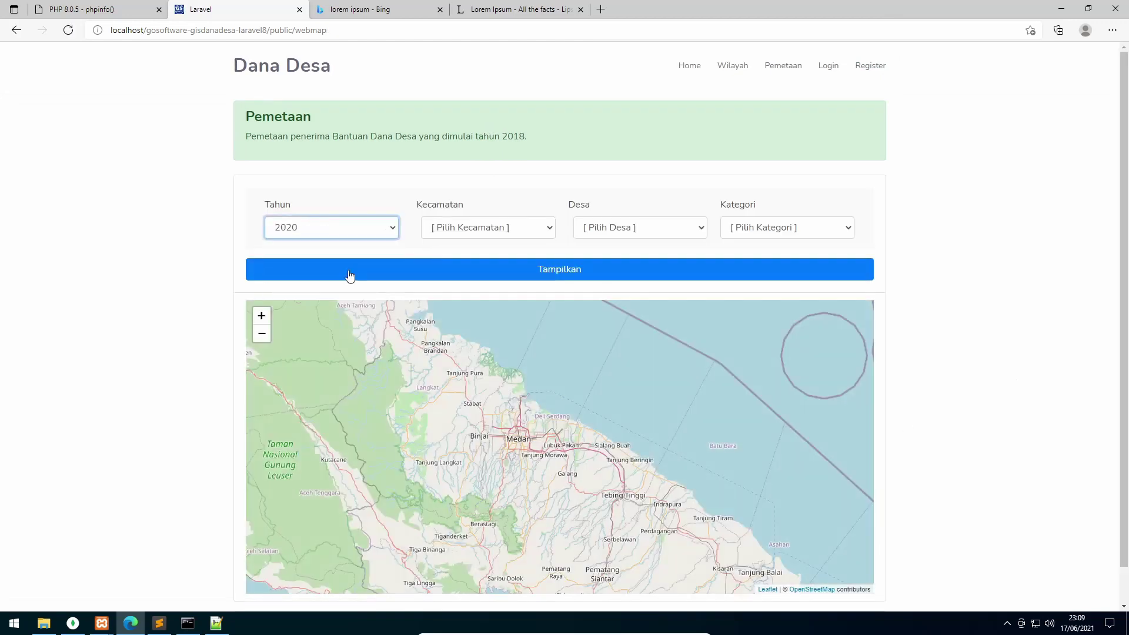
left_click(430, 280)
scroll(910, 403, "down", 1)
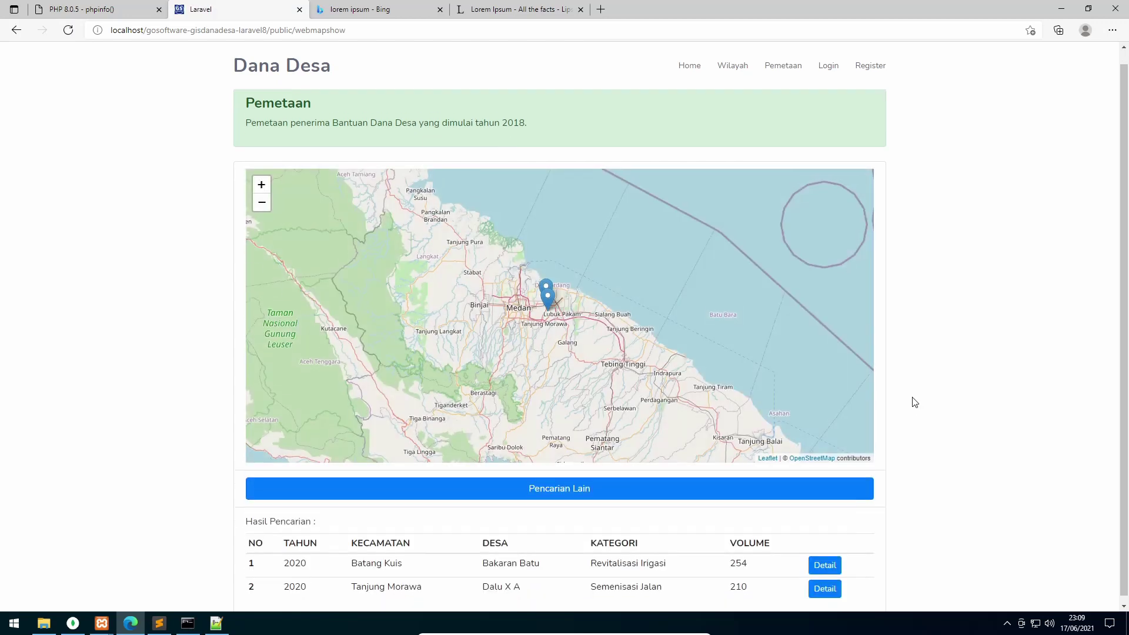
scroll(548, 353, "up", 1)
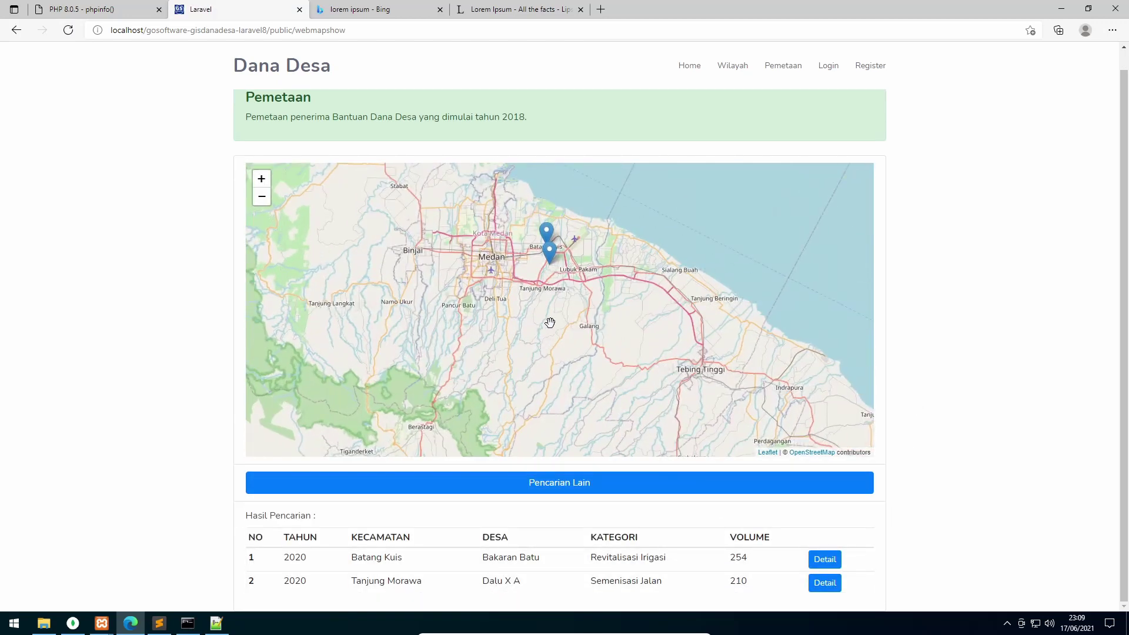
left_click_drag(580, 243, 580, 299)
scroll(556, 267, "up", 2)
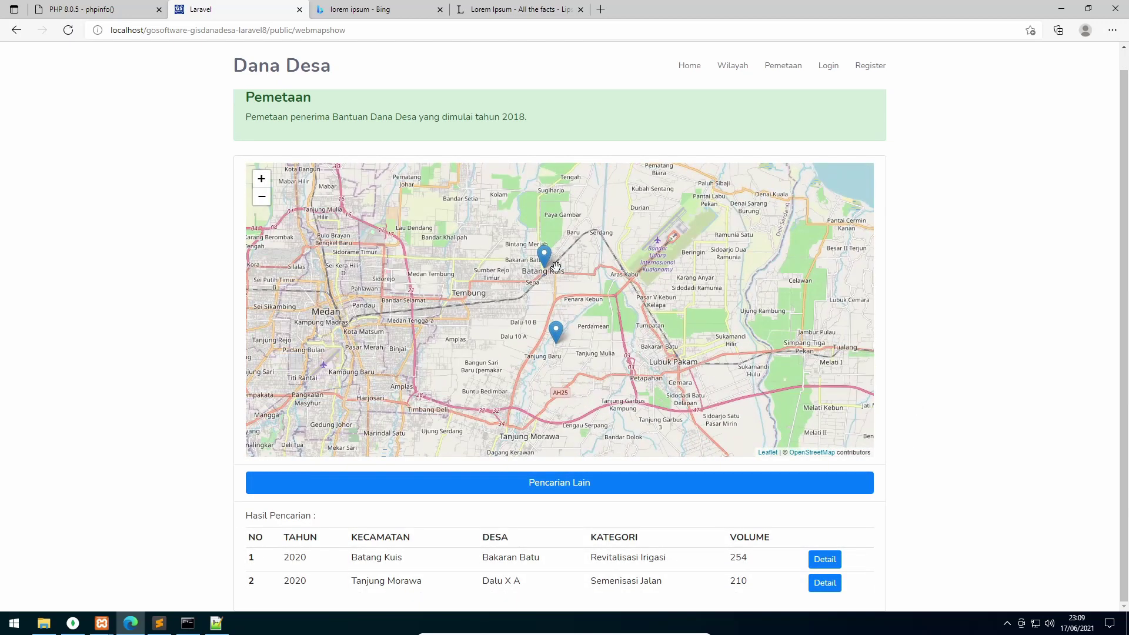
left_click(825, 558)
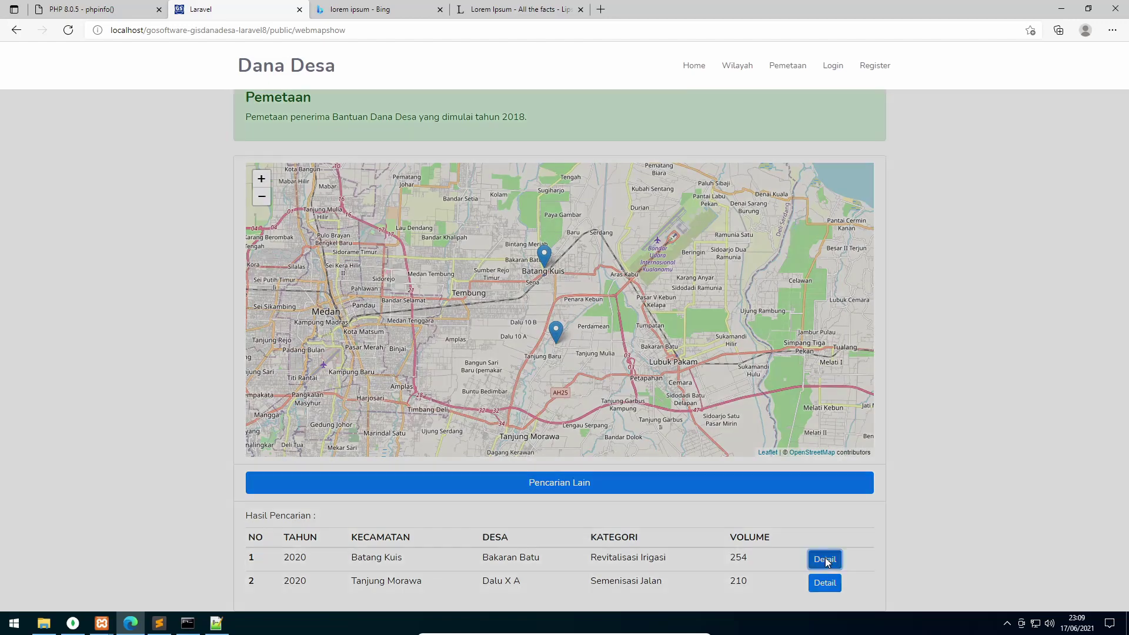